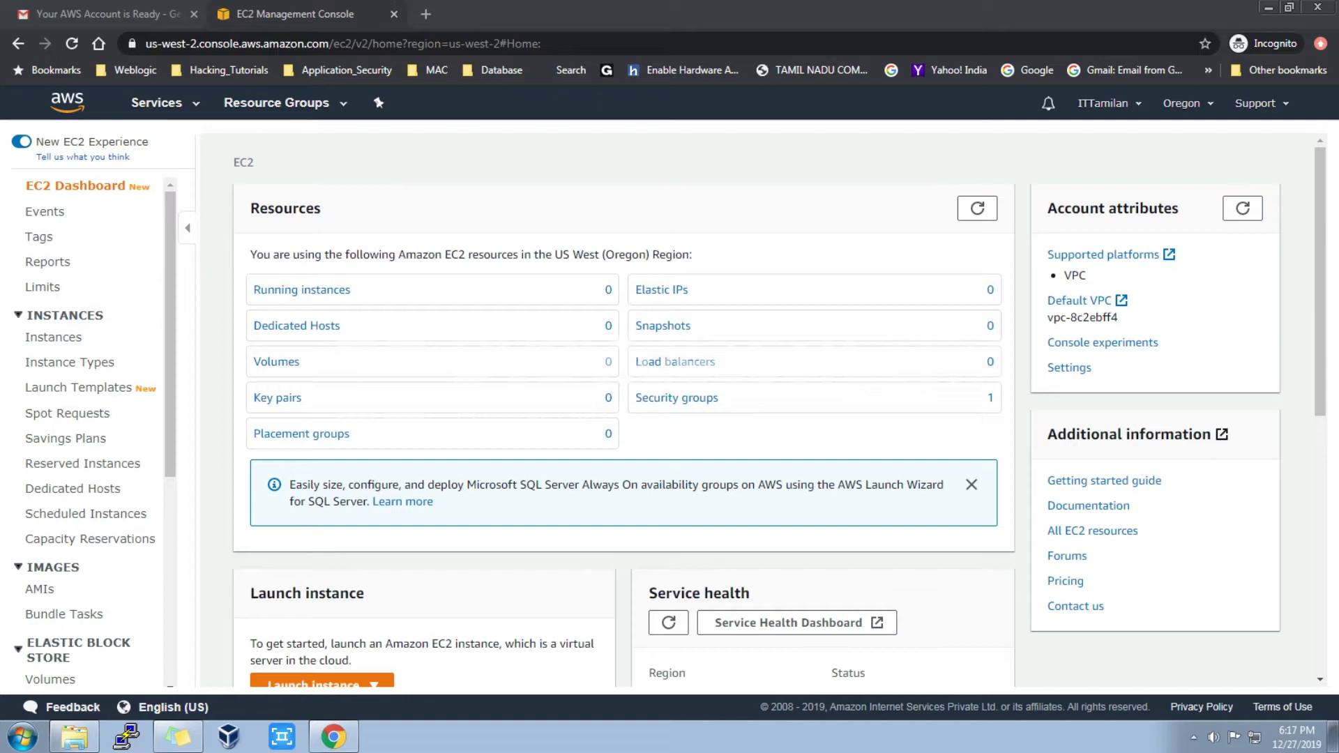
{"action": "left_click", "coordinate": [1109, 103]}
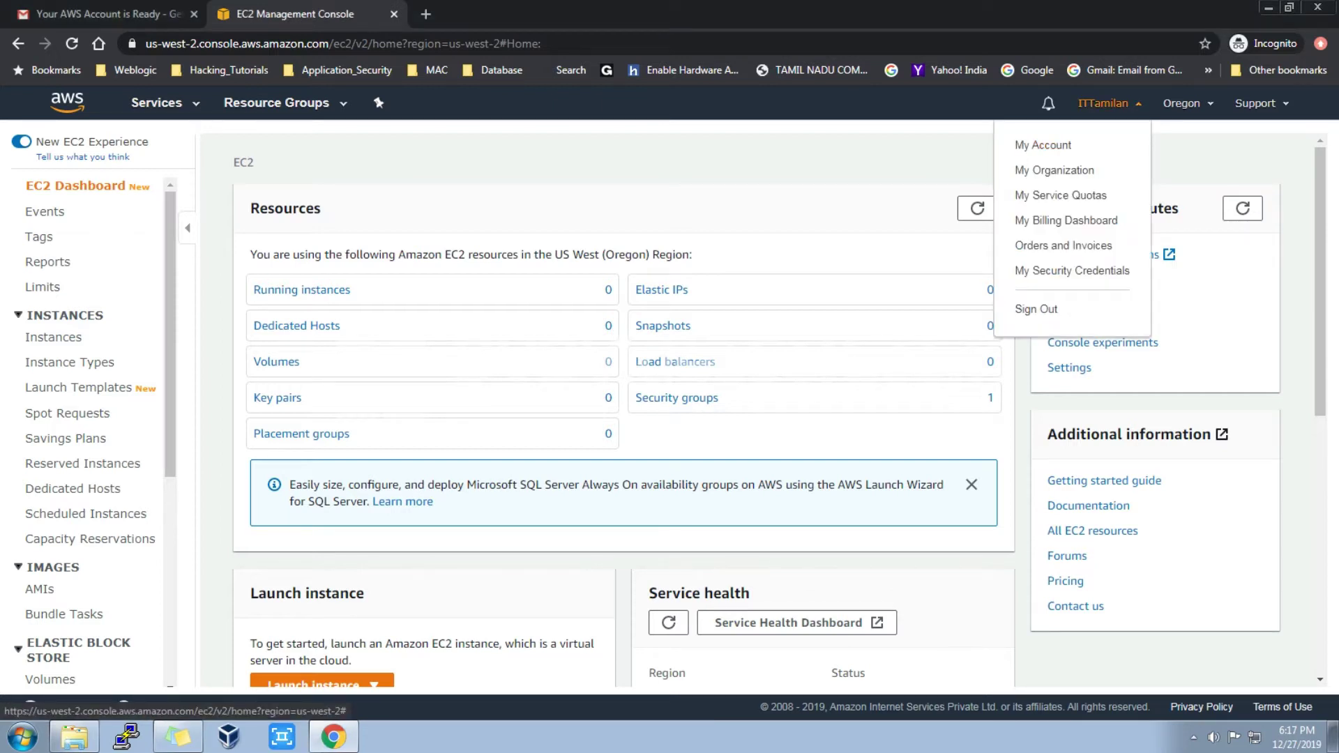
{"action": "left_click", "coordinate": [1107, 105]}
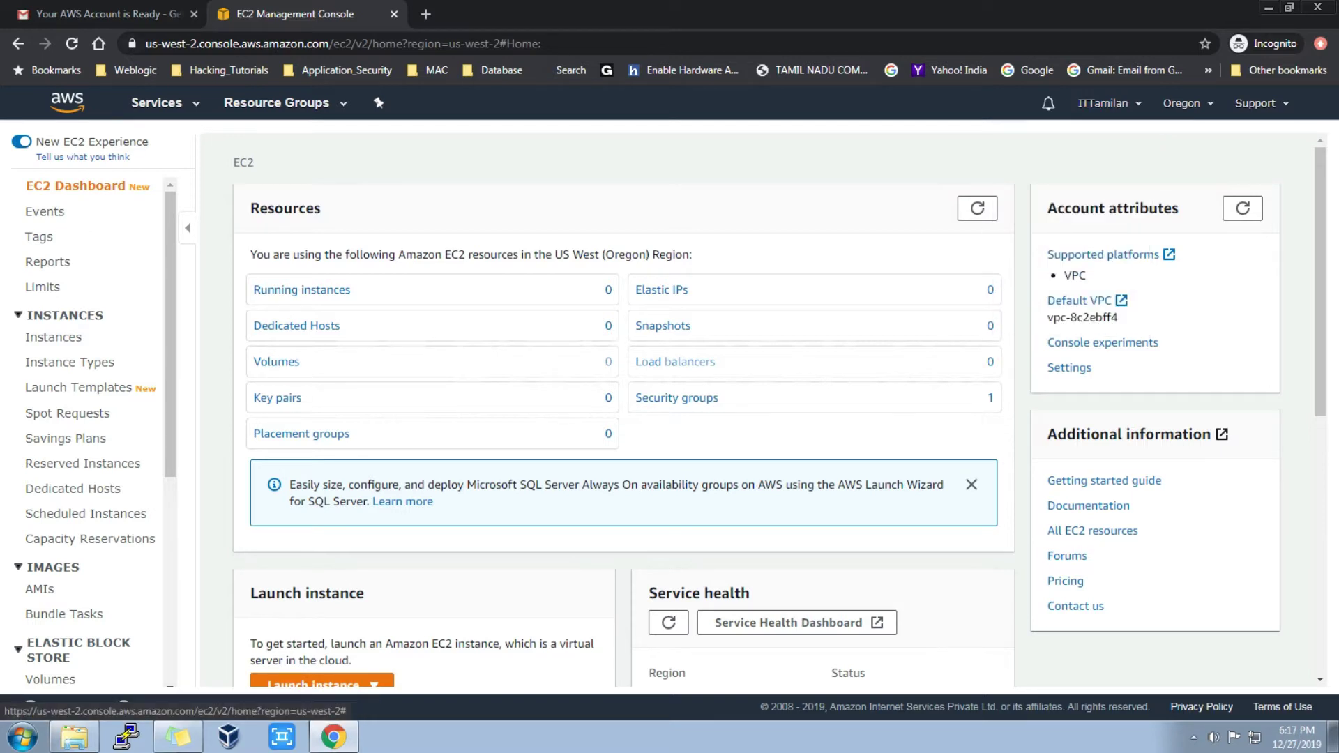
Switch to Gmail and read the Amazon Web Services welcome email and the "Your AWS Account is Ready" email
{"action": "key", "text": "ctrl+Tab"}
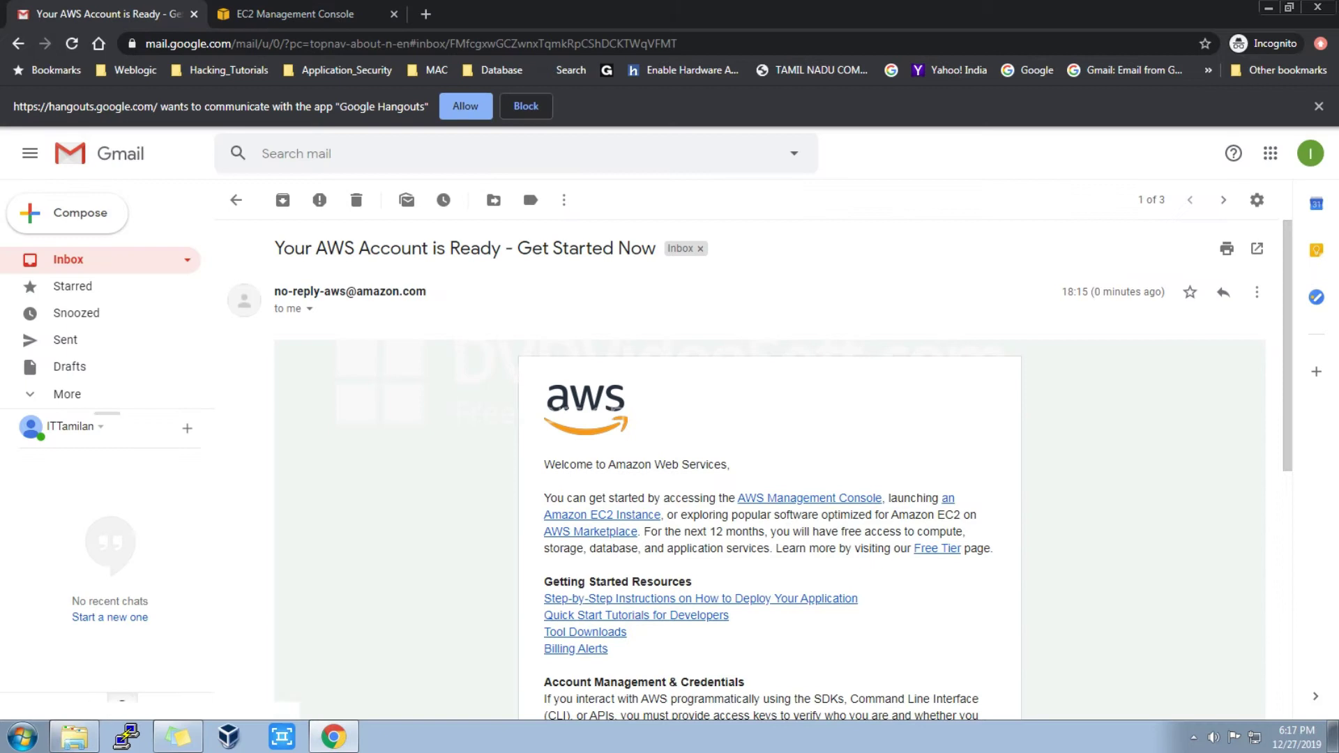
{"action": "left_click", "coordinate": [68, 259]}
{"action": "left_click", "coordinate": [337, 316]}
{"action": "left_click", "coordinate": [488, 316]}
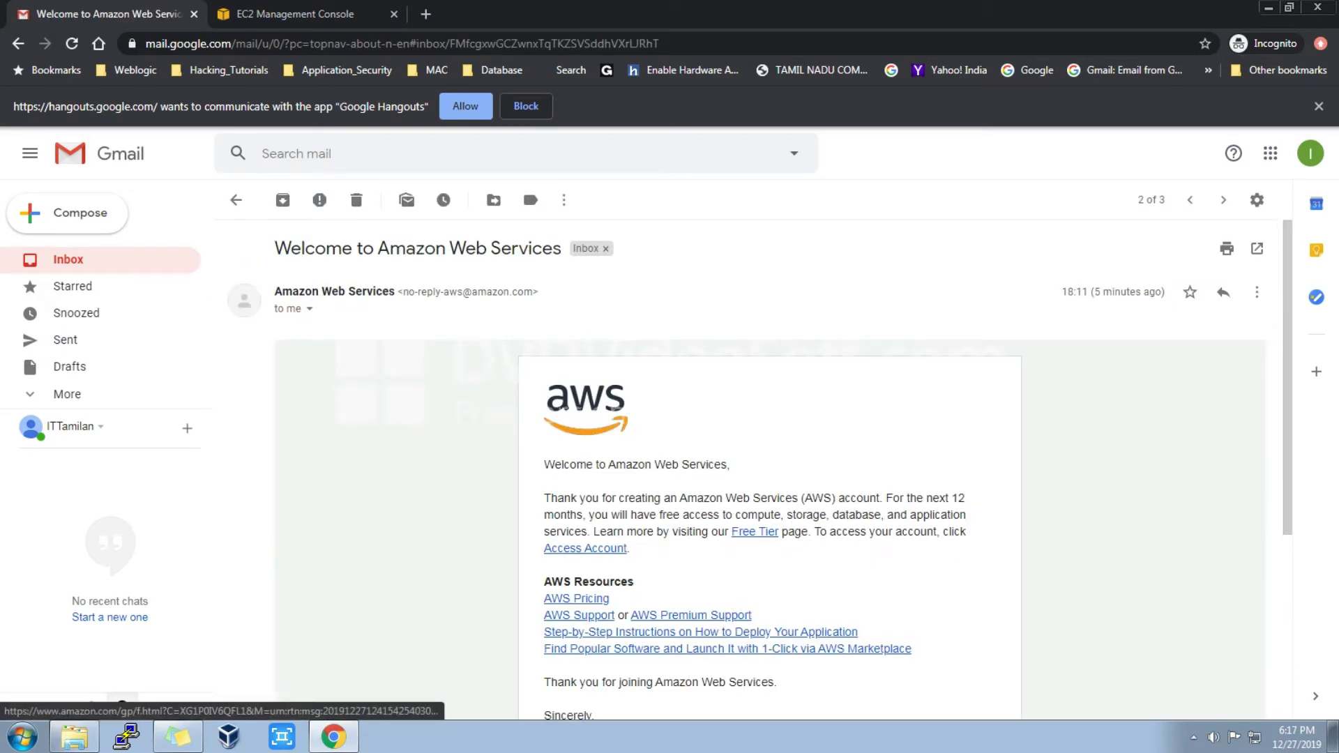
{"action": "left_click", "coordinate": [67, 258]}
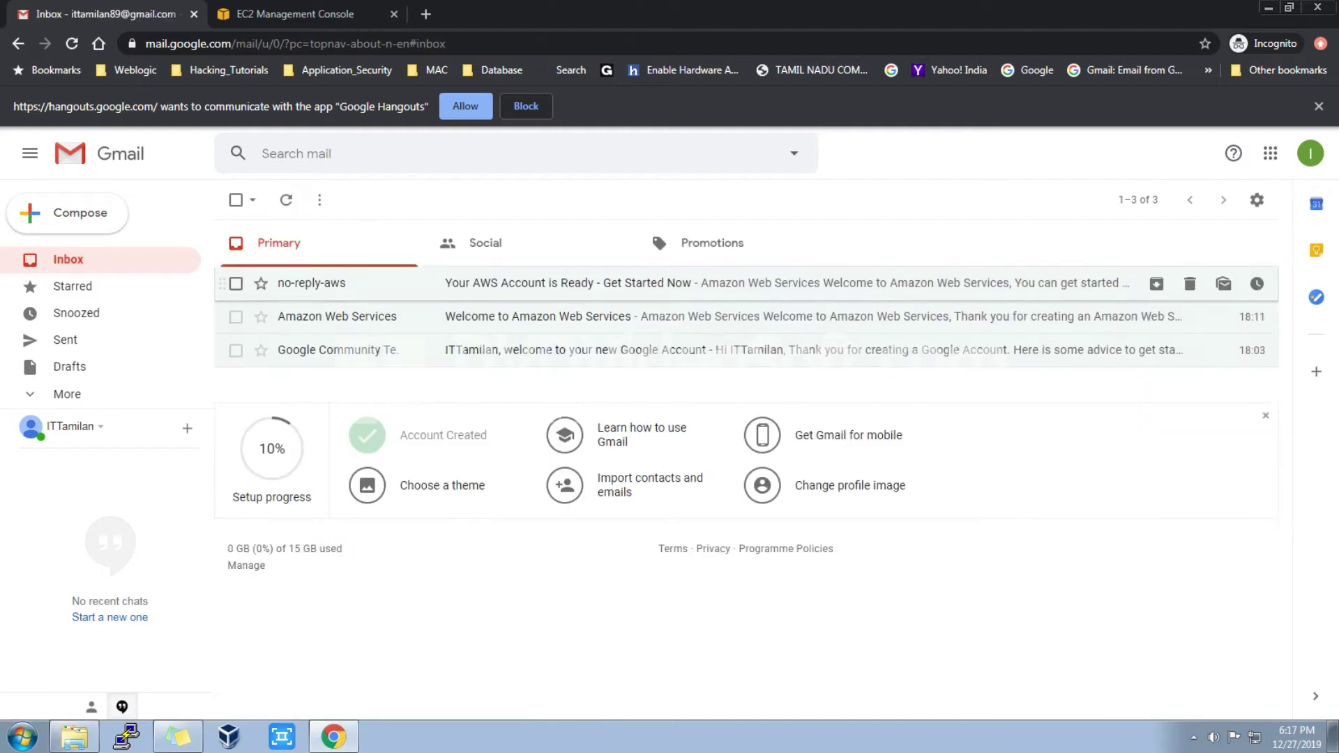
{"action": "left_click", "coordinate": [628, 282]}
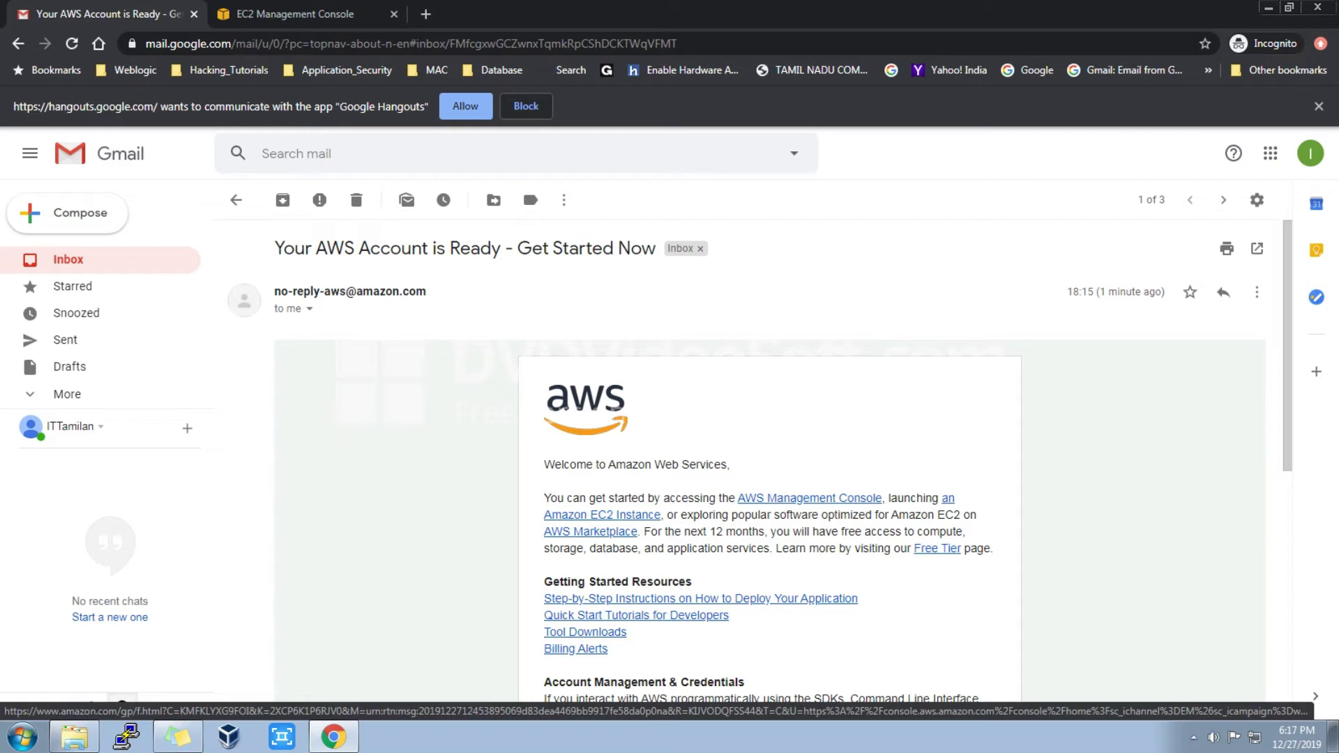
Return to the EC2 console and start launching a new instance from the Instances page
{"action": "key", "text": "ctrl+Tab"}
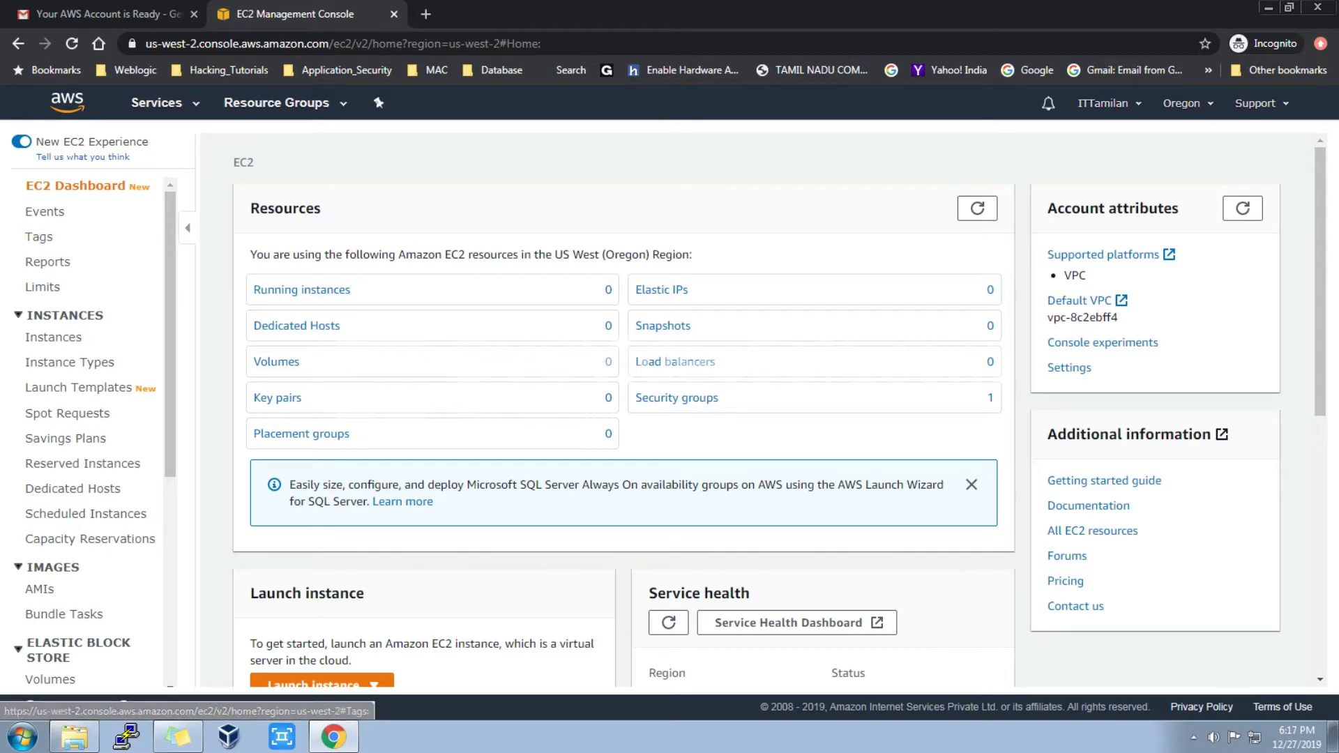
{"action": "scroll", "coordinate": [276, 361], "scroll_direction": "down", "scroll_amount": 1}
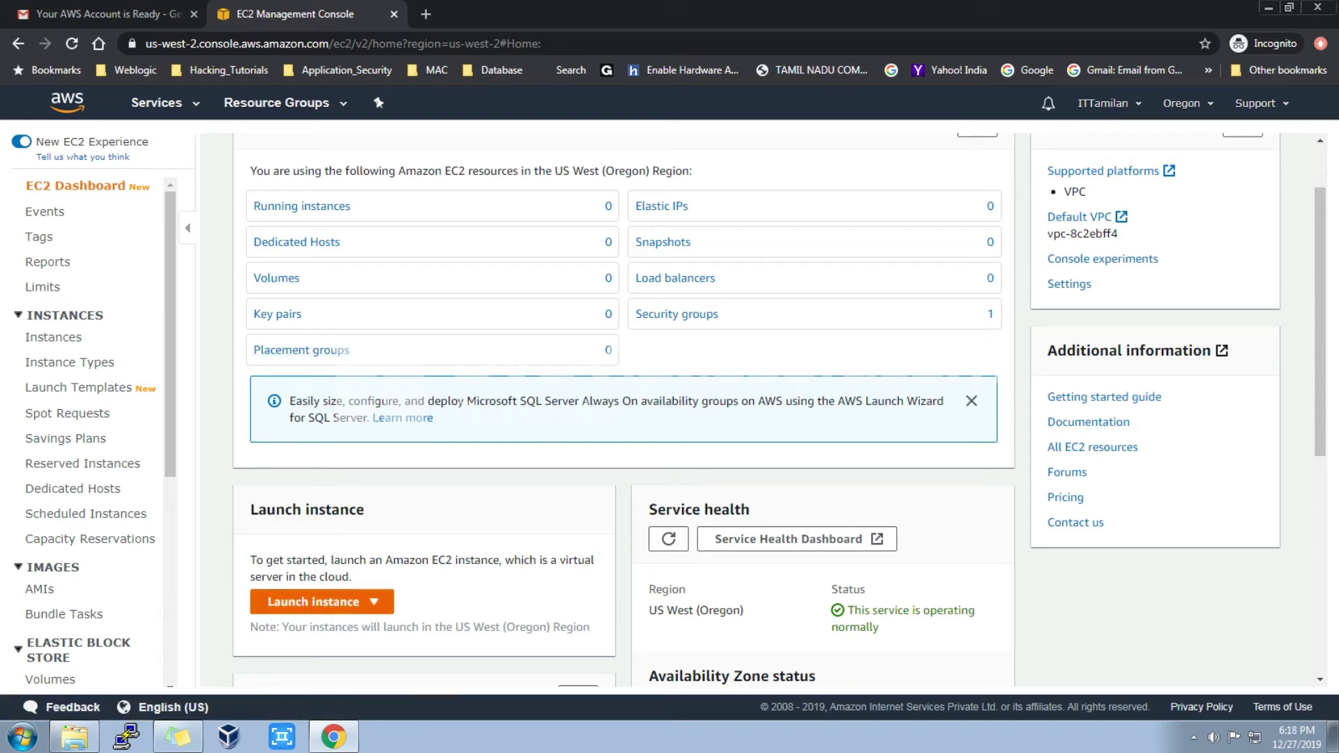
{"action": "scroll", "coordinate": [279, 293], "scroll_direction": "up", "scroll_amount": 1}
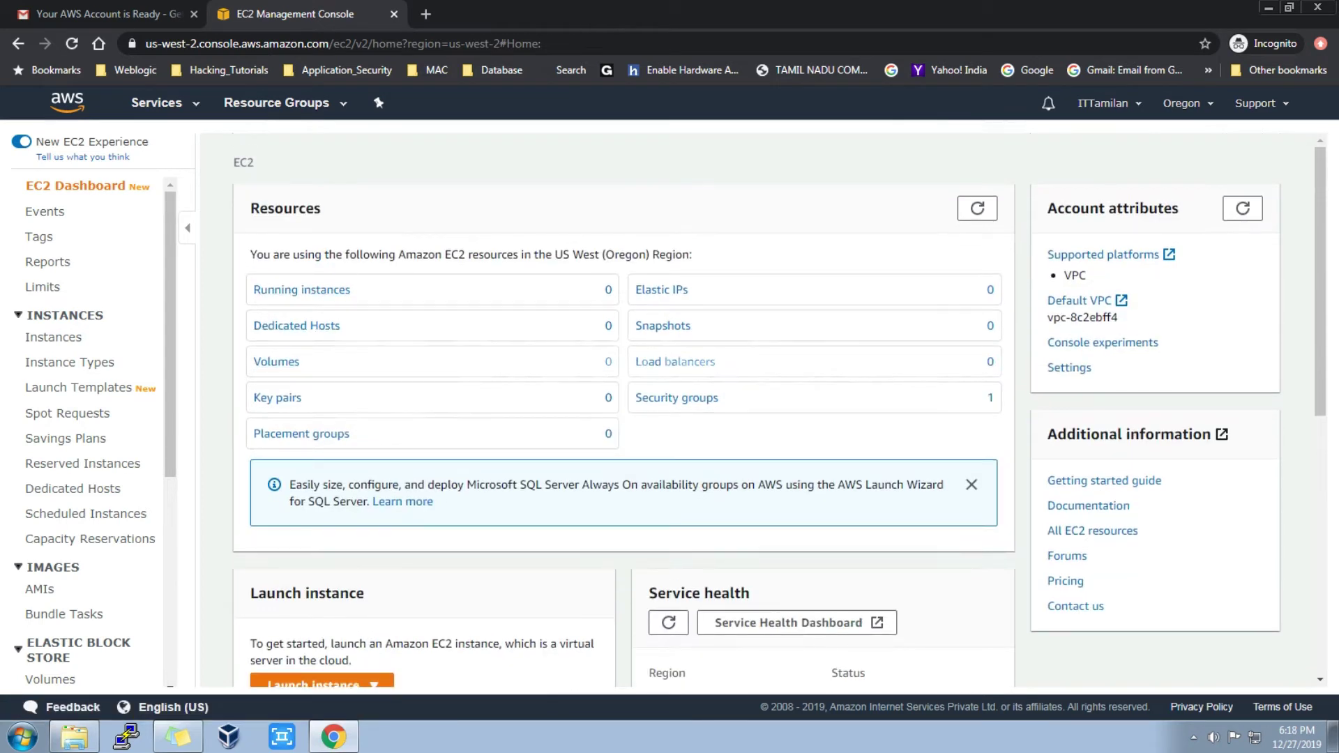
{"action": "left_click", "coordinate": [57, 337]}
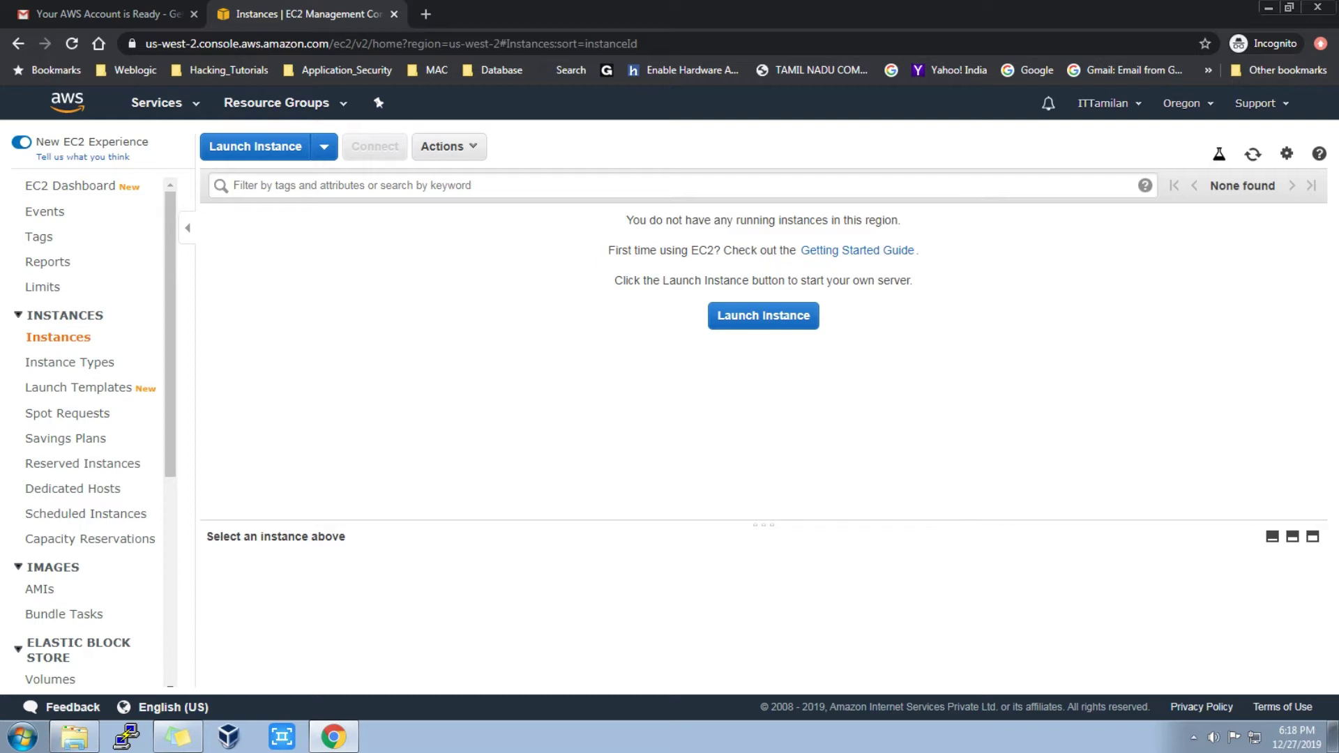
{"action": "left_click", "coordinate": [763, 315]}
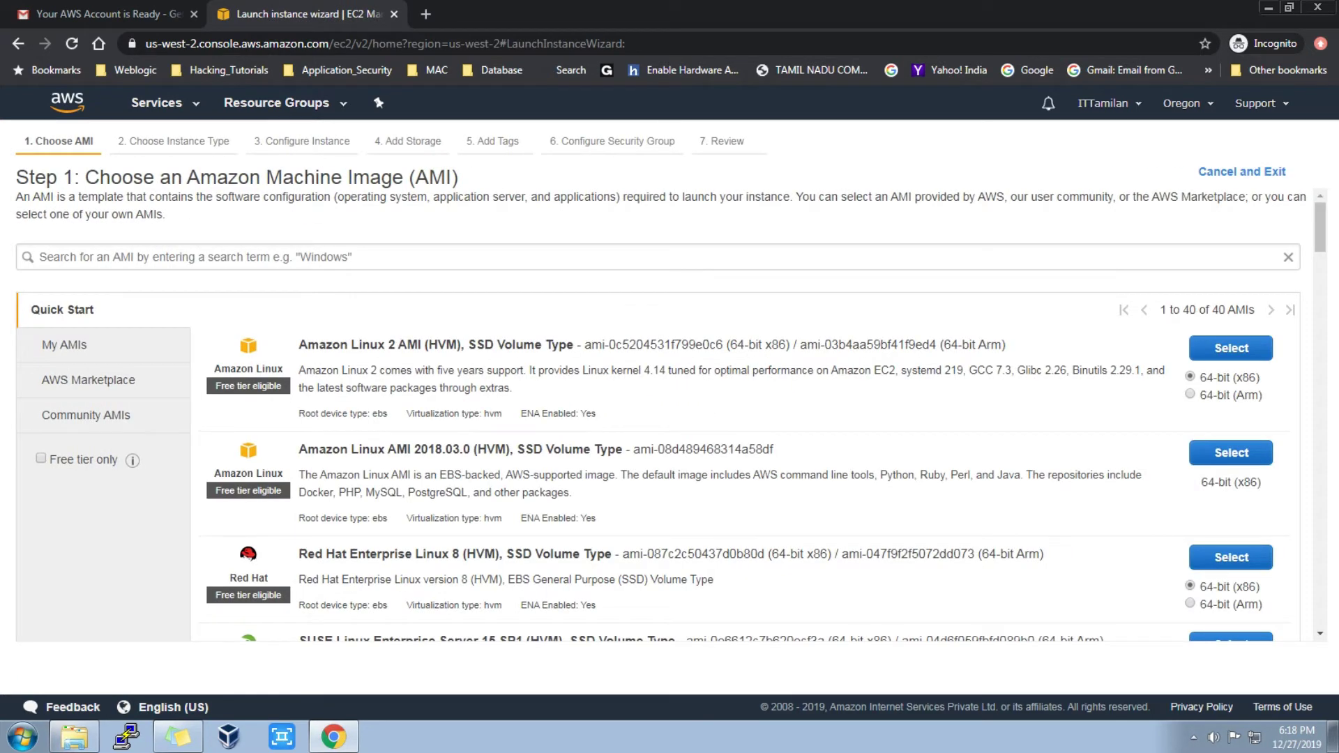
Filter the AMI list to free tier only and select the 64-bit (x86) Ubuntu Server 18.04 LTS (HVM) image
{"action": "left_click", "coordinate": [41, 458]}
{"action": "scroll", "coordinate": [657, 415], "scroll_direction": "down", "scroll_amount": 4}
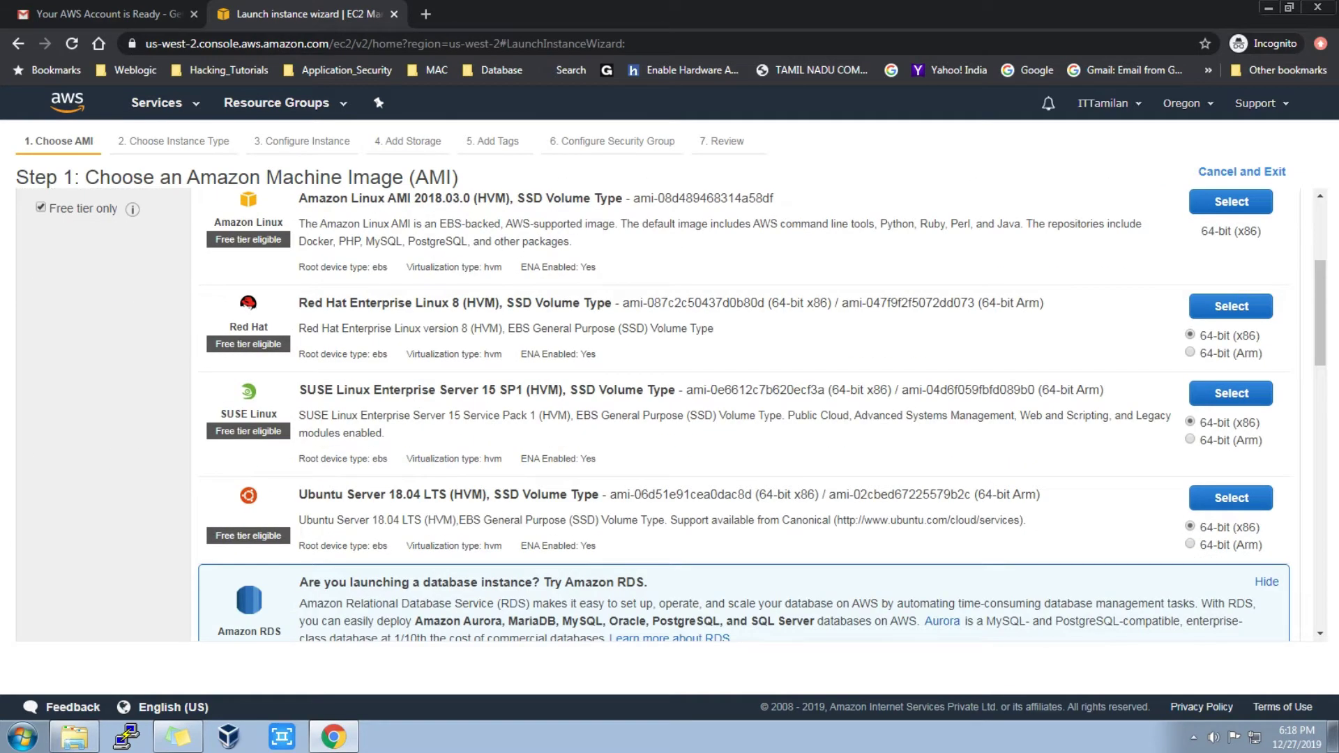
{"action": "scroll", "coordinate": [745, 415], "scroll_direction": "down", "scroll_amount": 10}
{"action": "scroll", "coordinate": [745, 415], "scroll_direction": "down", "scroll_amount": 2}
{"action": "scroll", "coordinate": [744, 415], "scroll_direction": "up", "scroll_amount": 20}
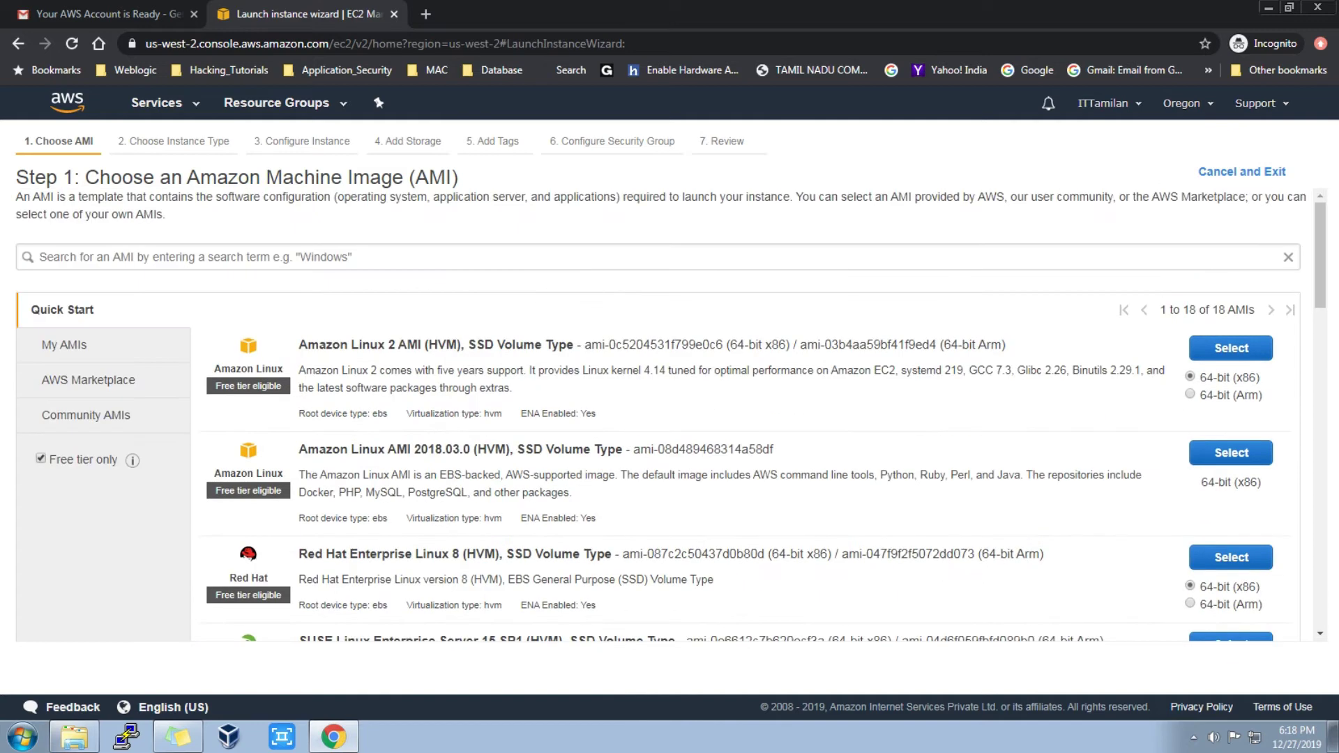
{"action": "left_click", "coordinate": [41, 458]}
{"action": "scroll", "coordinate": [658, 415], "scroll_direction": "down", "scroll_amount": 13}
{"action": "scroll", "coordinate": [744, 415], "scroll_direction": "up", "scroll_amount": 10}
{"action": "left_click", "coordinate": [40, 458]}
{"action": "scroll", "coordinate": [744, 415], "scroll_direction": "down", "scroll_amount": 5}
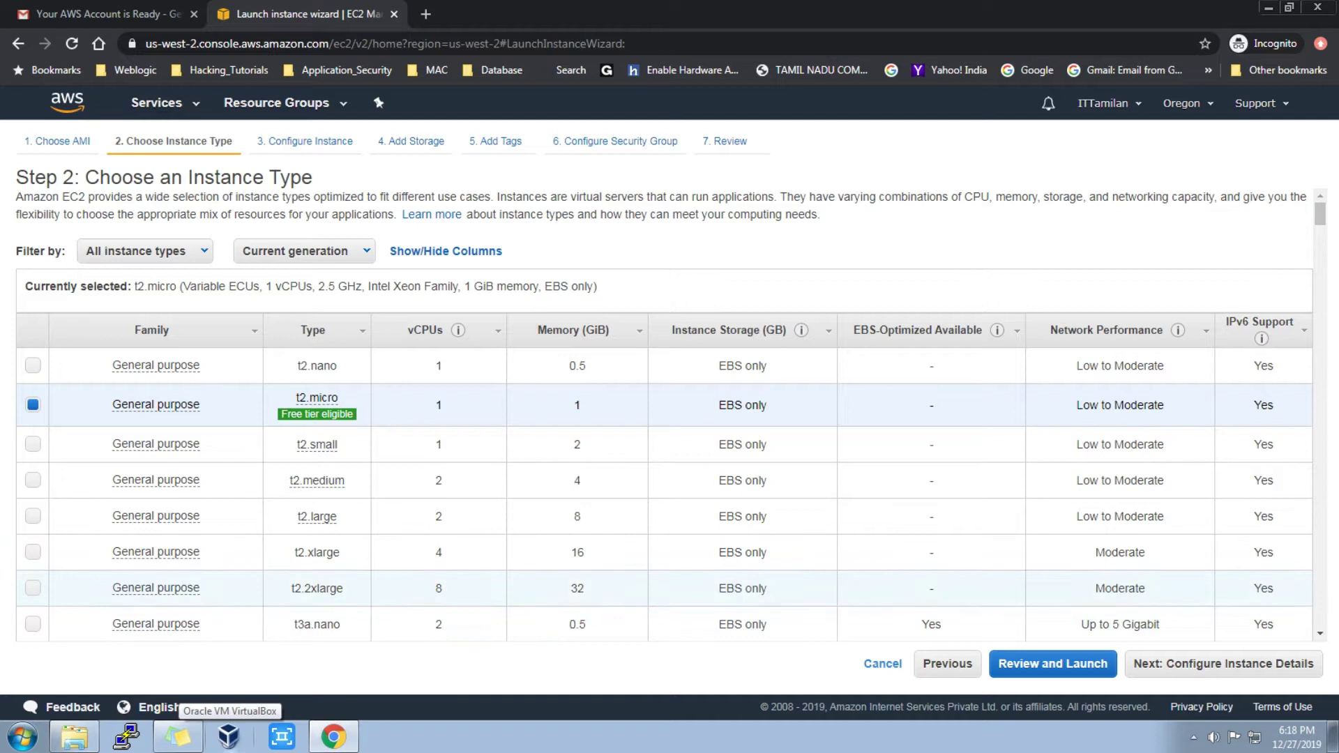
Look through the available instance types, accept the free tier eligible t2.micro and proceed to the instance details
{"action": "scroll", "coordinate": [664, 541], "scroll_direction": "down", "scroll_amount": 1}
{"action": "scroll", "coordinate": [663, 414], "scroll_direction": "down", "scroll_amount": 3}
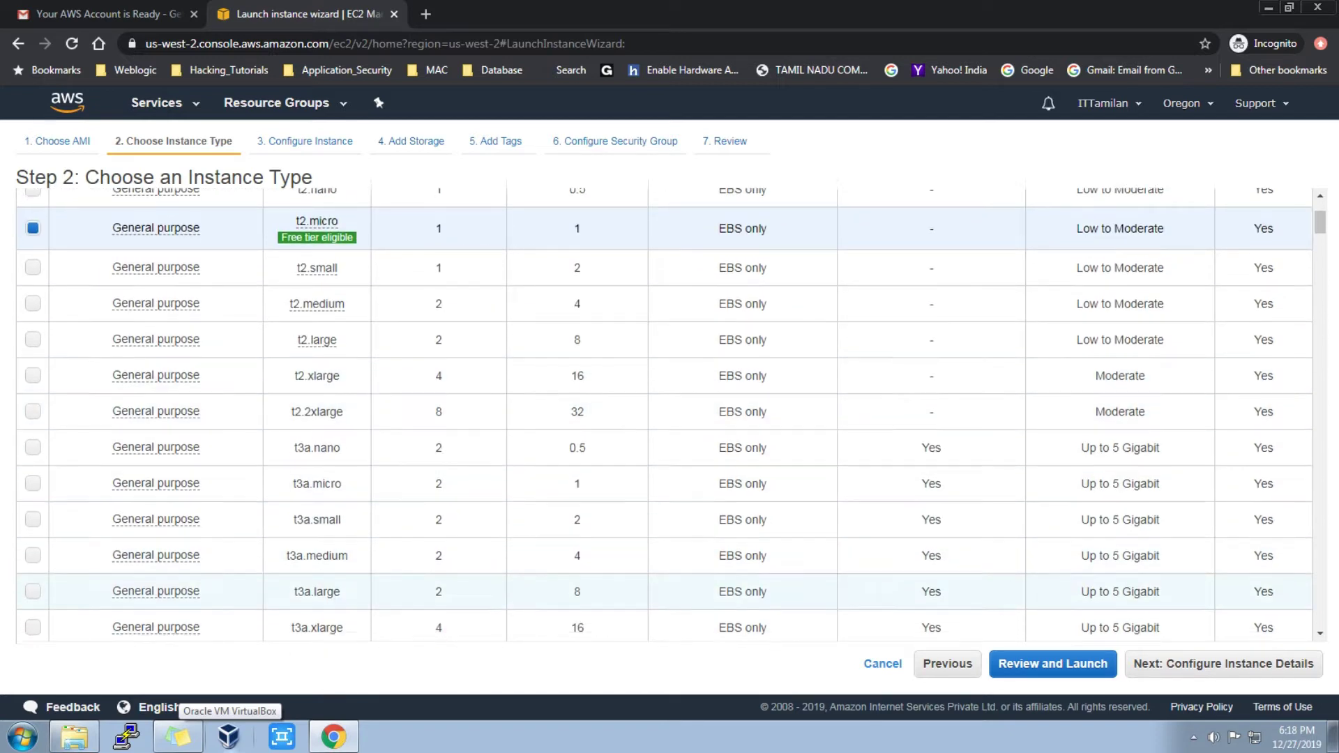
{"action": "scroll", "coordinate": [663, 414], "scroll_direction": "up", "scroll_amount": 5}
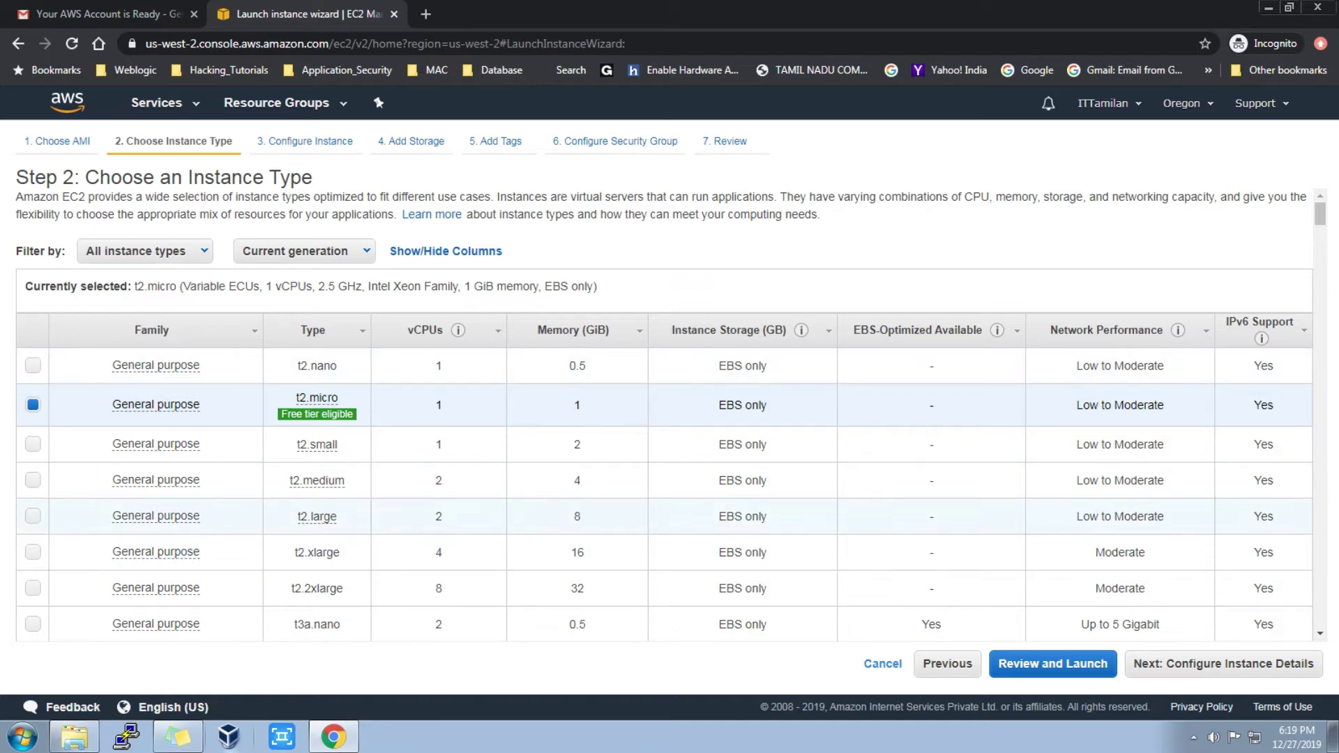
{"action": "scroll", "coordinate": [663, 414], "scroll_direction": "down", "scroll_amount": 5}
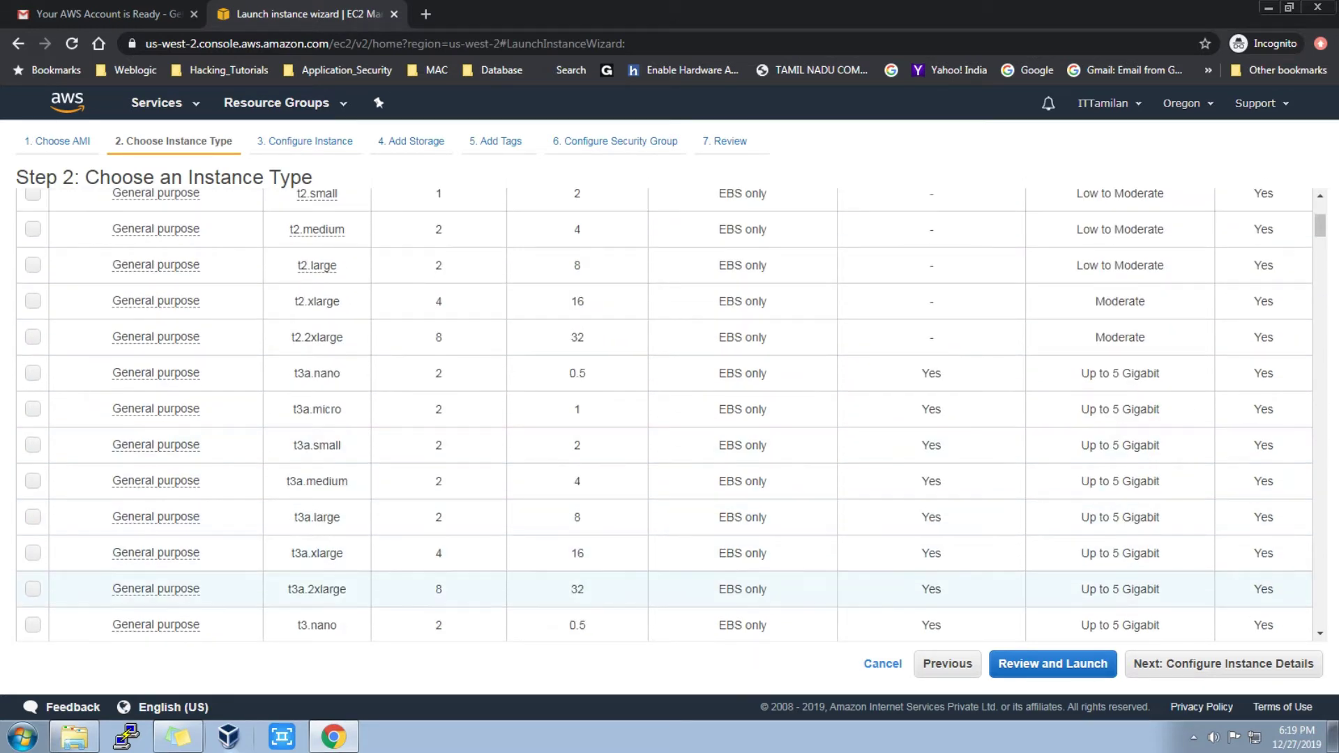
{"action": "scroll", "coordinate": [663, 414], "scroll_direction": "down", "scroll_amount": 3}
{"action": "scroll", "coordinate": [663, 590], "scroll_direction": "down", "scroll_amount": 6}
{"action": "scroll", "coordinate": [662, 591], "scroll_direction": "up", "scroll_amount": 16}
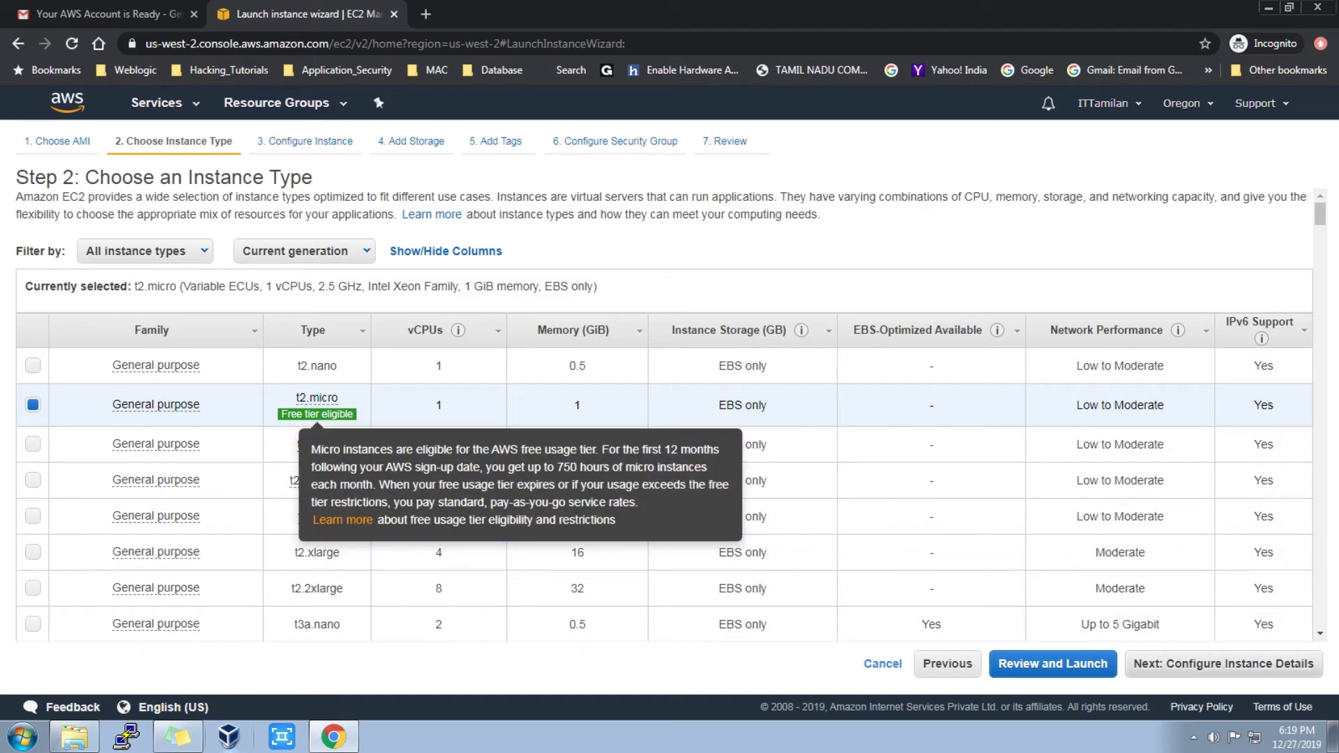
{"action": "left_click", "coordinate": [1223, 663]}
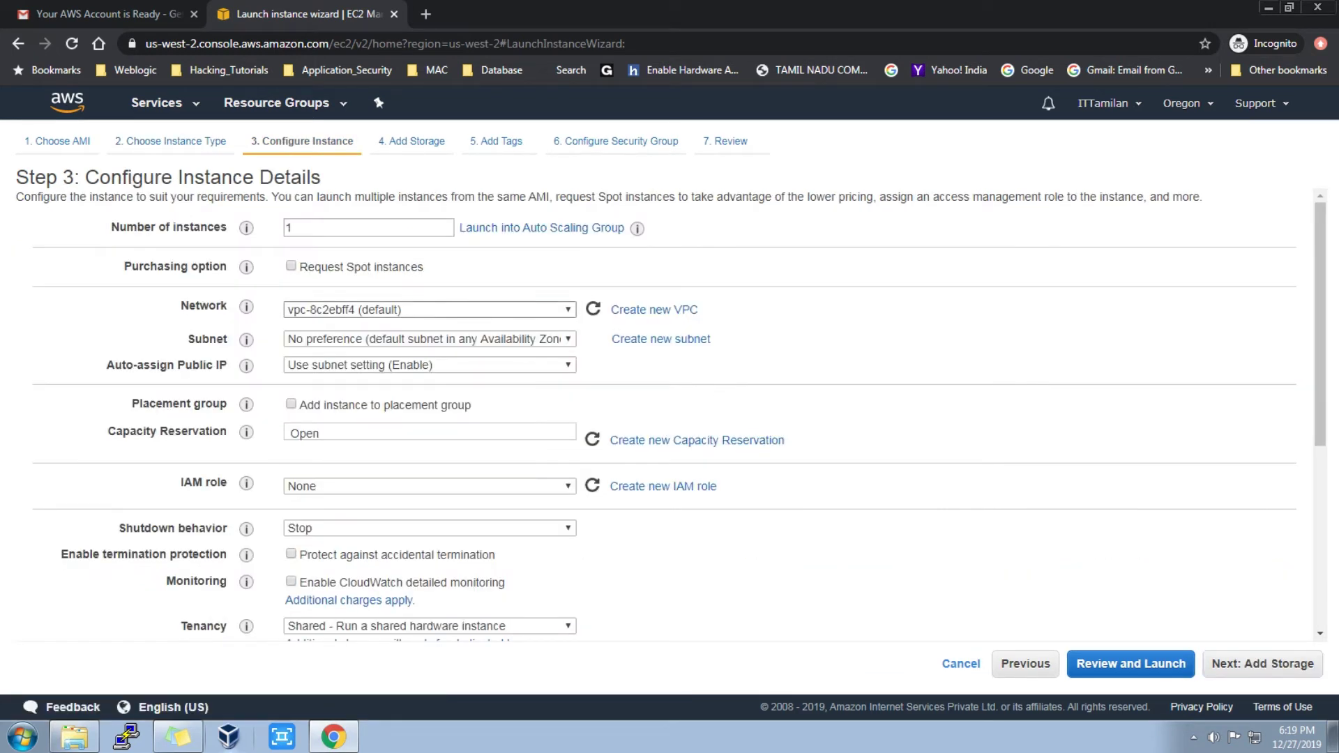
Check the network, public IP and remaining instance options, accept the defaults and proceed to the storage settings
{"action": "left_click", "coordinate": [429, 310]}
{"action": "left_click", "coordinate": [429, 310]}
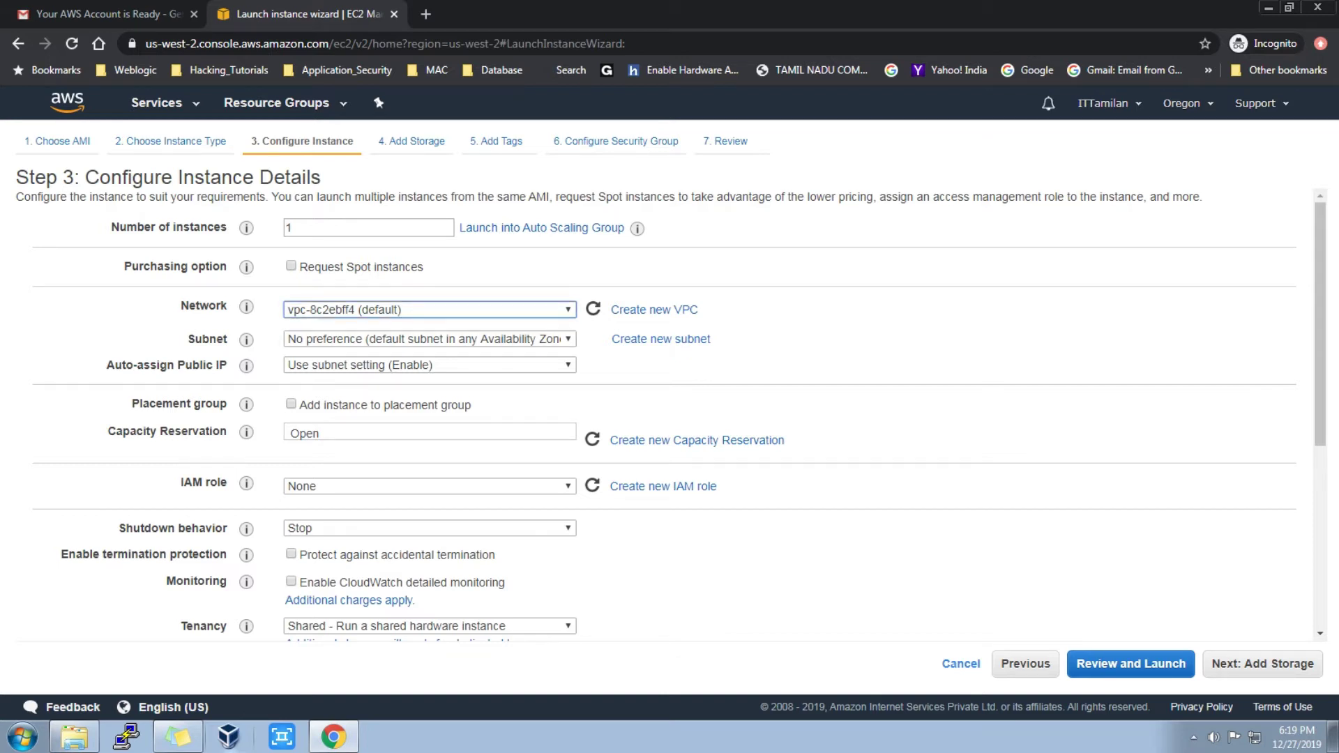
{"action": "left_click", "coordinate": [429, 309]}
{"action": "left_click", "coordinate": [429, 310]}
{"action": "left_click", "coordinate": [428, 365]}
{"action": "key", "text": "Escape"}
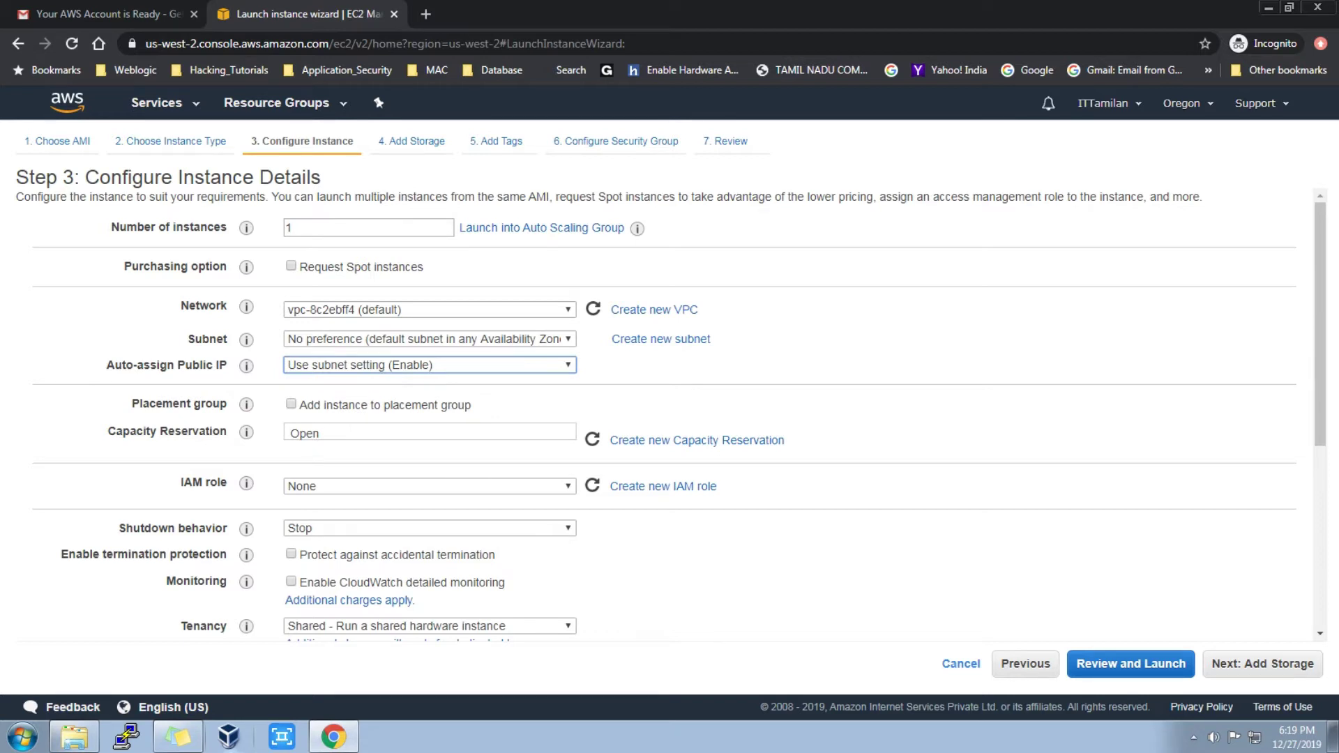
{"action": "scroll", "coordinate": [663, 418], "scroll_direction": "down", "scroll_amount": 1}
{"action": "scroll", "coordinate": [663, 418], "scroll_direction": "down", "scroll_amount": 3}
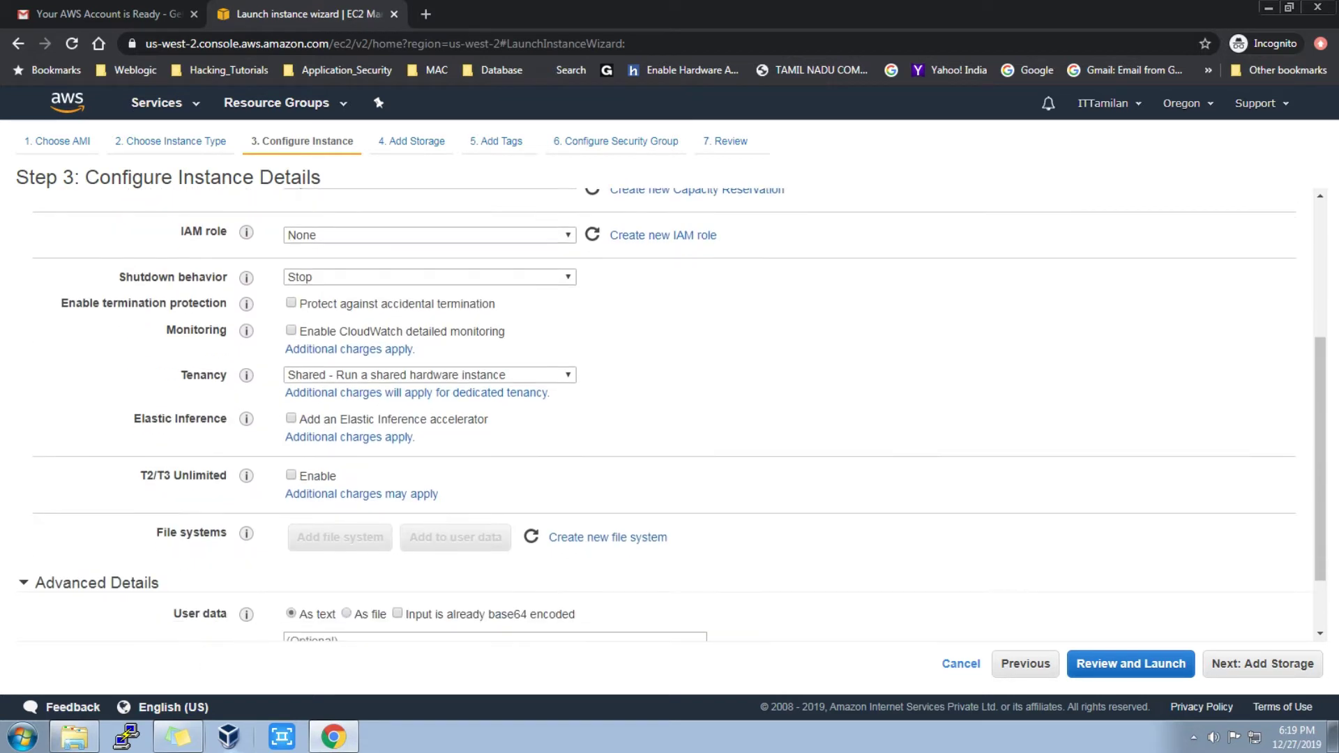
{"action": "scroll", "coordinate": [663, 419], "scroll_direction": "up", "scroll_amount": 4}
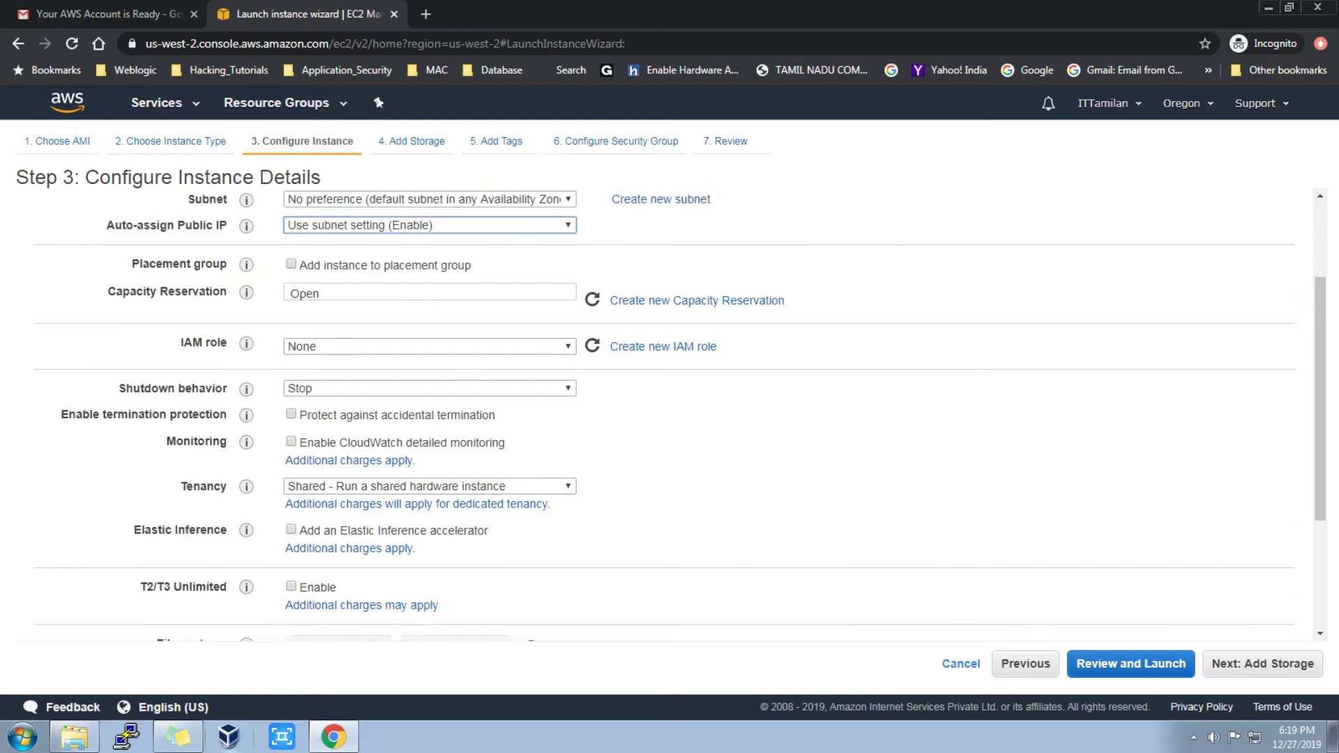
{"action": "left_click", "coordinate": [1261, 663]}
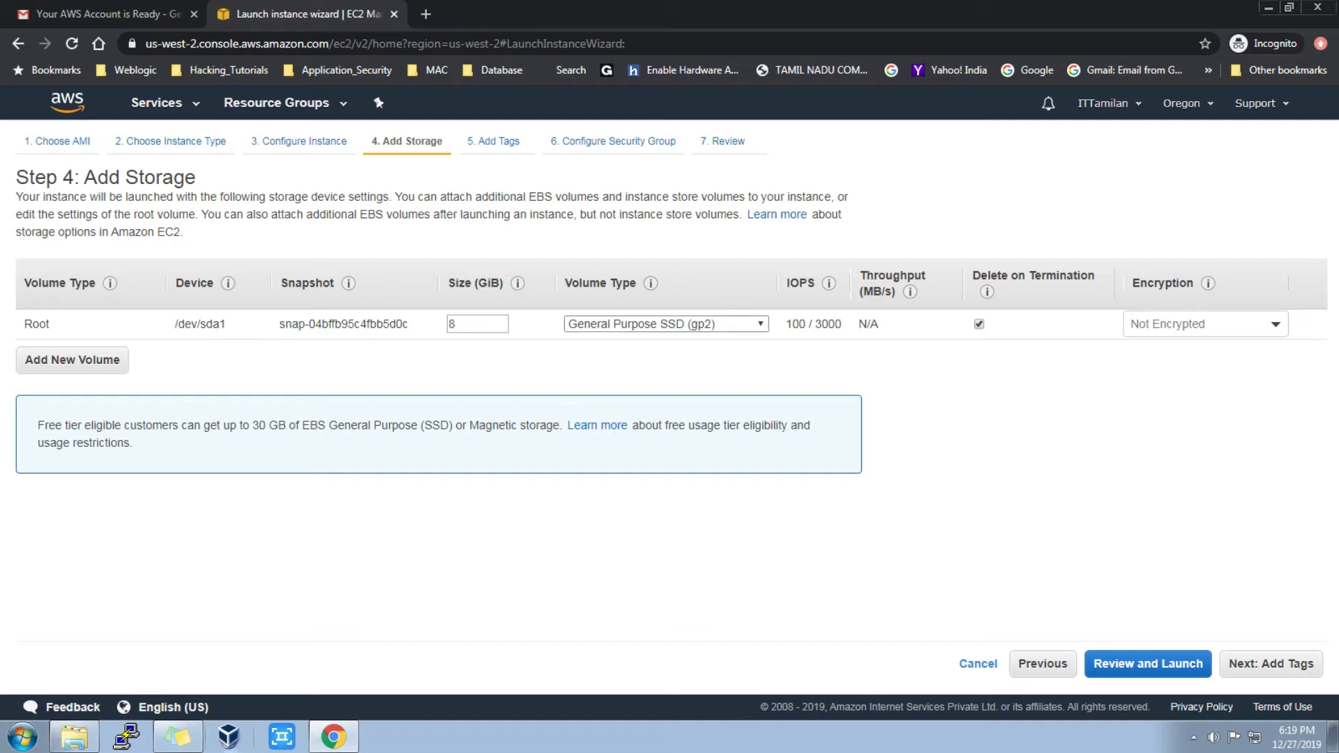
Check the root volume's type options, accept General Purpose SSD (gp2) and proceed to the tags
{"action": "left_click", "coordinate": [665, 323]}
{"action": "key", "text": "Escape"}
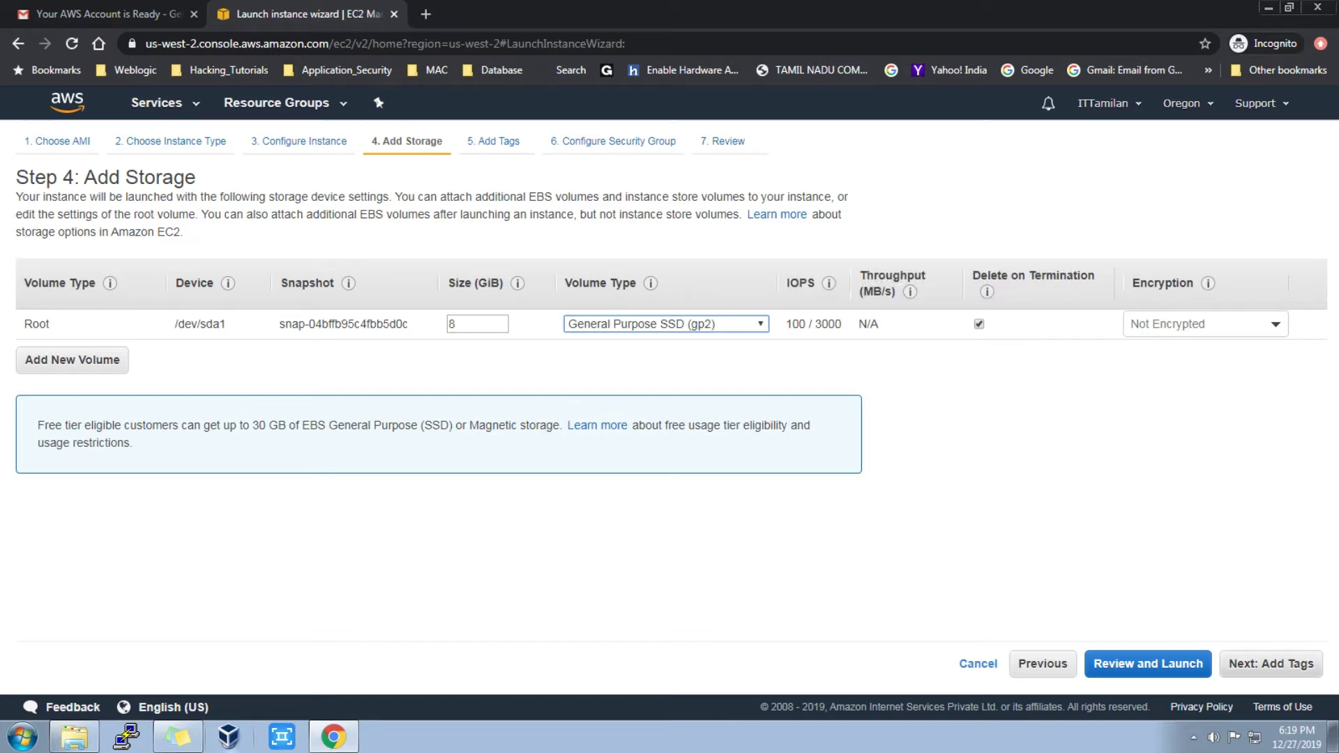
{"action": "left_click", "coordinate": [1271, 663]}
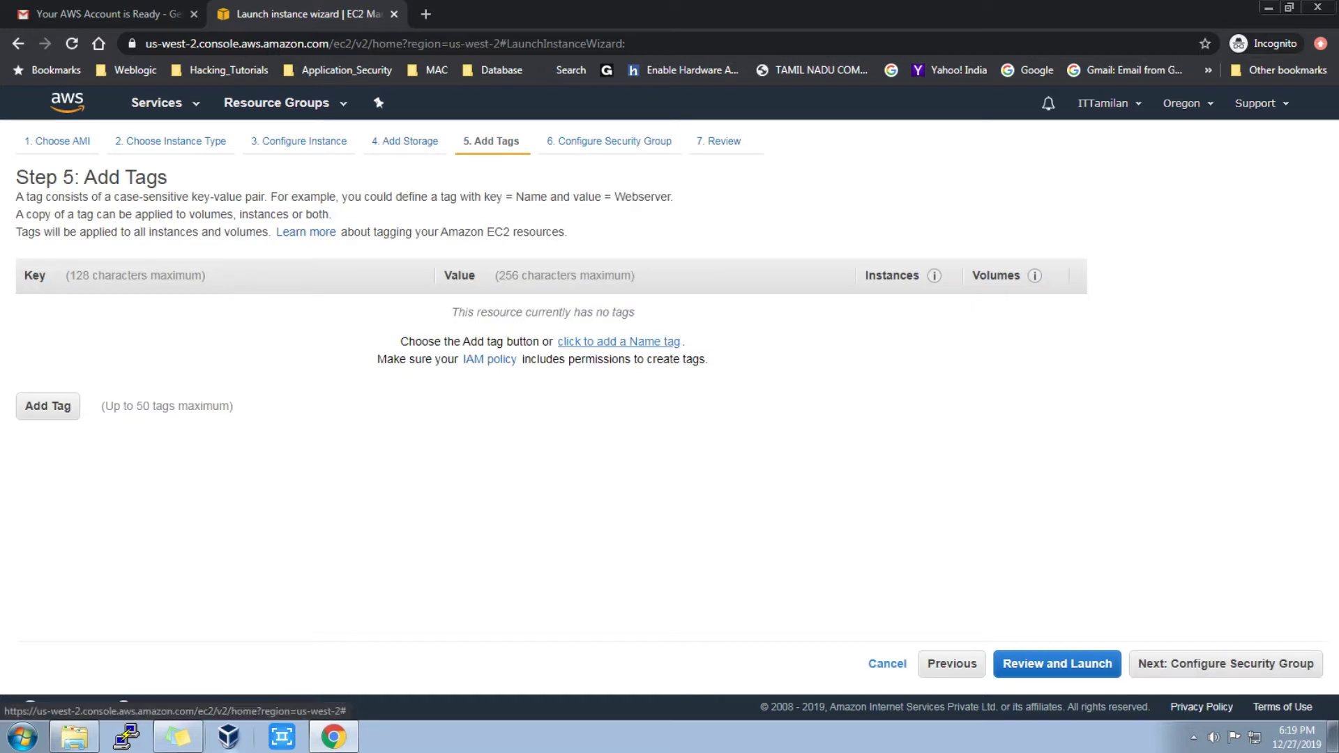
Add a Name tag with the value My_Test_Server and proceed to the security group configuration
{"action": "left_click", "coordinate": [627, 342]}
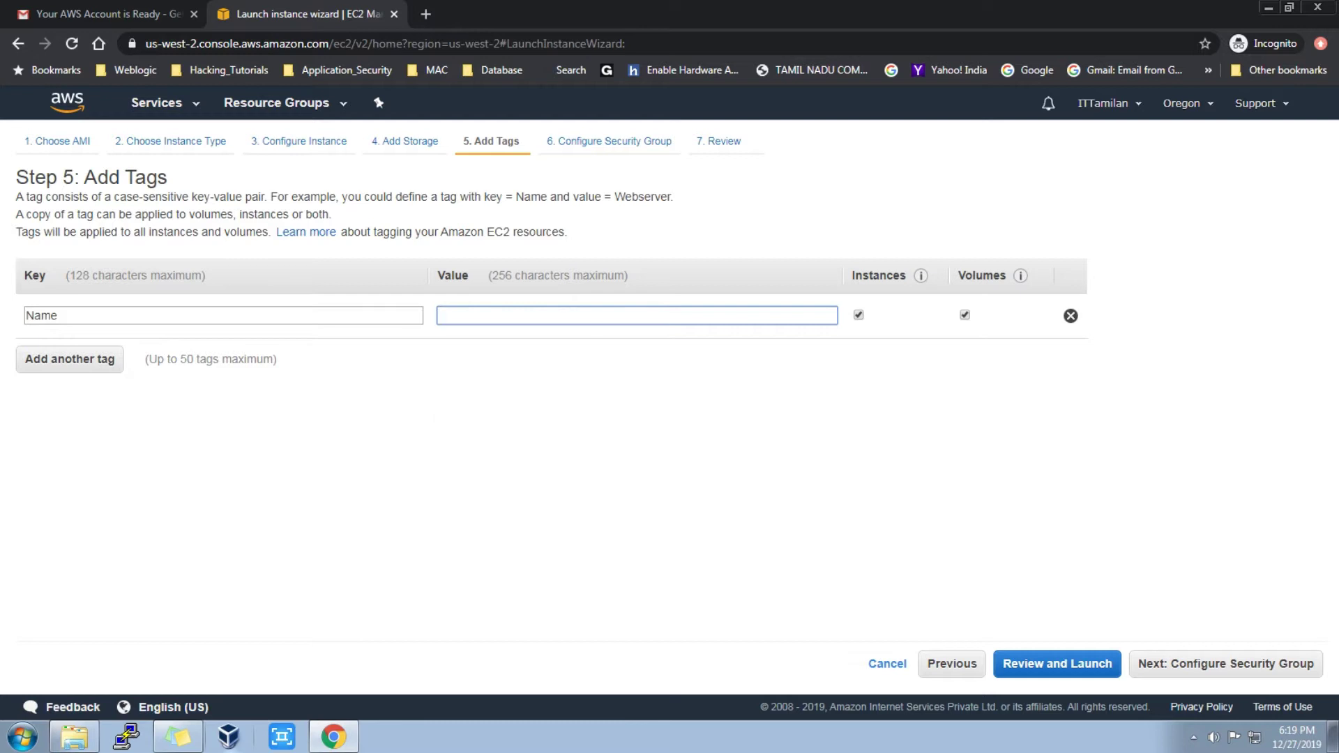
{"action": "key", "text": "Down"}
{"action": "type", "text": "My"}
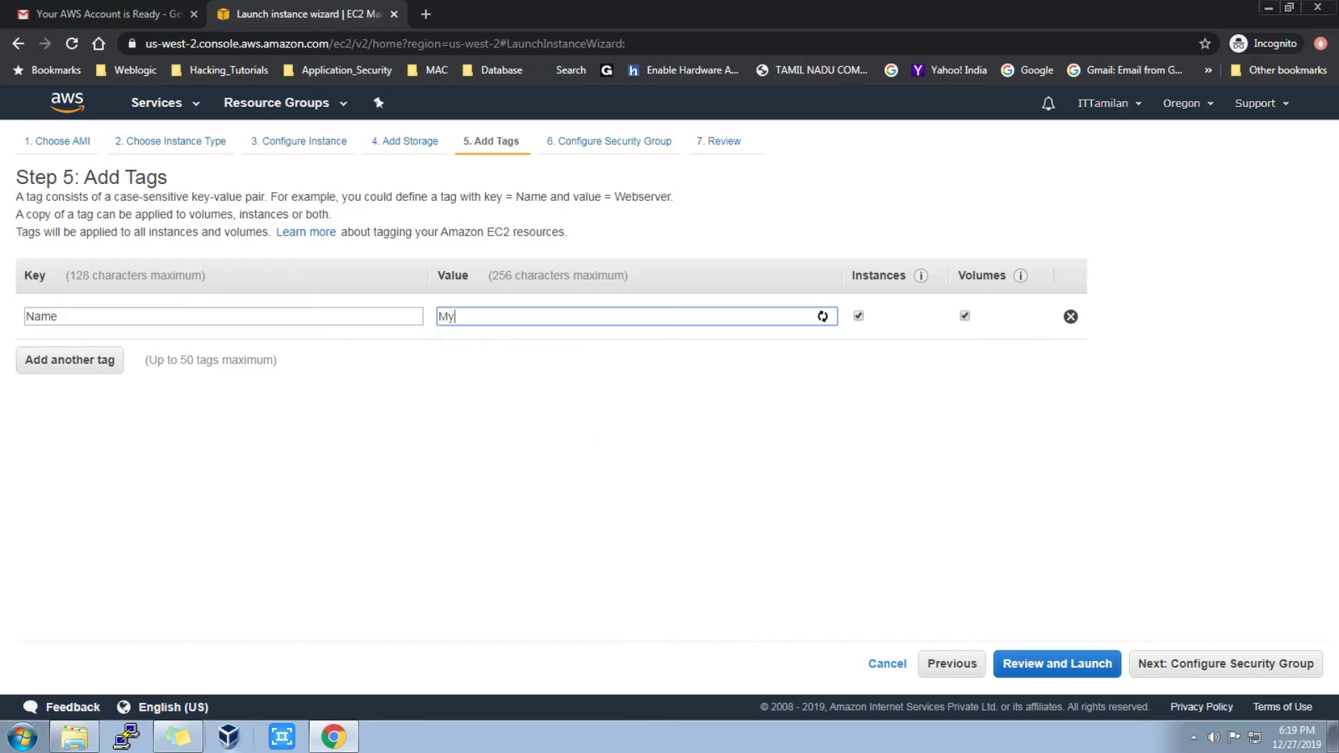
{"action": "type", "text": "_Test_Server"}
{"action": "left_click", "coordinate": [1226, 664]}
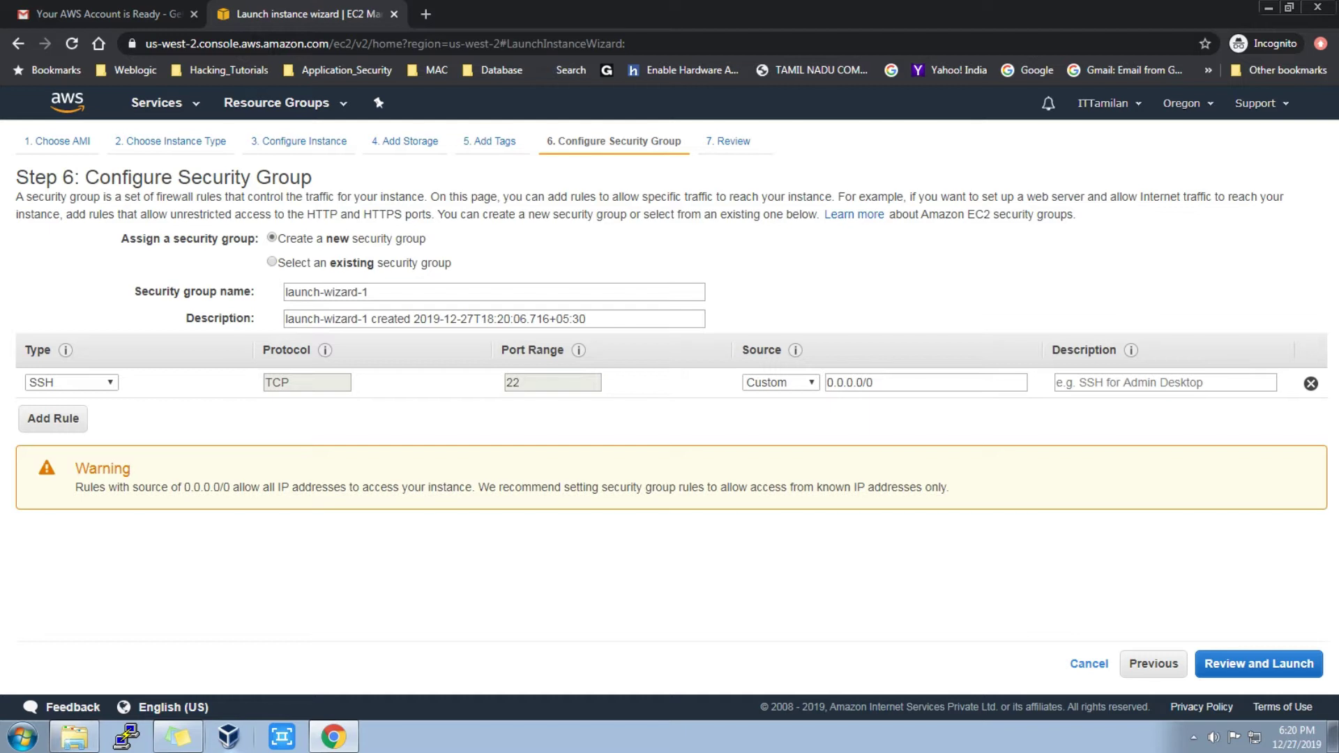
Name the new security group My_Test_SG, accept the Custom source for its SSH rule, and review the launch summary
{"action": "left_click_drag", "start_coordinate": [369, 292], "coordinate": [284, 291]}
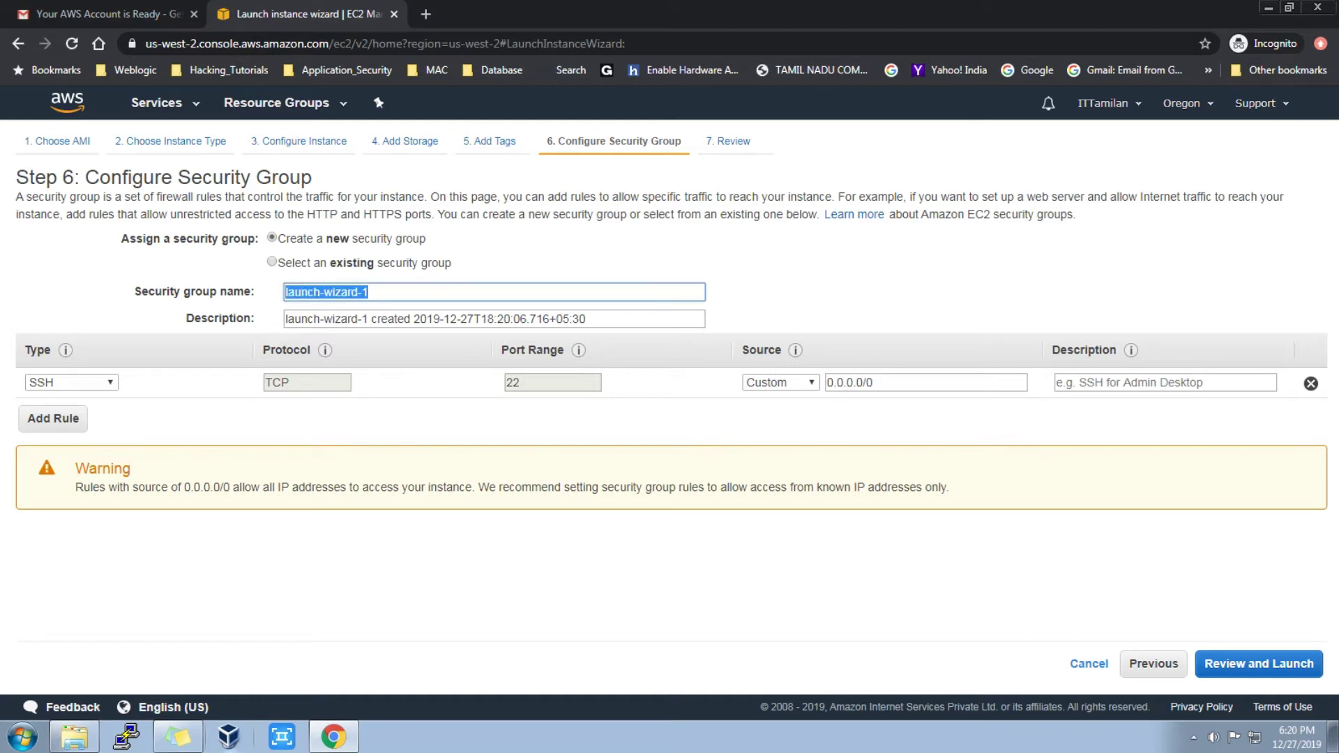
{"action": "type", "text": "My_Test"}
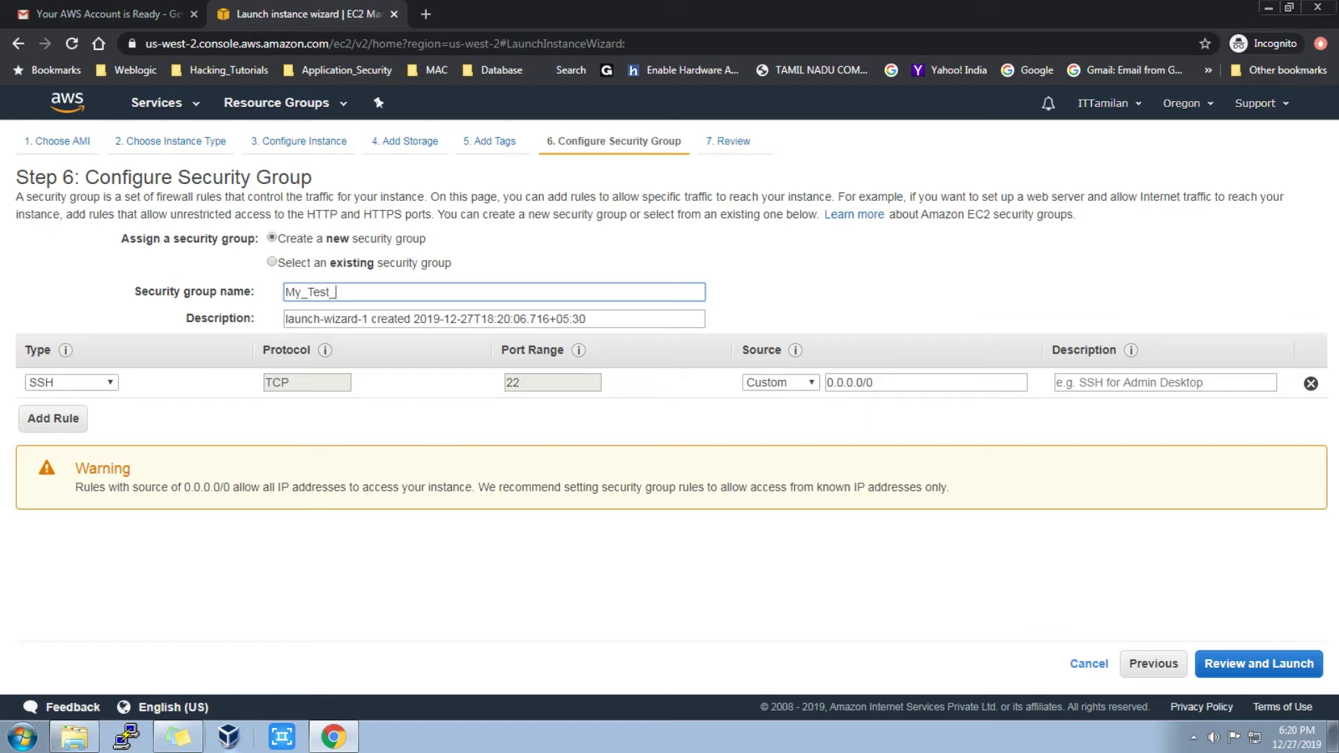
{"action": "type", "text": "_SG"}
{"action": "left_click", "coordinate": [780, 383]}
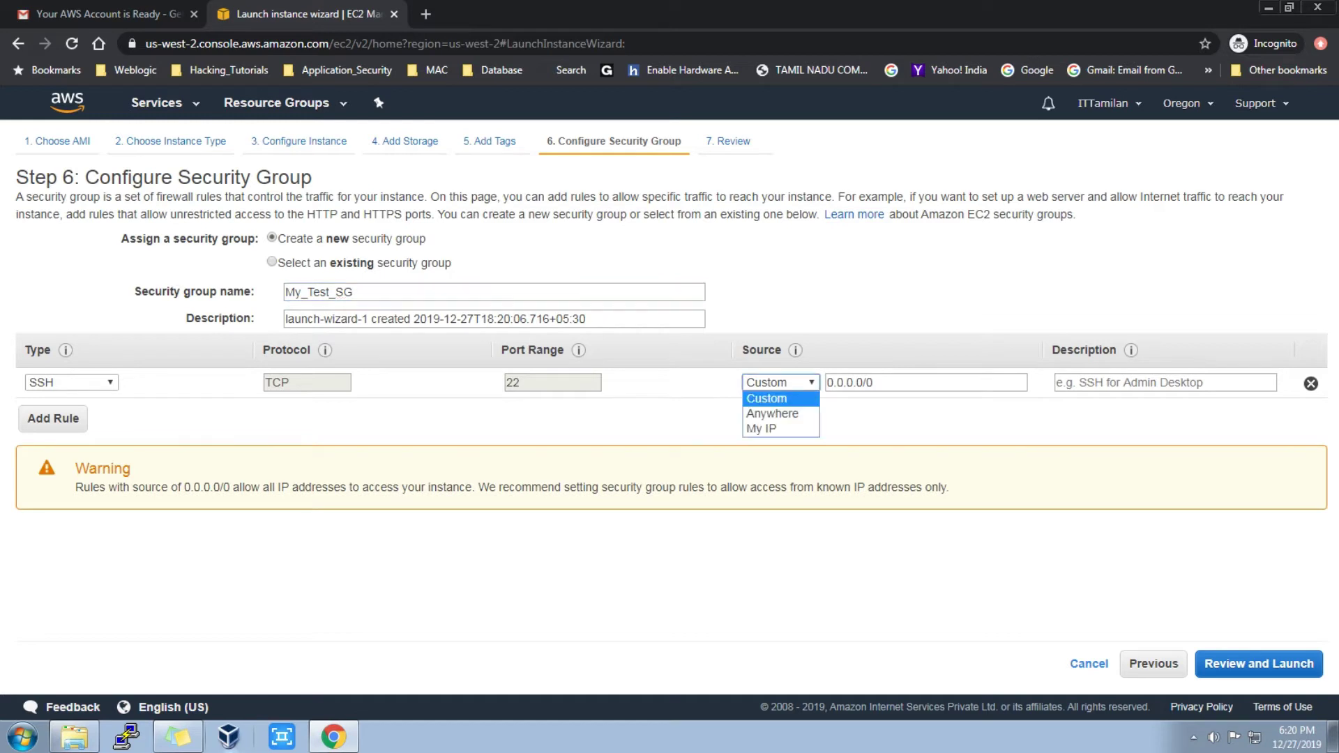
{"action": "key", "text": "Escape"}
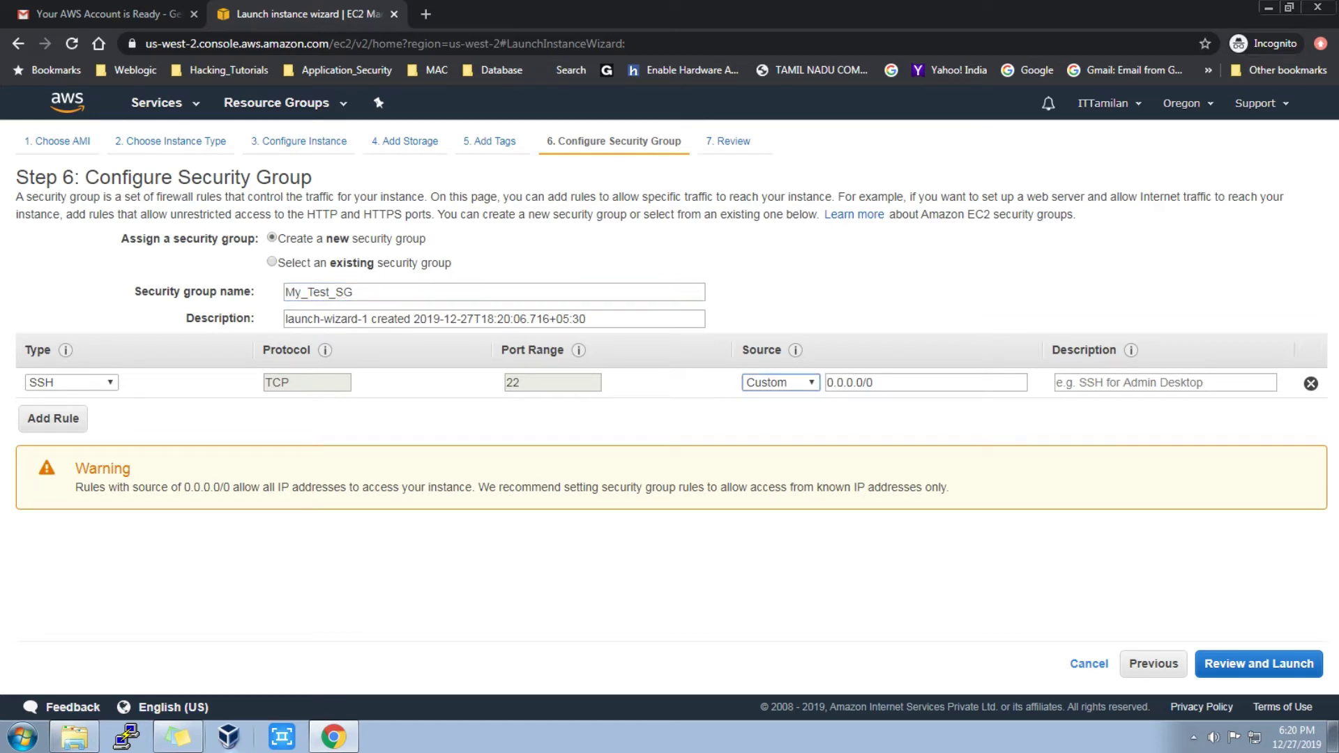
{"action": "left_click", "coordinate": [1259, 663]}
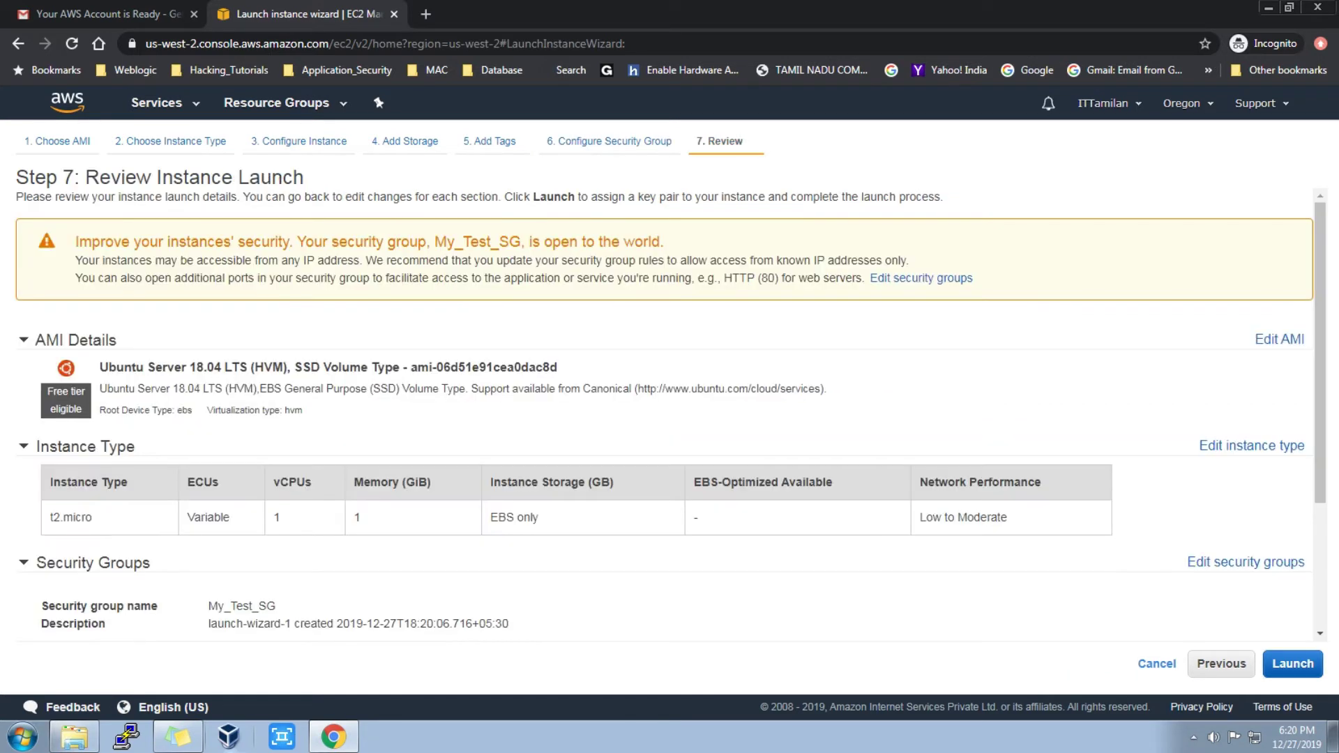
{"action": "scroll", "coordinate": [670, 415], "scroll_direction": "down", "scroll_amount": 3}
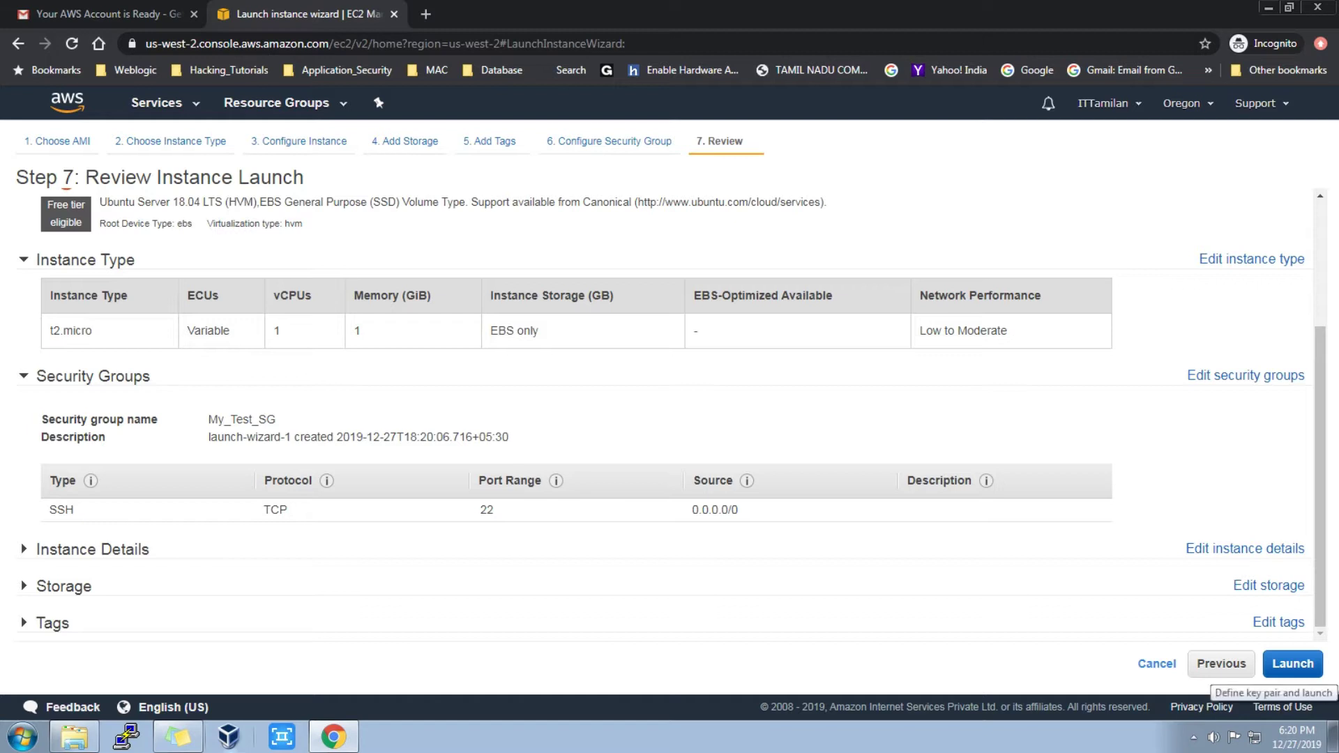
Proceed to launch, create a new key pair named My_Test_Server_Key and download its private key file
{"action": "left_click", "coordinate": [1292, 663]}
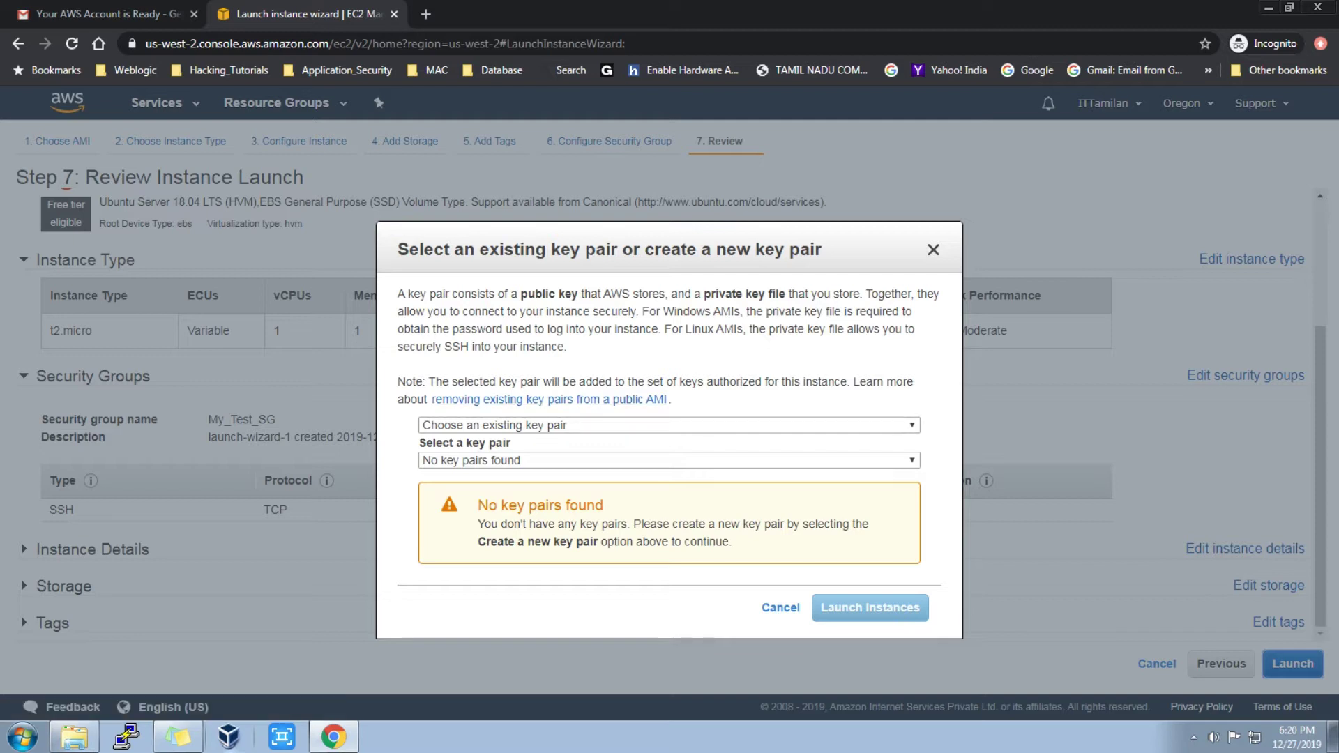
{"action": "left_click", "coordinate": [668, 425]}
{"action": "key", "text": "Down"}
{"action": "key", "text": "Return"}
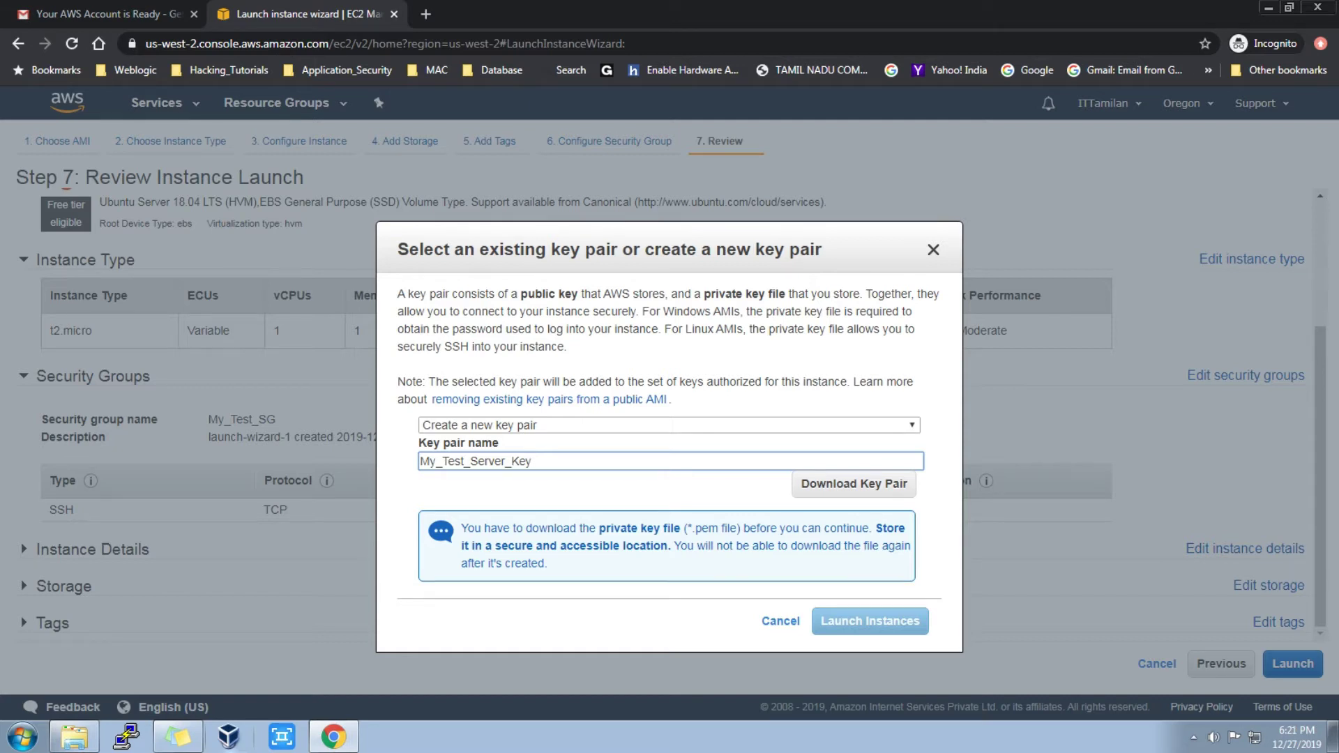
{"action": "left_click", "coordinate": [854, 483]}
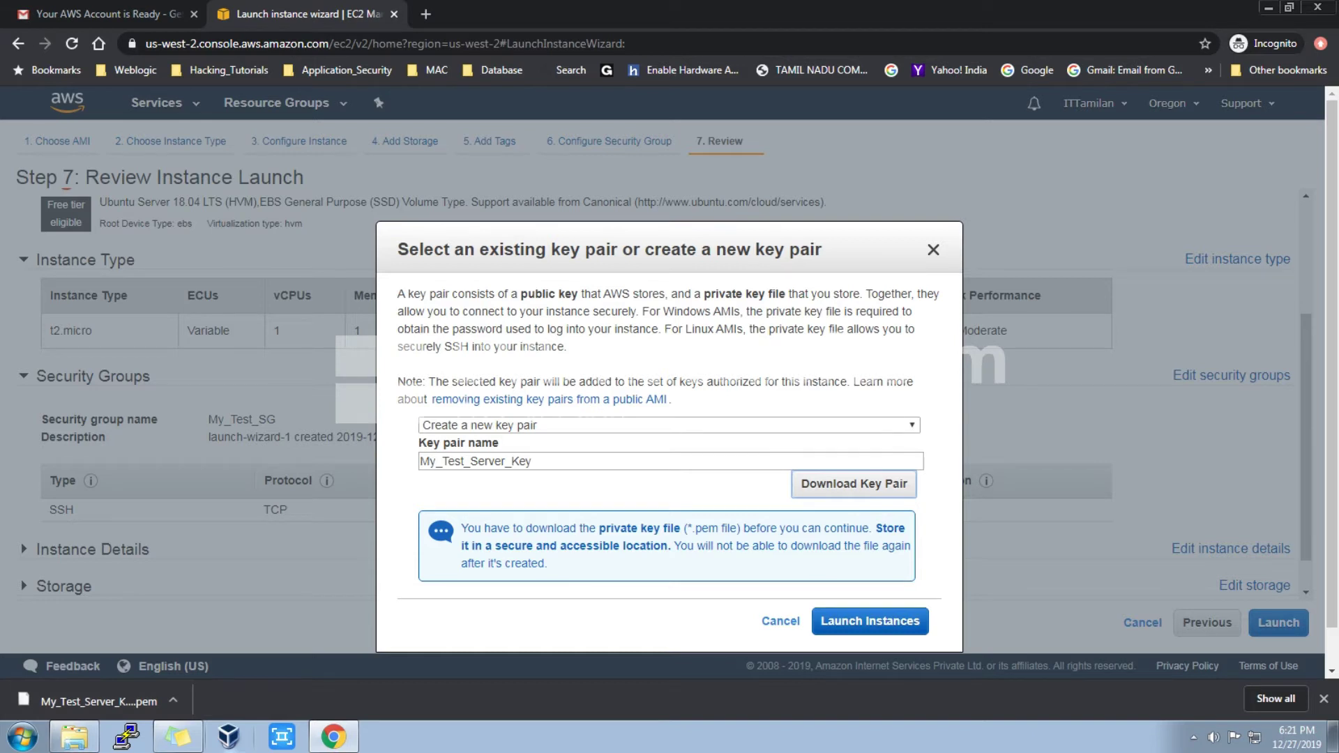
Launch the instance with the new key pair and open the list of EC2 instances
{"action": "left_click", "coordinate": [868, 621]}
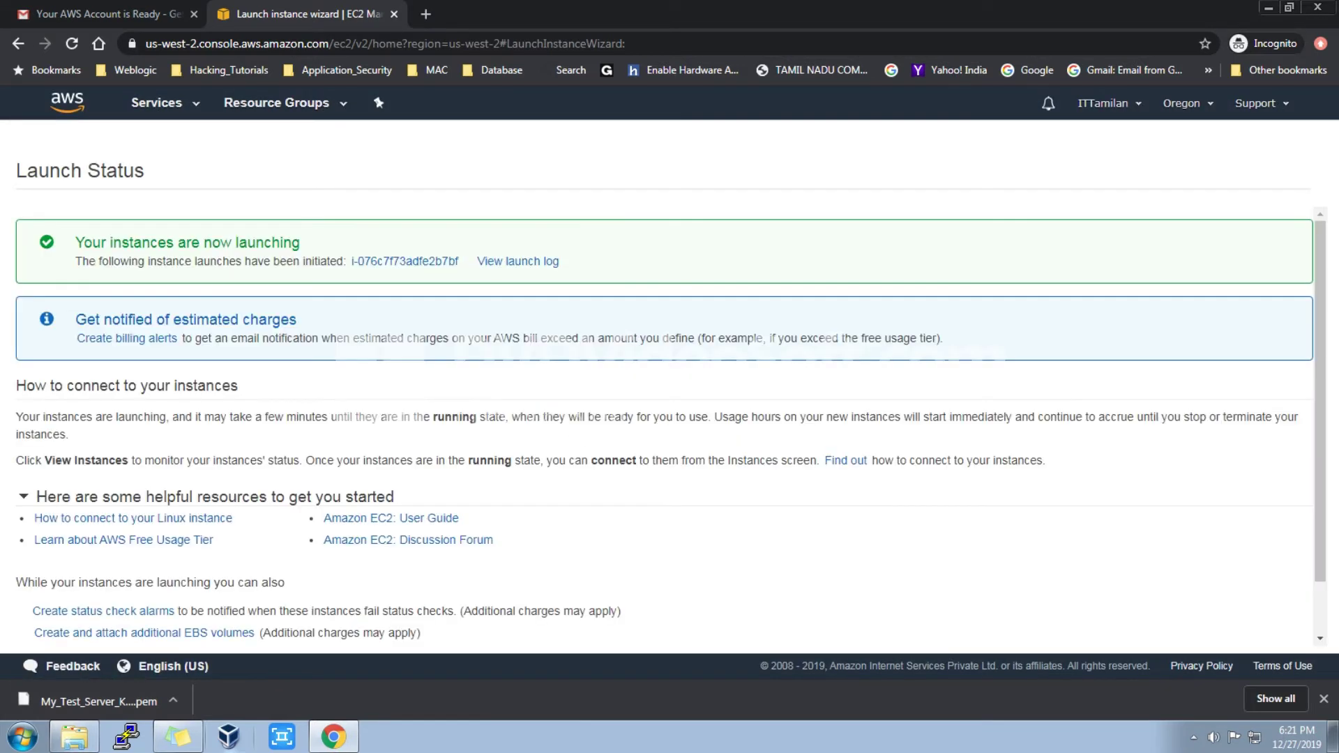
{"action": "scroll", "coordinate": [845, 463], "scroll_direction": "down", "scroll_amount": 2}
{"action": "left_click", "coordinate": [1252, 638]}
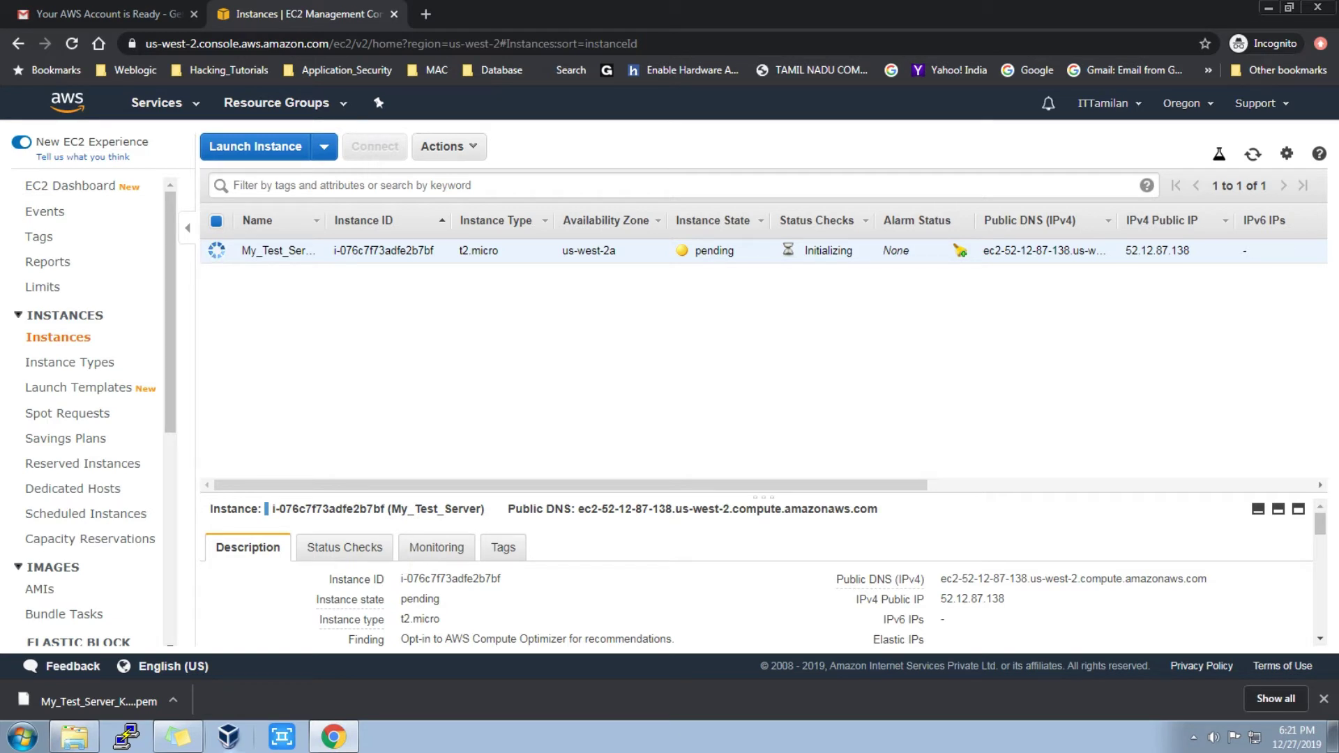
Search Google in a new tab for "putty generate ssh key" and open the PuTTYgen Download result
{"action": "key", "text": "ctrl+t"}
{"action": "type", "text": "google.com"}
{"action": "key", "text": "Return"}
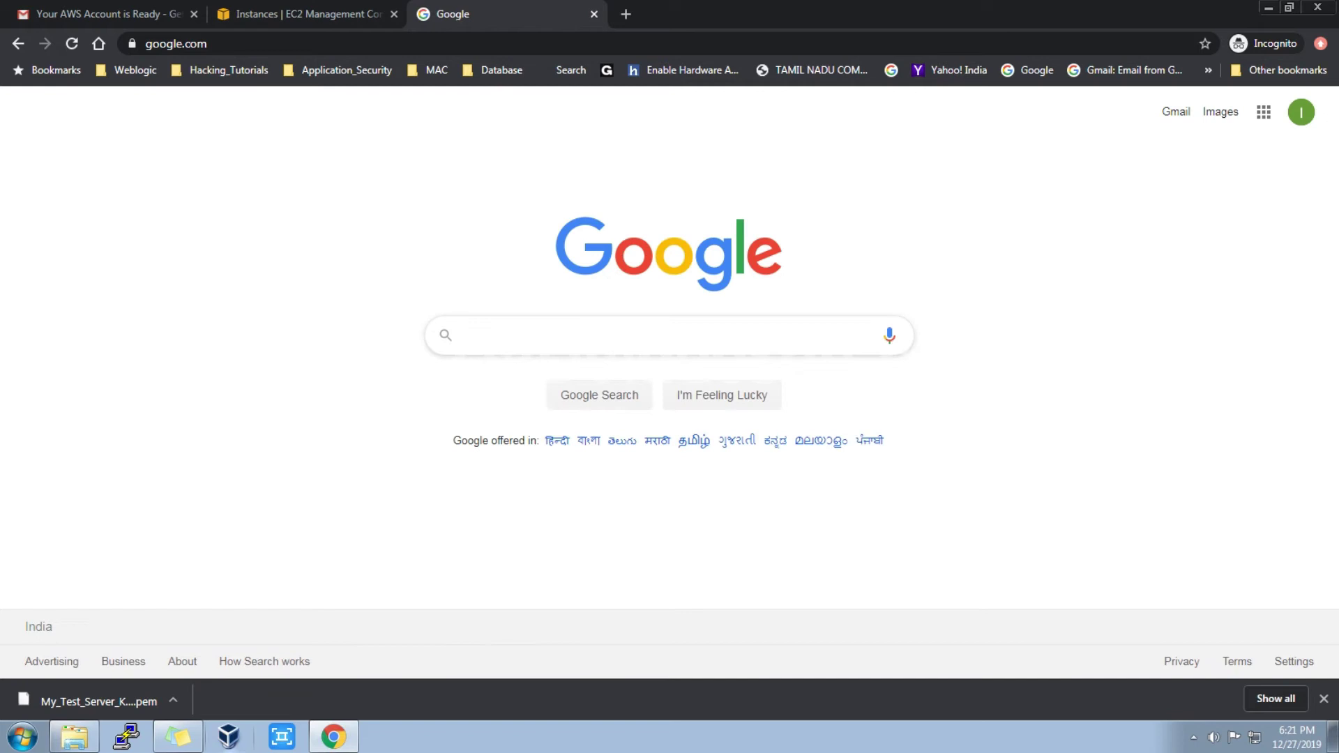
{"action": "type", "text": "pytt"}
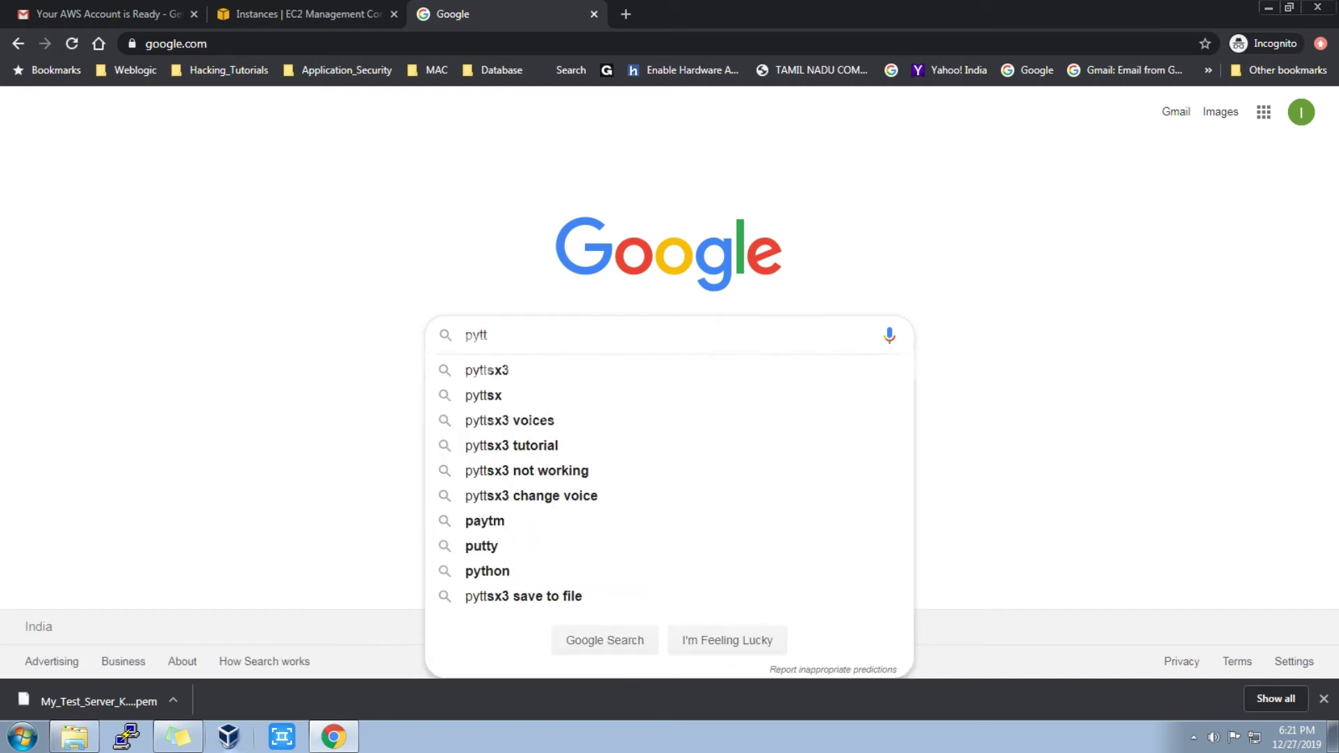
{"action": "type", "text": "y g"}
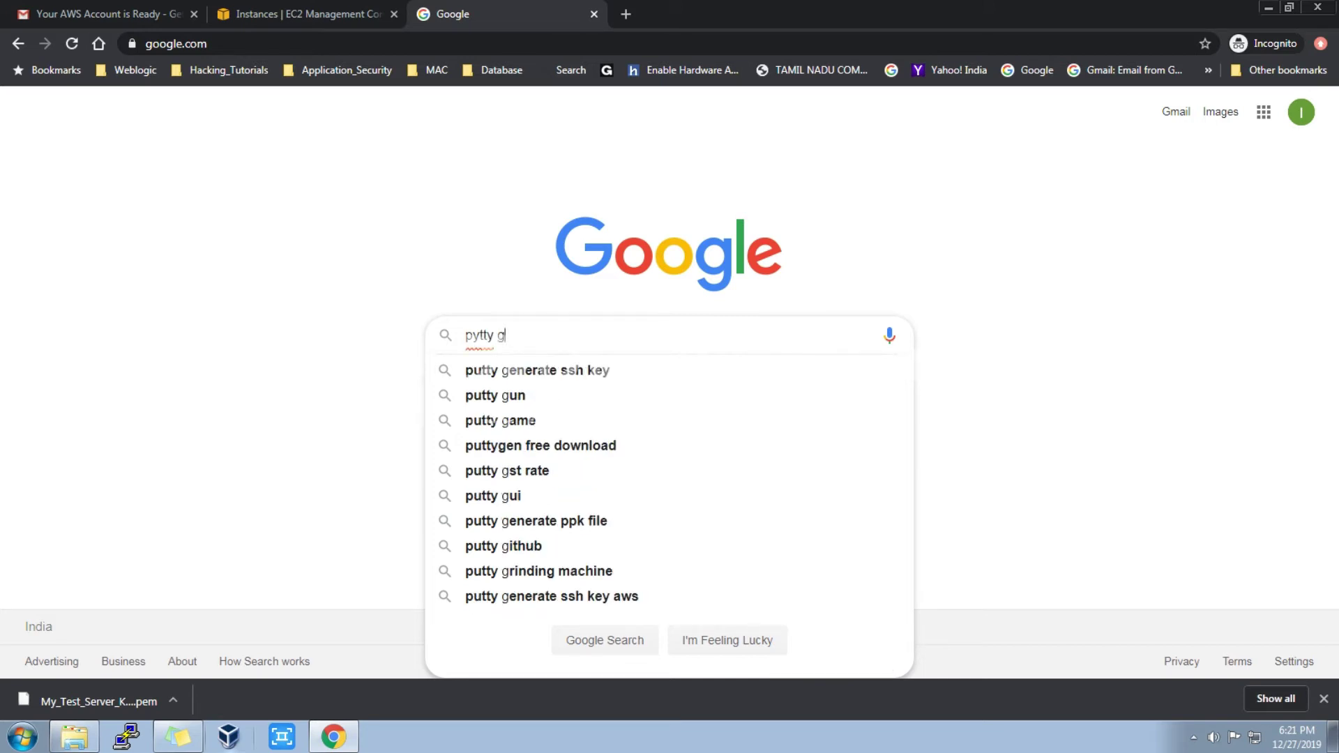
{"action": "key", "text": "Down"}
{"action": "key", "text": "Return"}
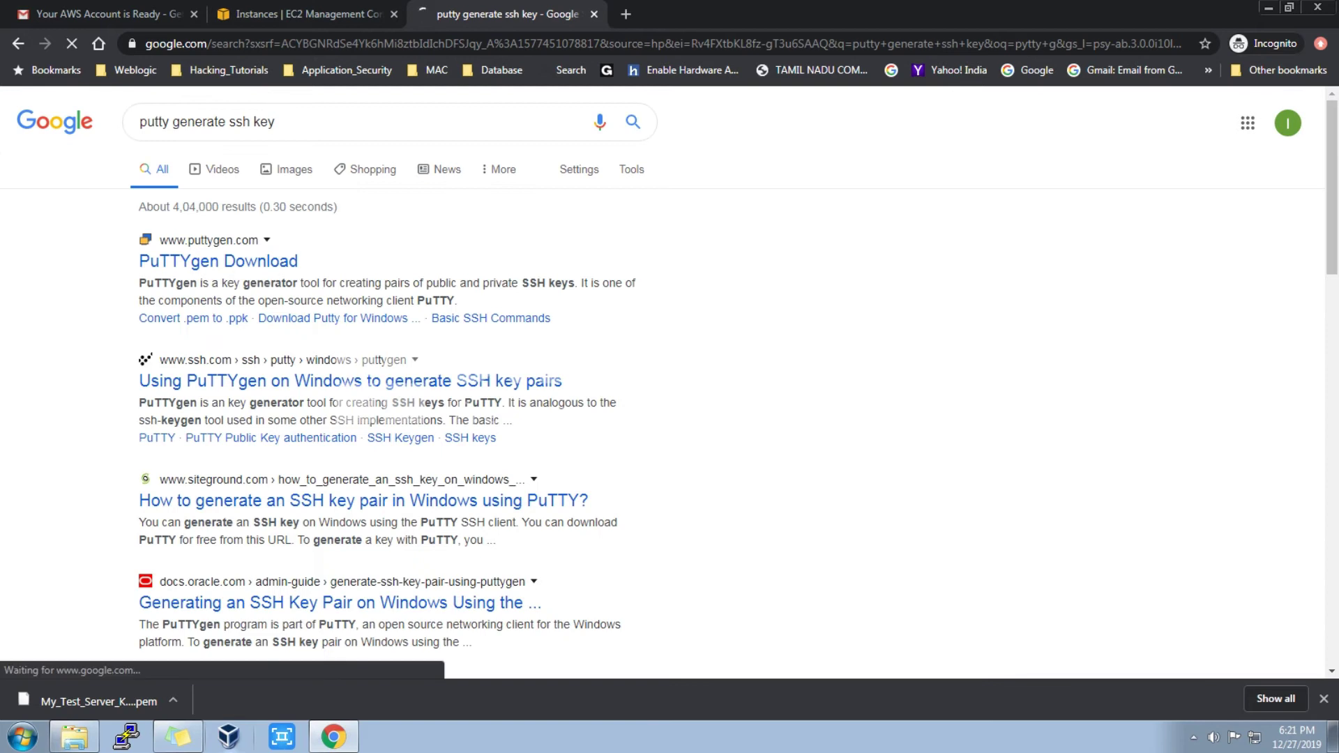
{"action": "left_click", "coordinate": [219, 261]}
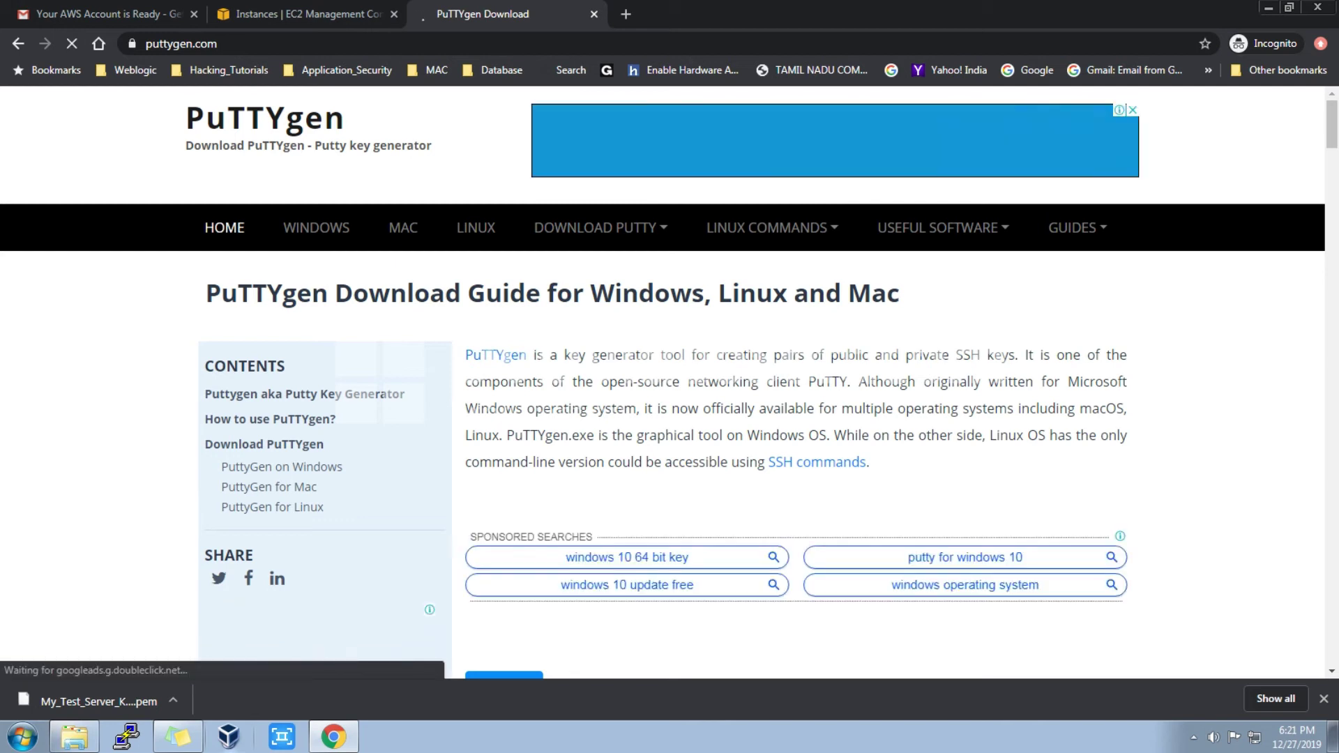
Look for a Windows installer through puttygen.com's PuTTY Installation Download page, follow the sponsored windows 10 pro 64 bit link, and close the tab
{"action": "scroll", "coordinate": [670, 384], "scroll_direction": "down", "scroll_amount": 6}
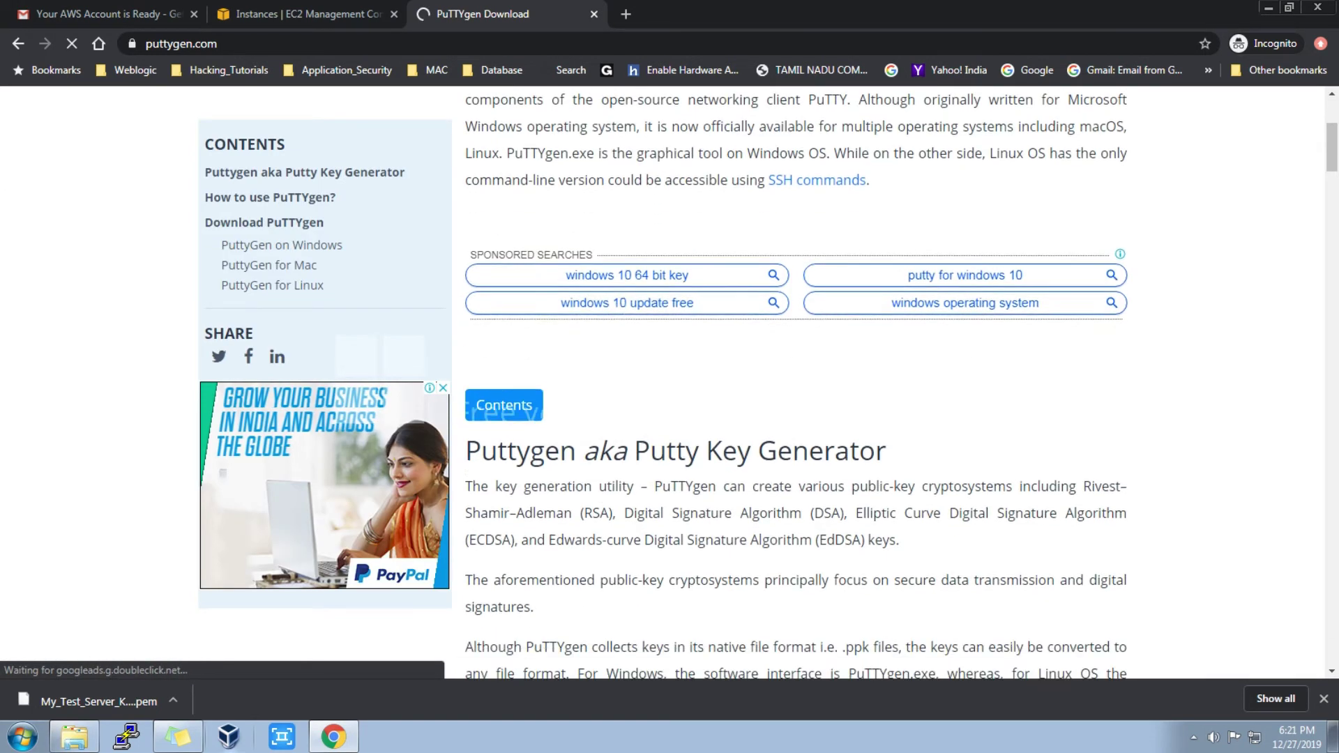
{"action": "scroll", "coordinate": [795, 384], "scroll_direction": "down", "scroll_amount": 3}
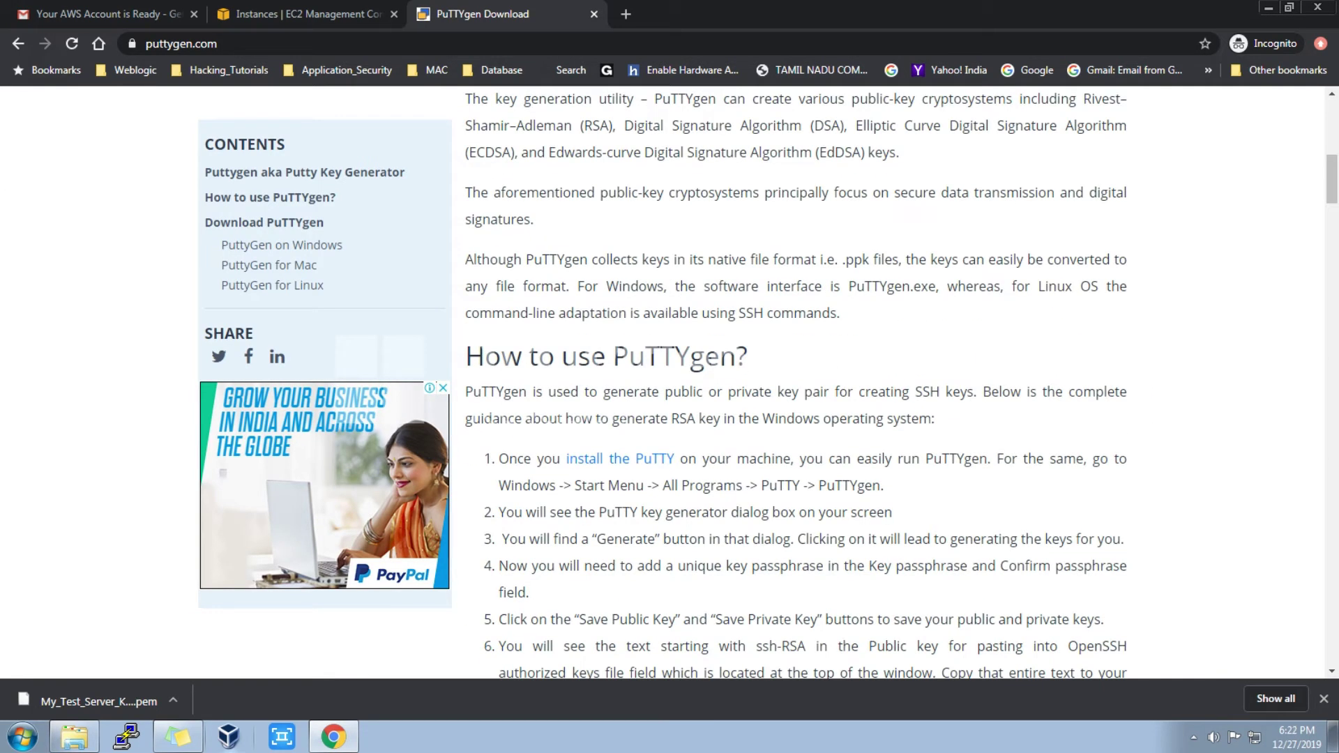
{"action": "scroll", "coordinate": [795, 384], "scroll_direction": "down", "scroll_amount": 1}
{"action": "scroll", "coordinate": [795, 383], "scroll_direction": "down", "scroll_amount": 3}
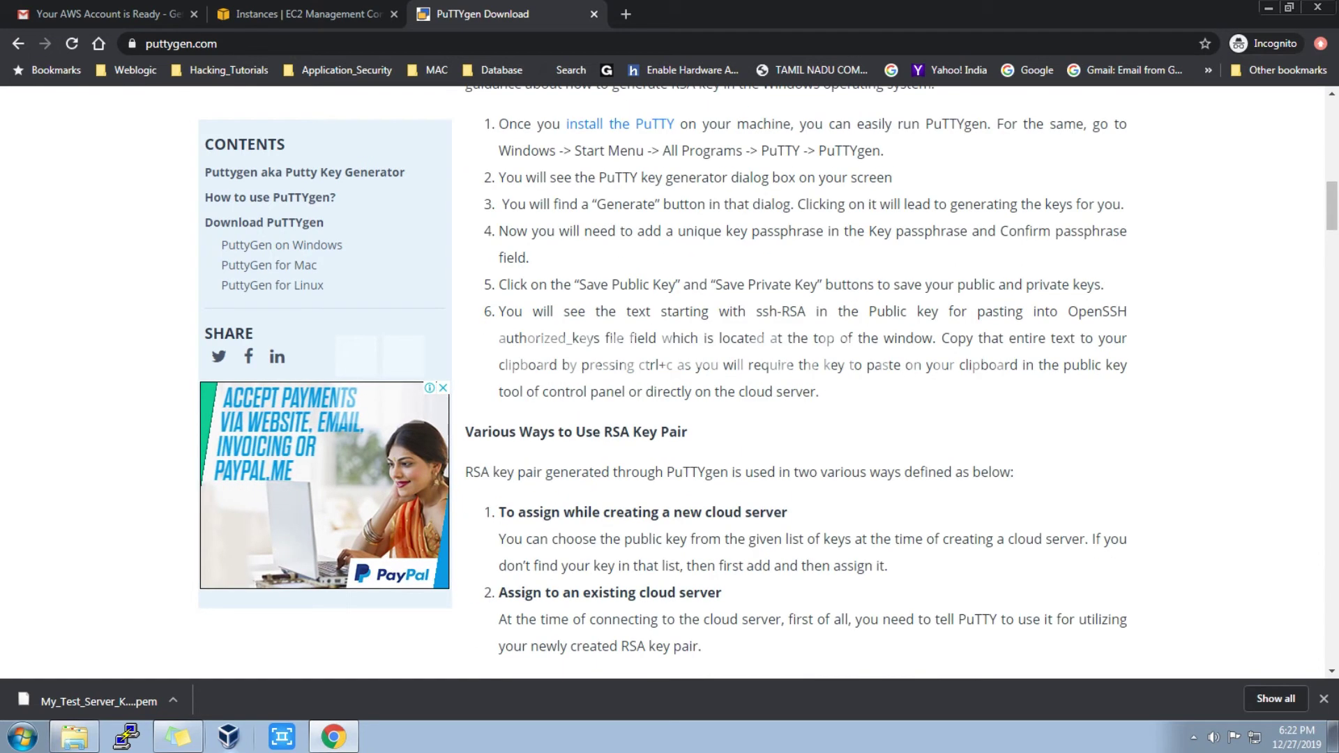
{"action": "scroll", "coordinate": [795, 384], "scroll_direction": "down", "scroll_amount": 12}
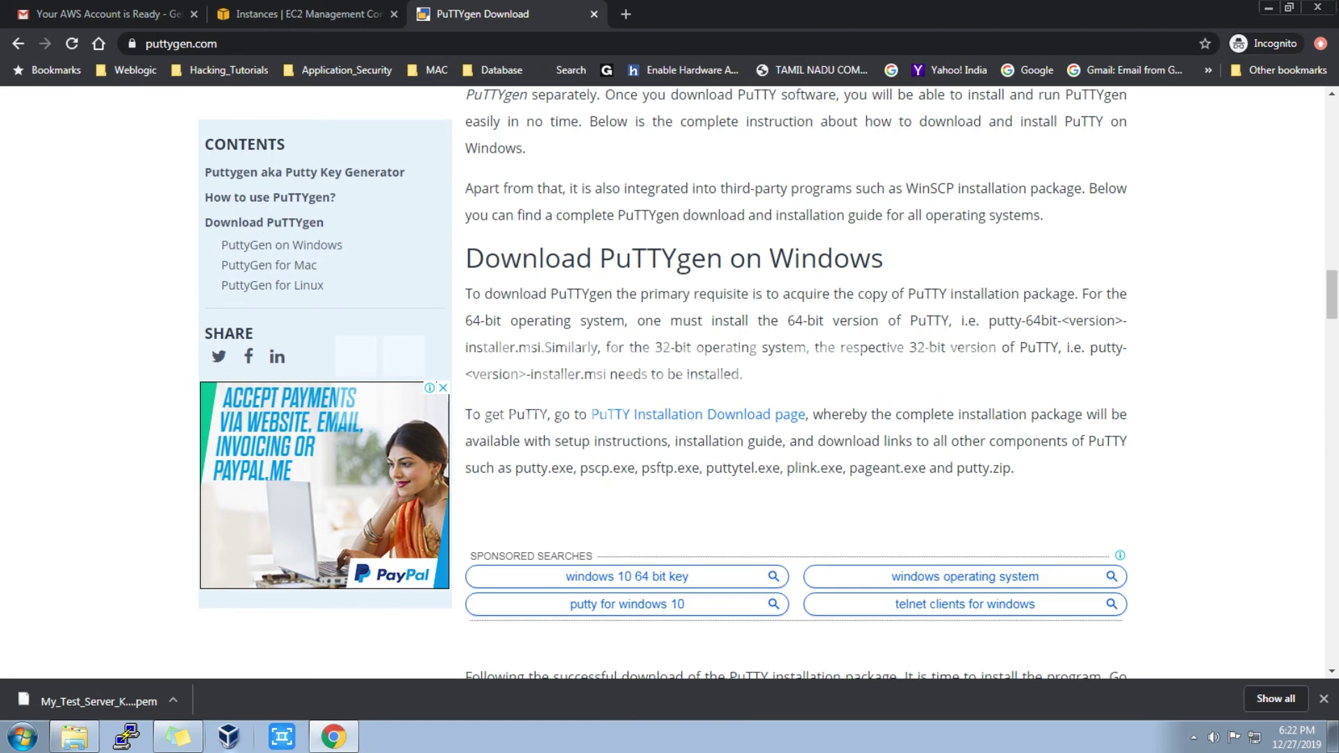
{"action": "left_click", "coordinate": [697, 414]}
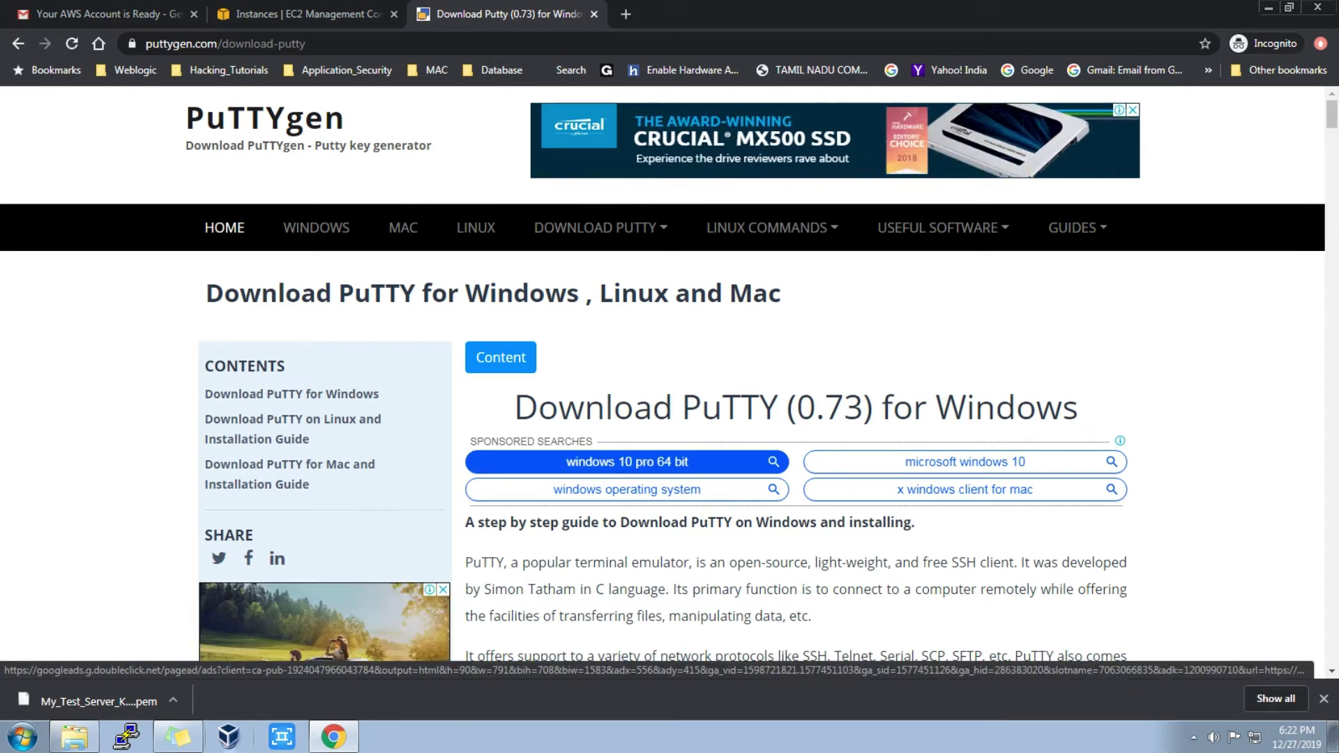
{"action": "left_click", "coordinate": [627, 462]}
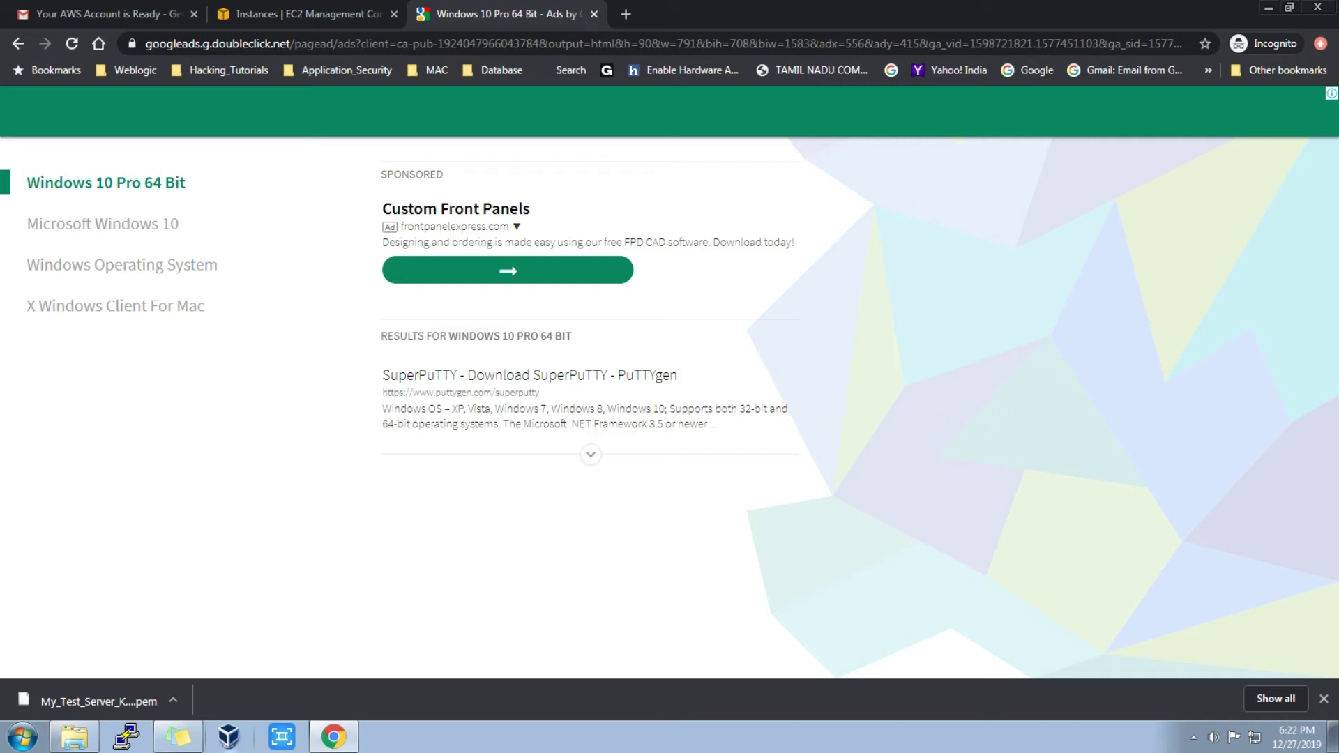
{"action": "left_click", "coordinate": [593, 14]}
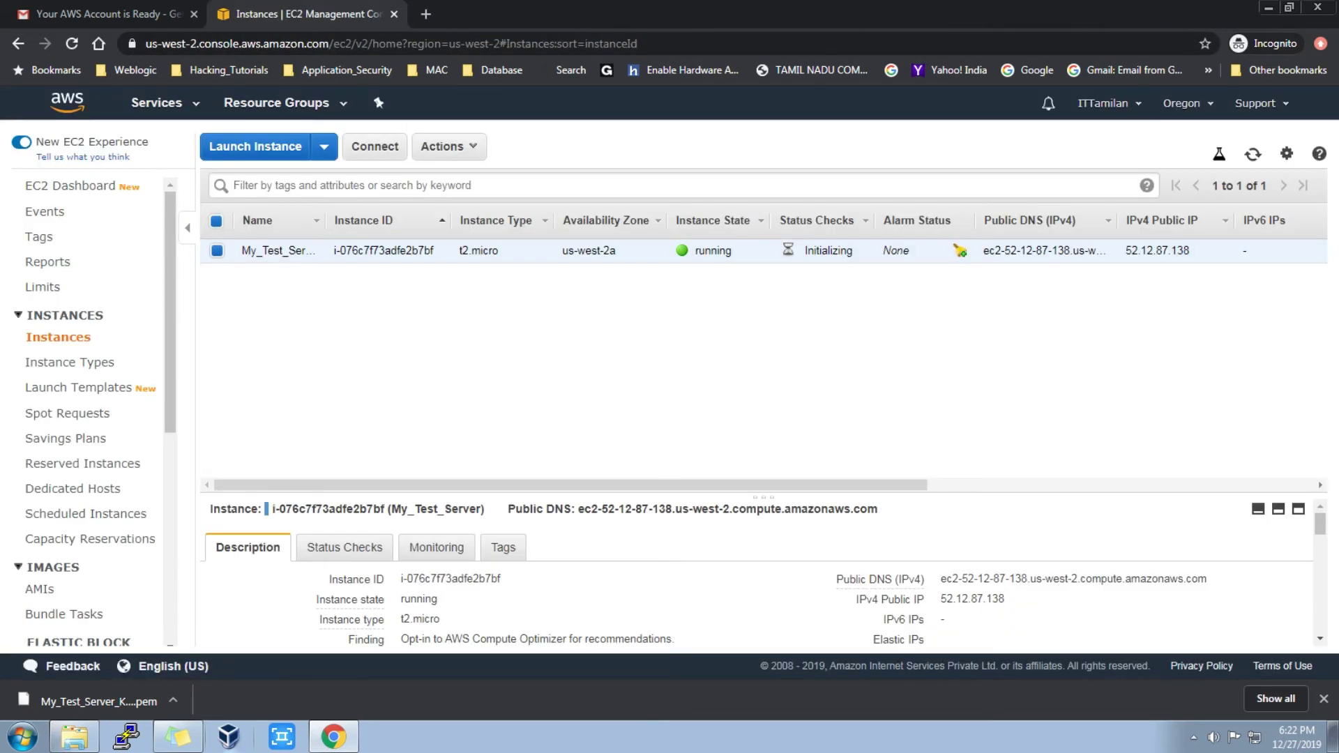
Search Google in a new tab for "putty key generator download for windows 7" and open the ssh.com guide on using PuTTYgen
{"action": "left_click", "coordinate": [426, 14]}
{"action": "type", "text": "g"}
{"action": "key", "text": "Return"}
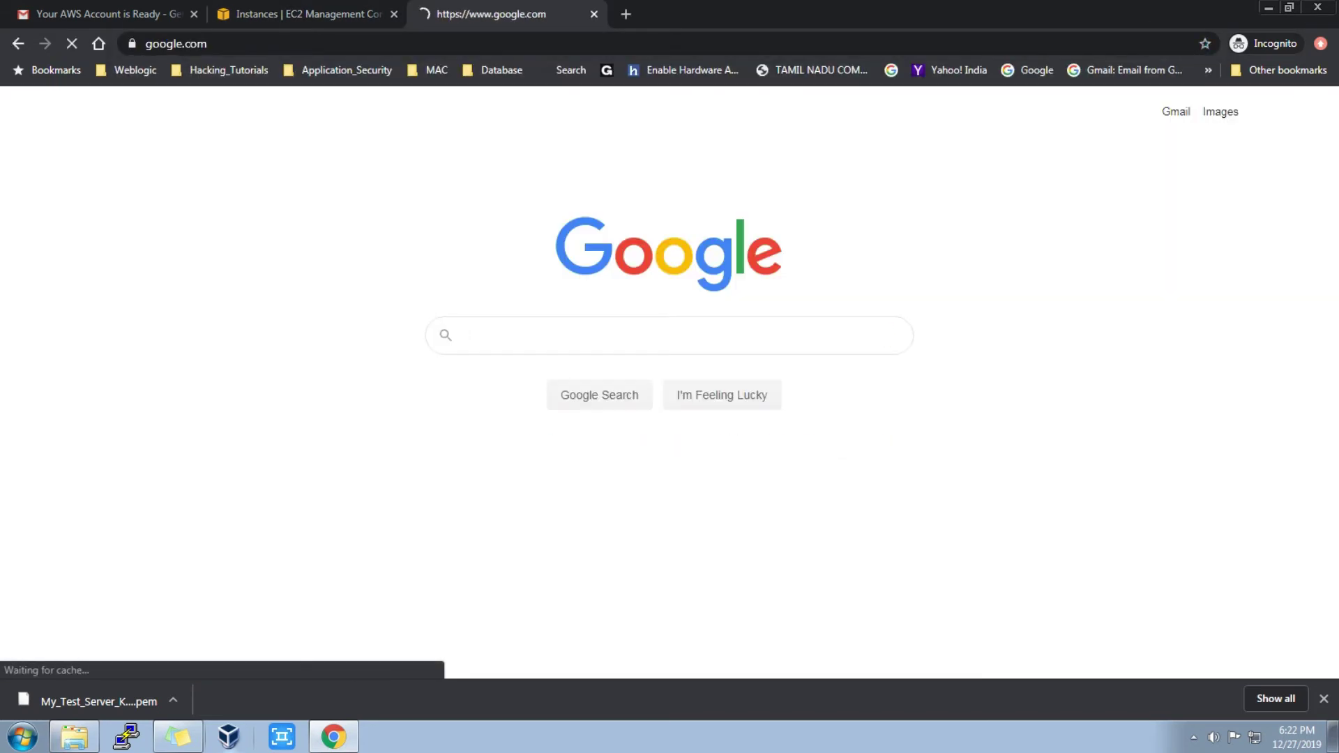
{"action": "type", "text": "putty"}
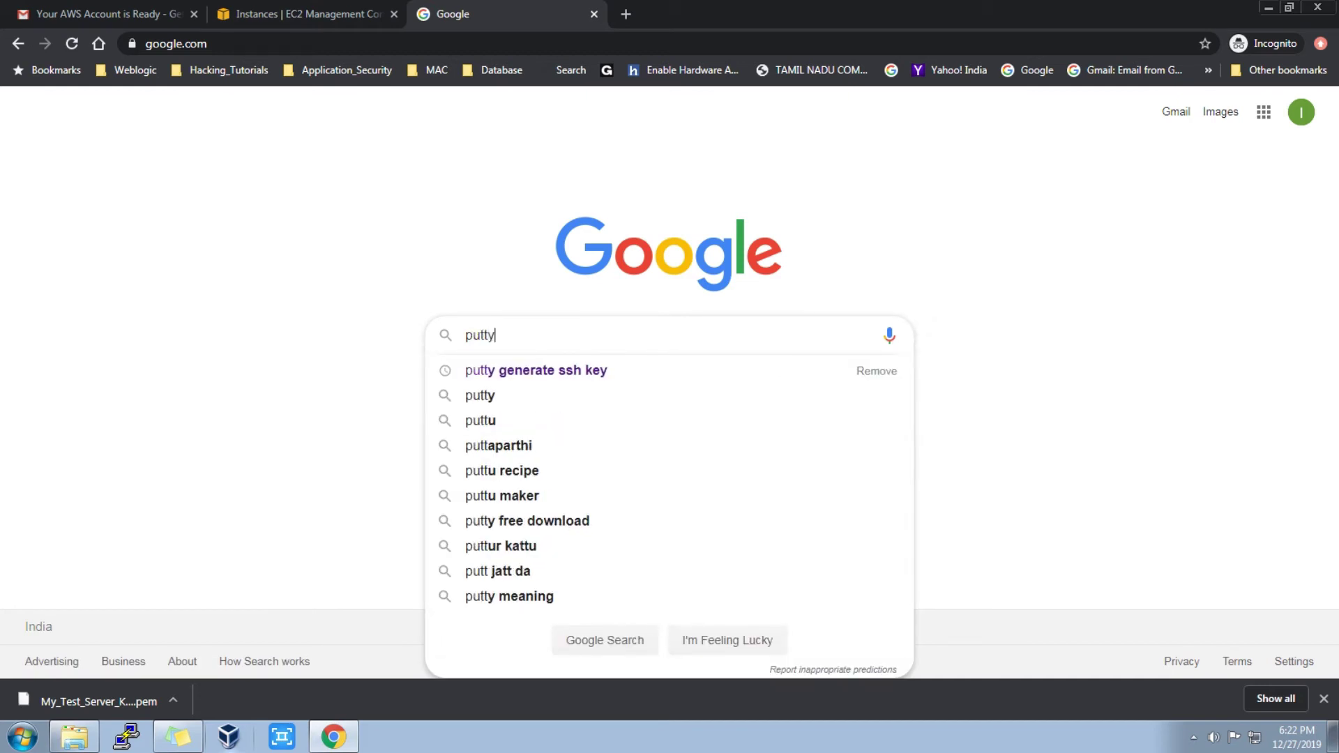
{"action": "type", "text": " gen"}
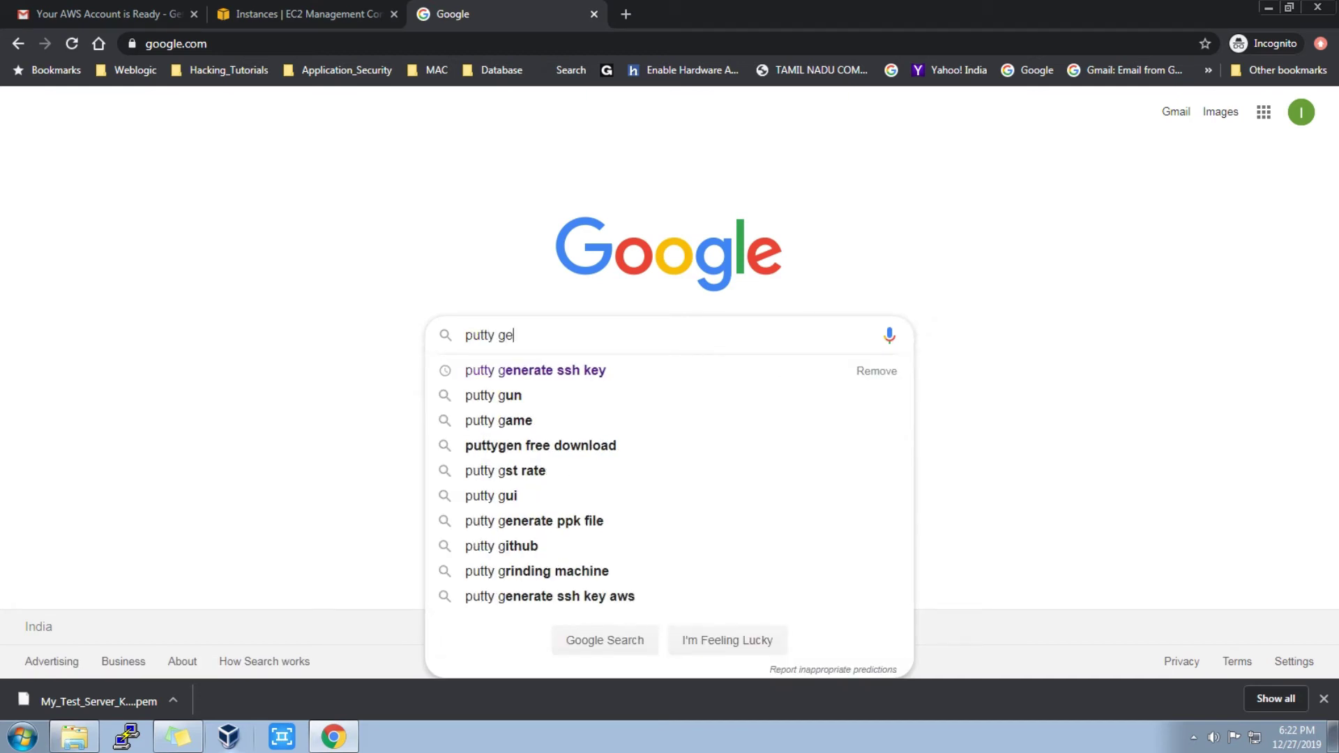
{"action": "key", "text": "BackSpace"}
{"action": "key", "text": "BackSpace"}
{"action": "key", "text": "BackSpace"}
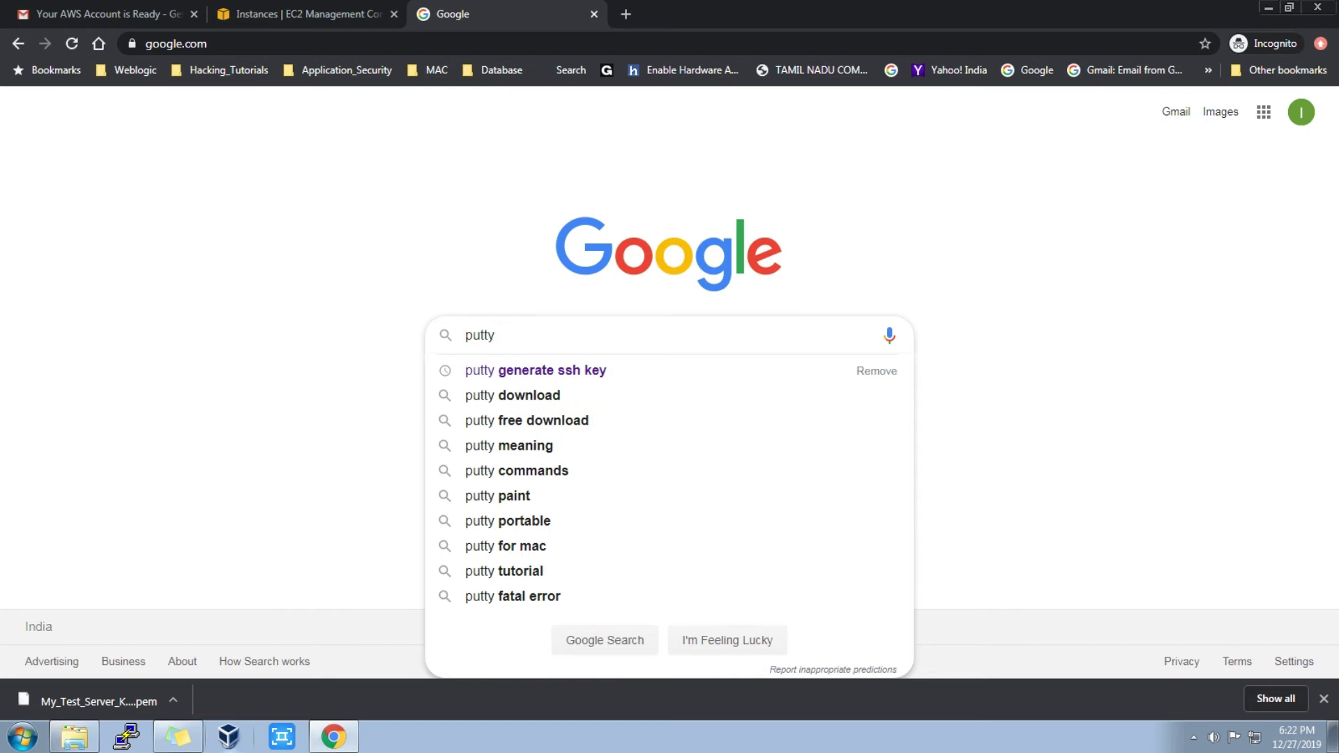
{"action": "type", "text": "key"}
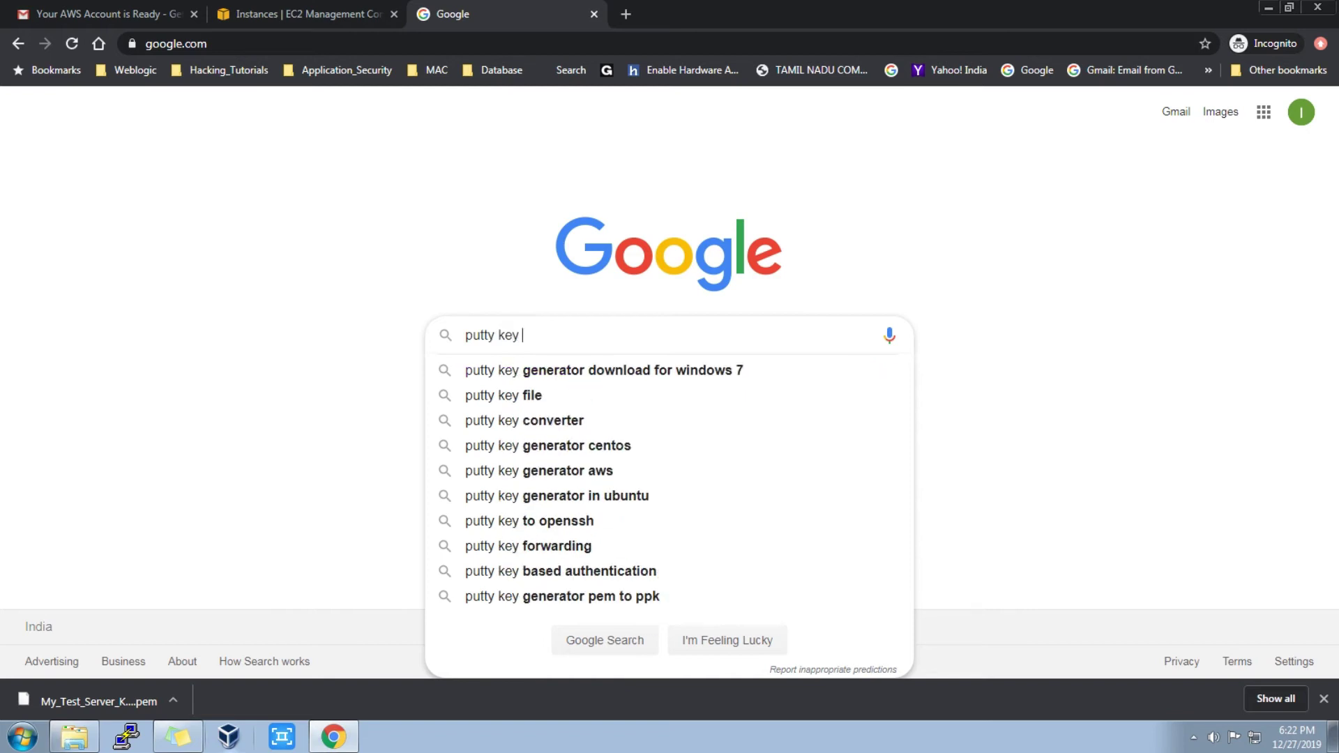
{"action": "key", "text": "Down"}
{"action": "key", "text": "Return"}
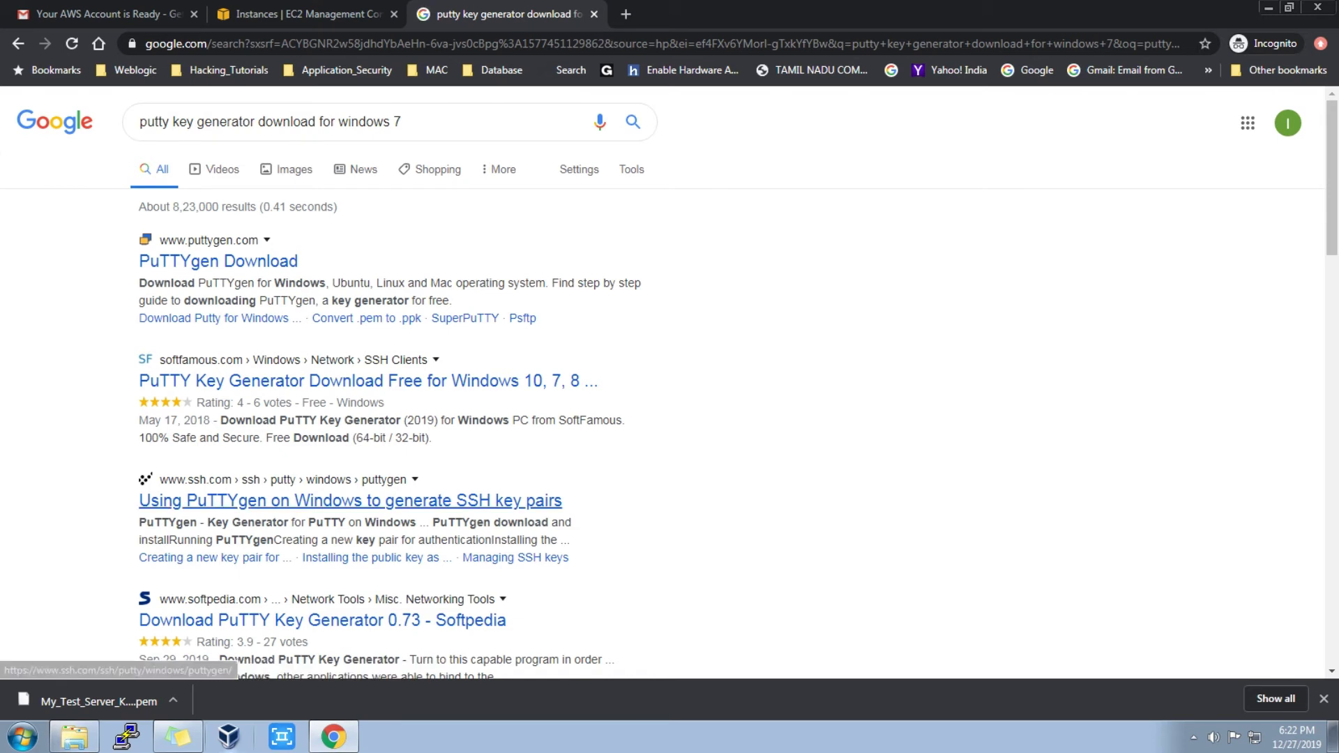
{"action": "left_click", "coordinate": [348, 500]}
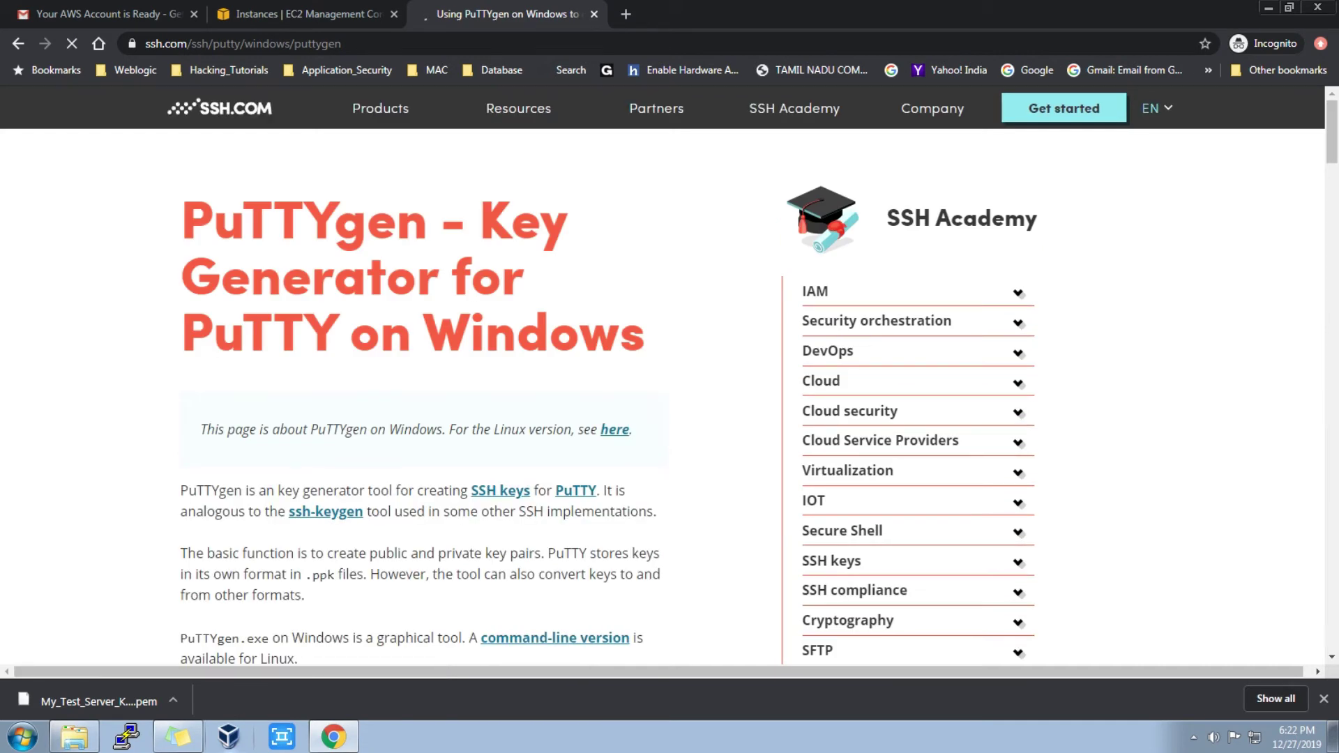
Open the PuTTY installation package download page from the ssh.com guide and dismiss the PrivX promotion there
{"action": "scroll", "coordinate": [670, 314], "scroll_direction": "down", "scroll_amount": 3}
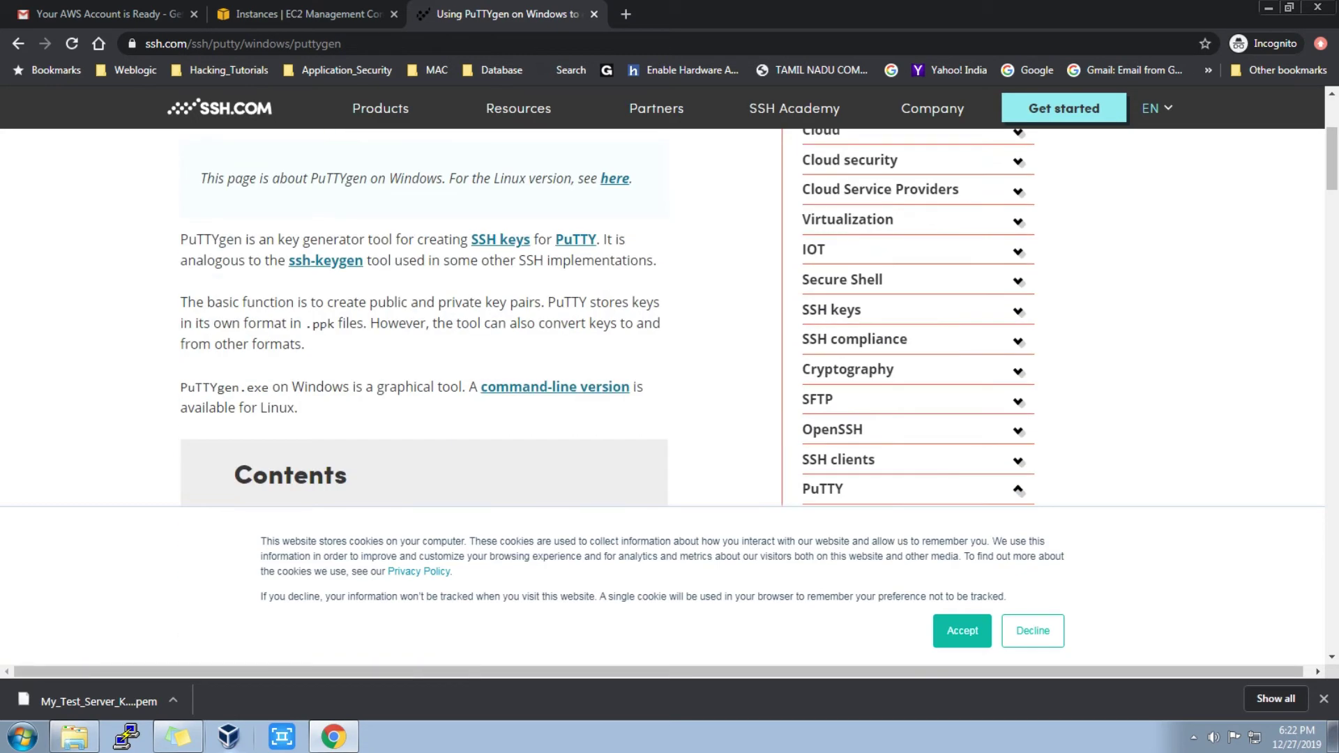
{"action": "scroll", "coordinate": [424, 314], "scroll_direction": "down", "scroll_amount": 10}
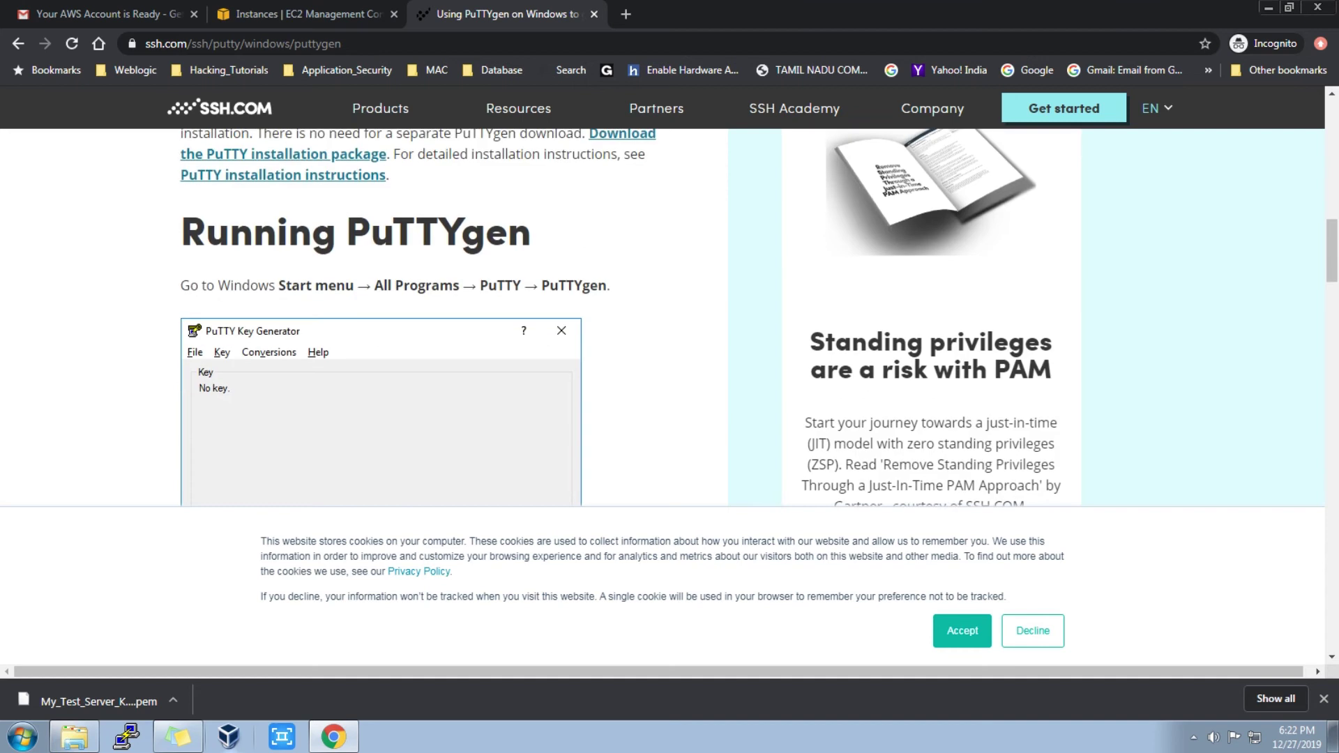
{"action": "scroll", "coordinate": [418, 314], "scroll_direction": "down", "scroll_amount": 6}
{"action": "scroll", "coordinate": [418, 314], "scroll_direction": "up", "scroll_amount": 9}
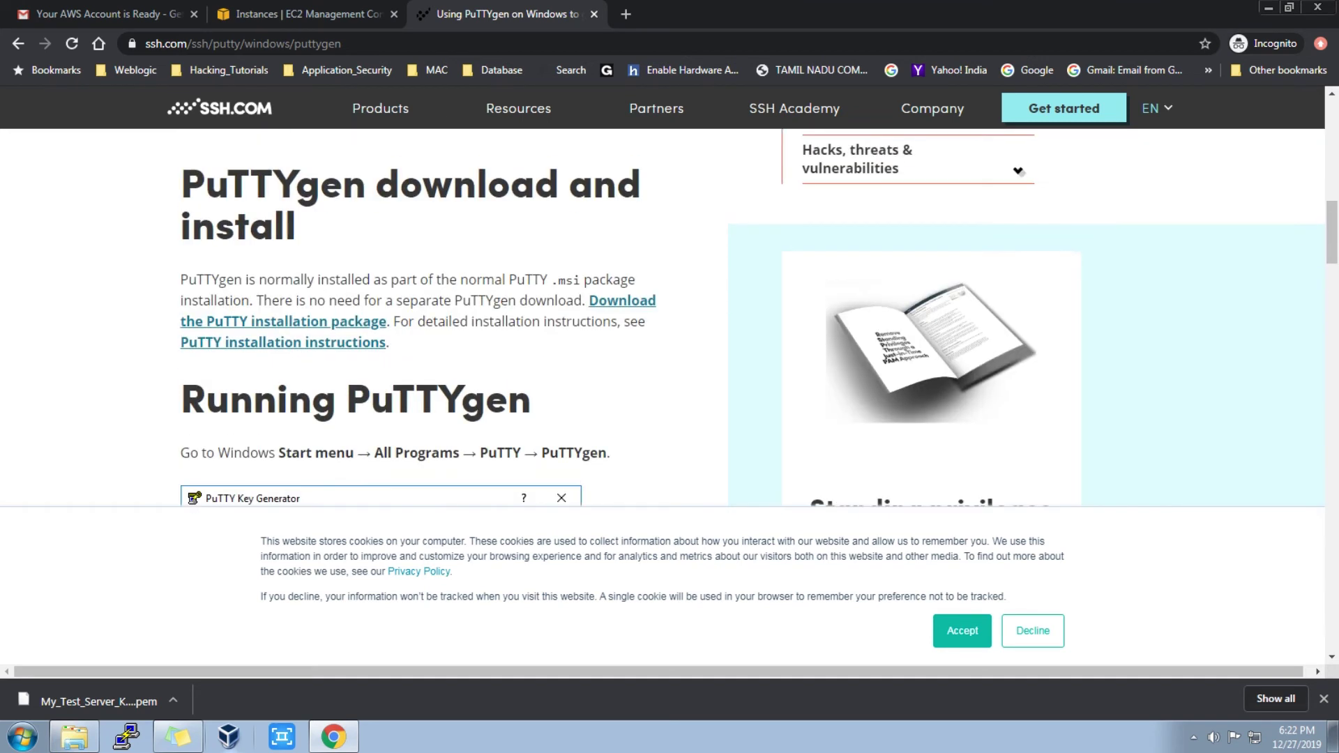
{"action": "scroll", "coordinate": [419, 314], "scroll_direction": "up", "scroll_amount": 1}
{"action": "left_click", "coordinate": [282, 404]}
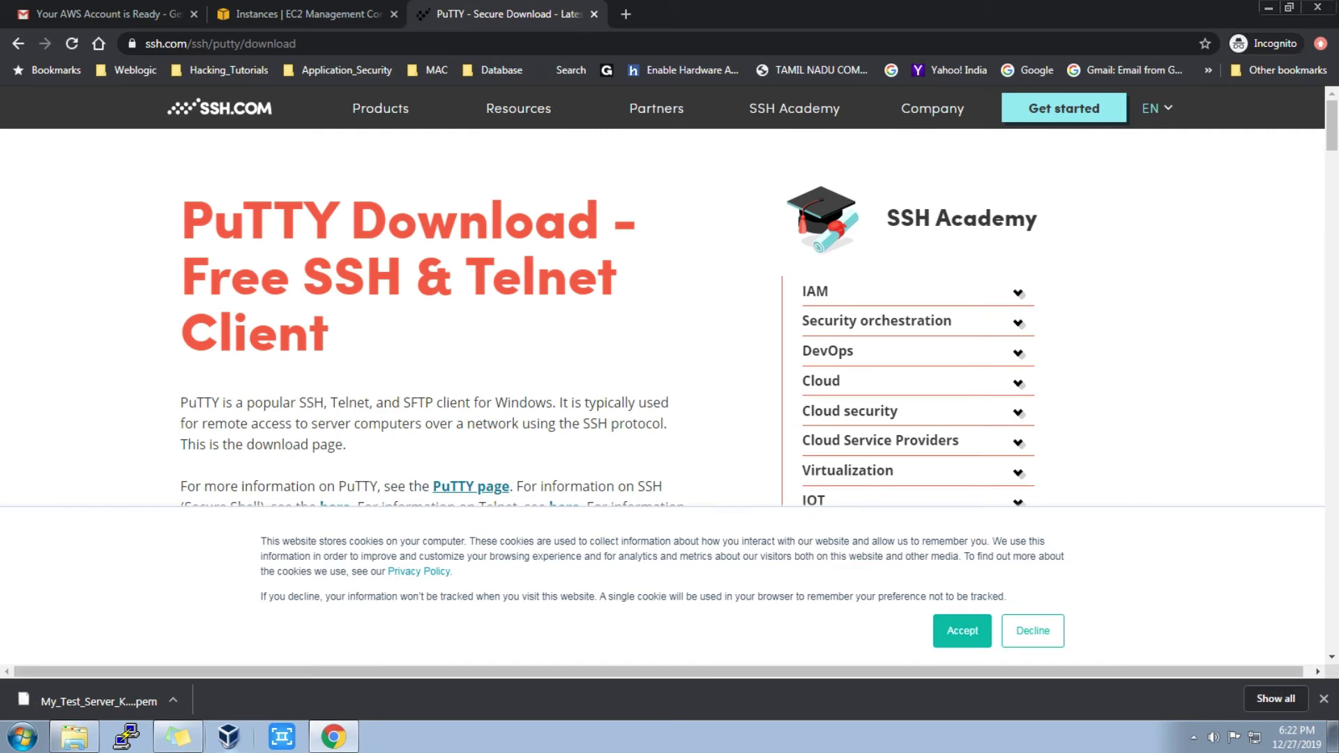
{"action": "scroll", "coordinate": [662, 314], "scroll_direction": "down", "scroll_amount": 1}
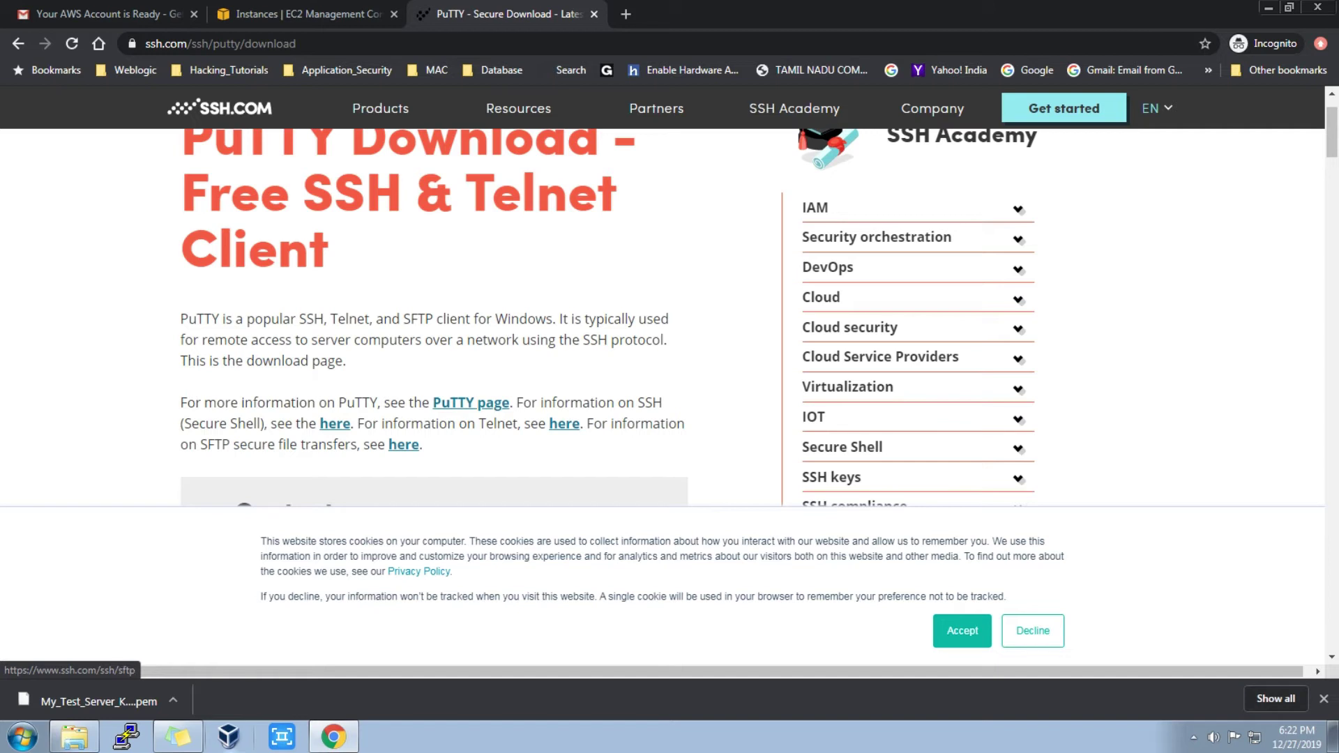
{"action": "scroll", "coordinate": [662, 314], "scroll_direction": "down", "scroll_amount": 5}
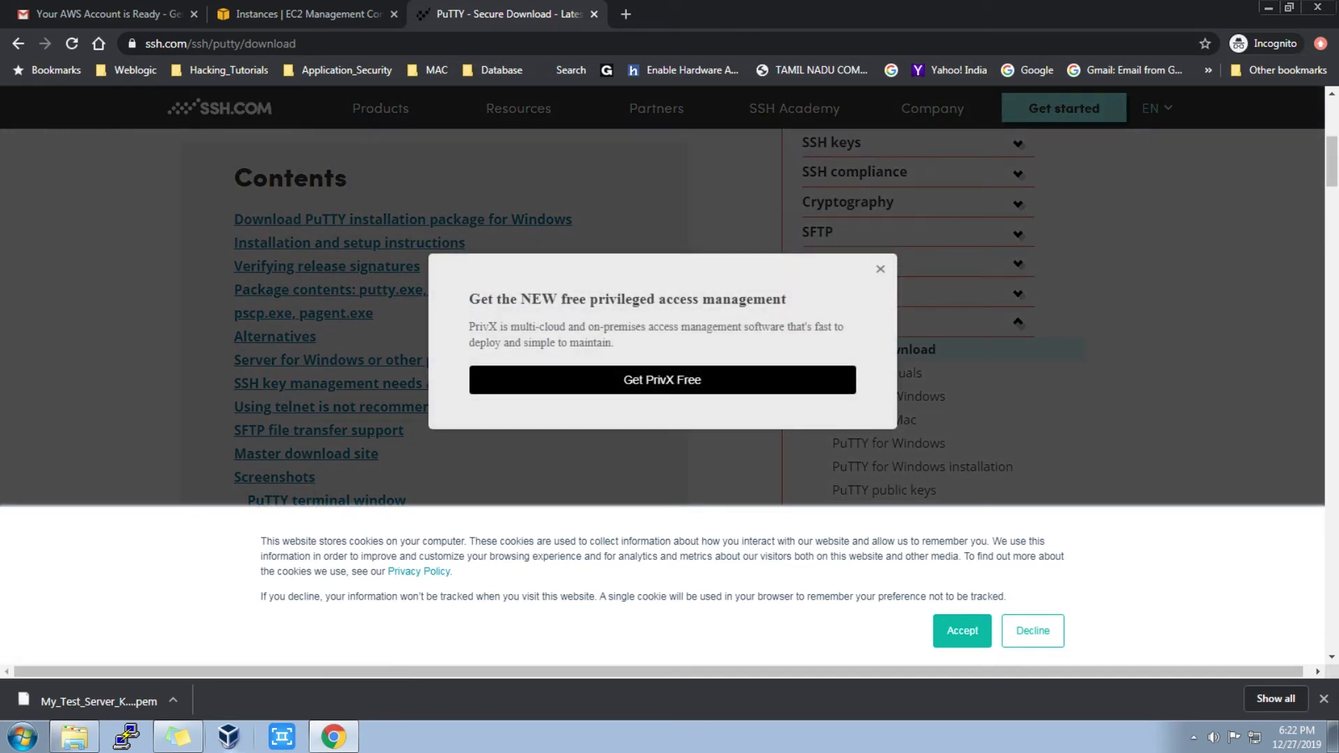
{"action": "left_click", "coordinate": [879, 269]}
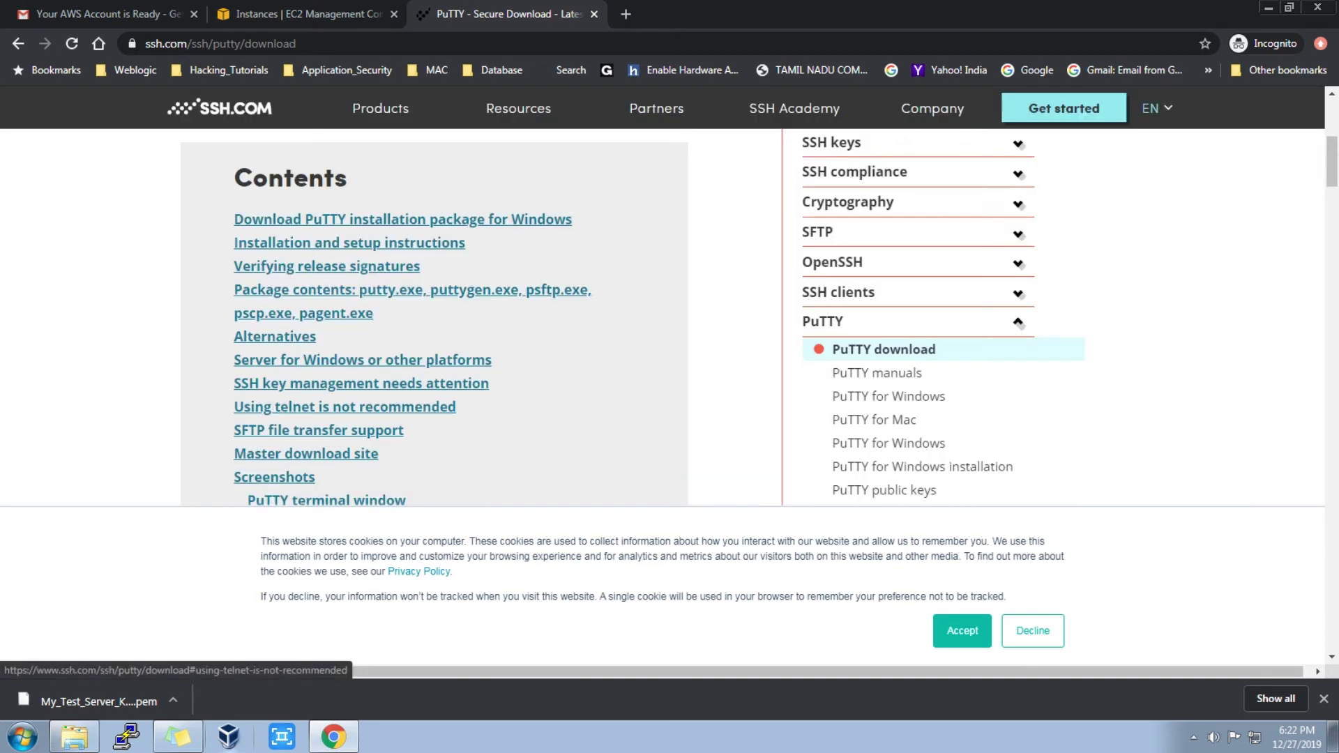
Check the linked SSH (Secure Shell) page for client software downloads and return to the PuTTY download page
{"action": "scroll", "coordinate": [402, 394], "scroll_direction": "up", "scroll_amount": 2}
{"action": "left_click", "coordinate": [335, 255]}
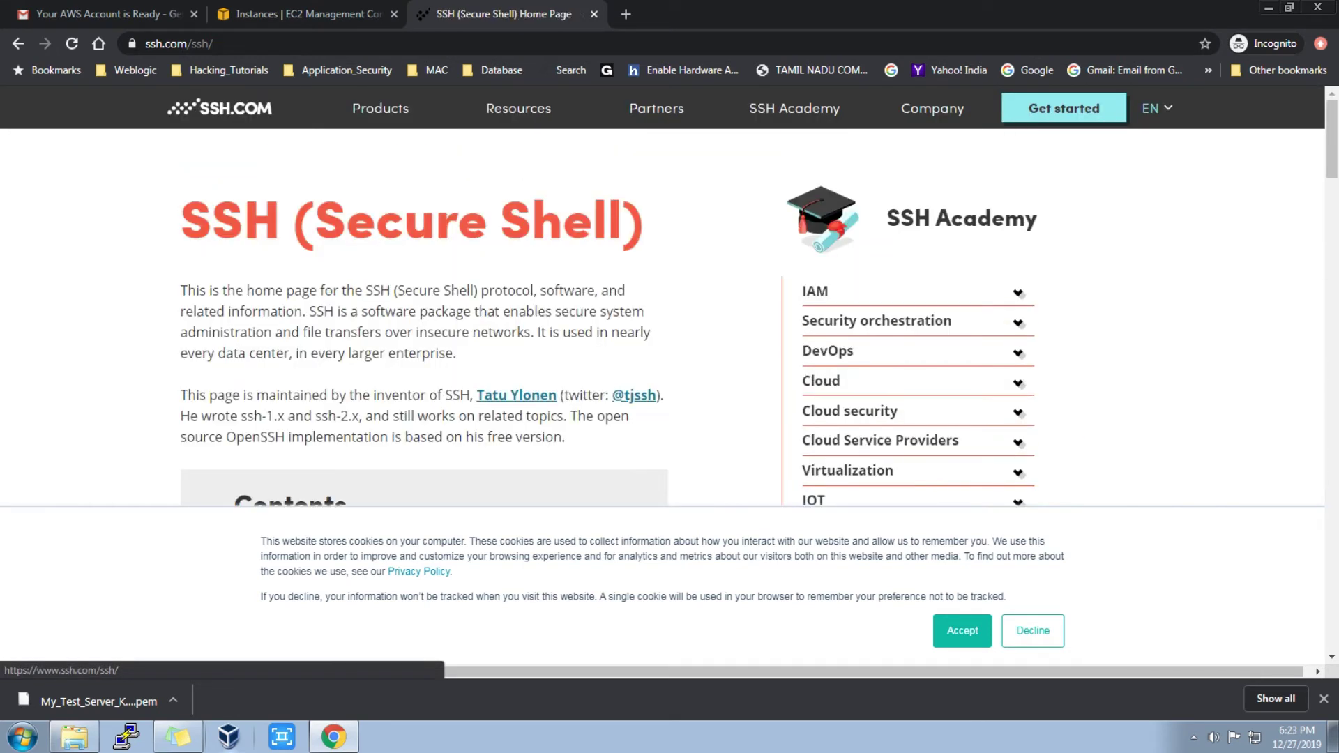
{"action": "scroll", "coordinate": [418, 314], "scroll_direction": "down", "scroll_amount": 10}
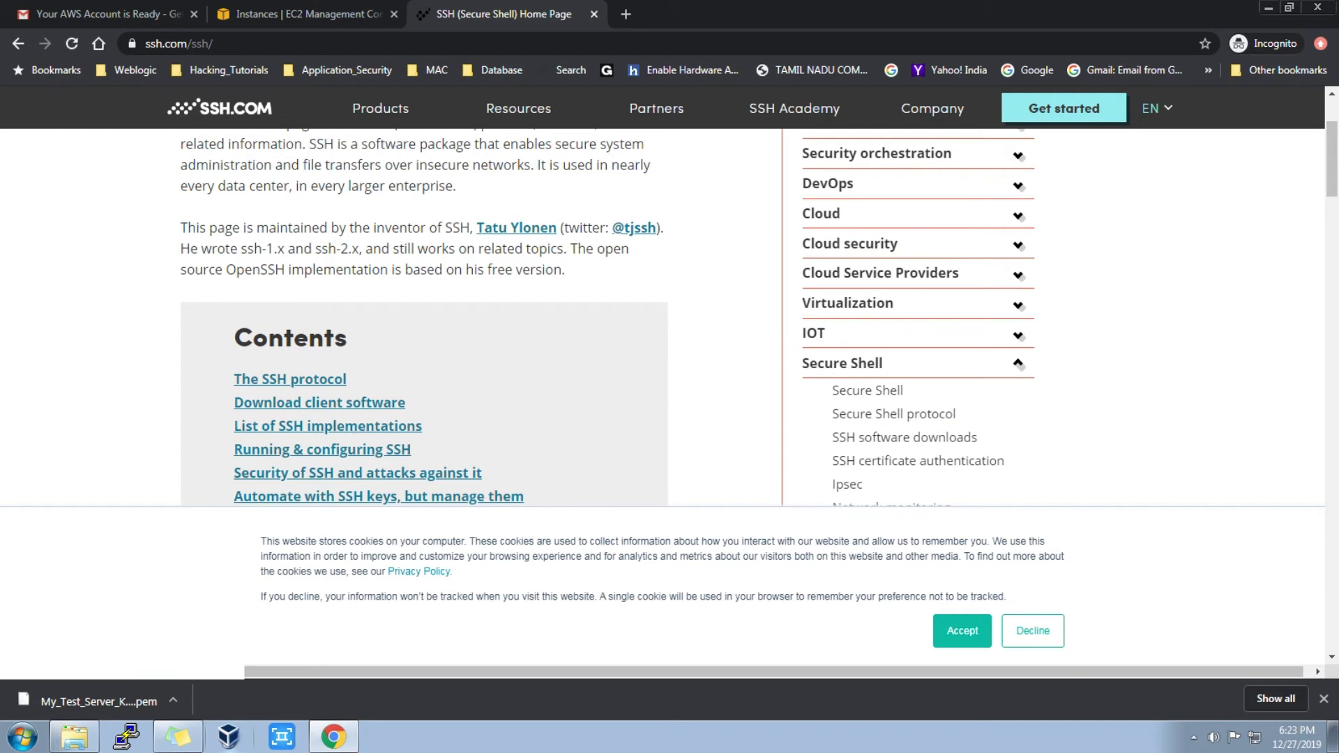
{"action": "scroll", "coordinate": [419, 313], "scroll_direction": "down", "scroll_amount": 10}
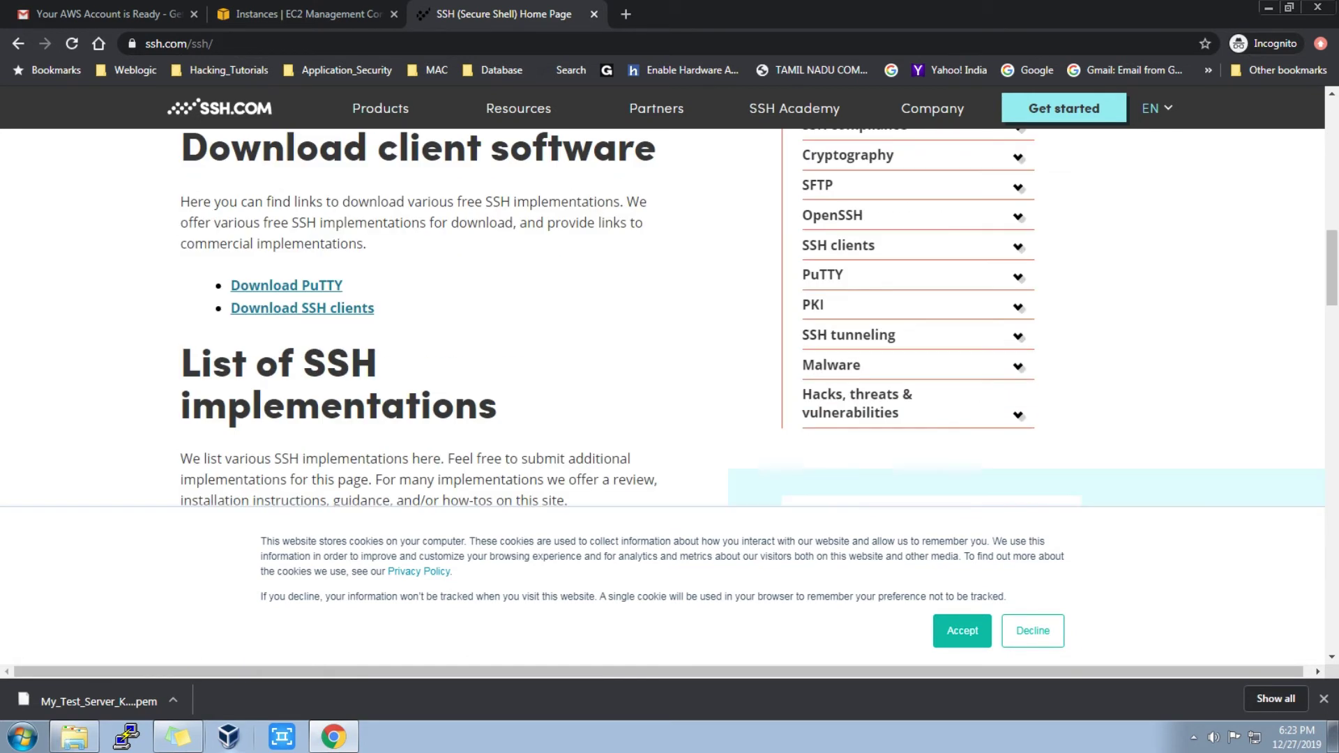
{"action": "key", "text": "alt+Left"}
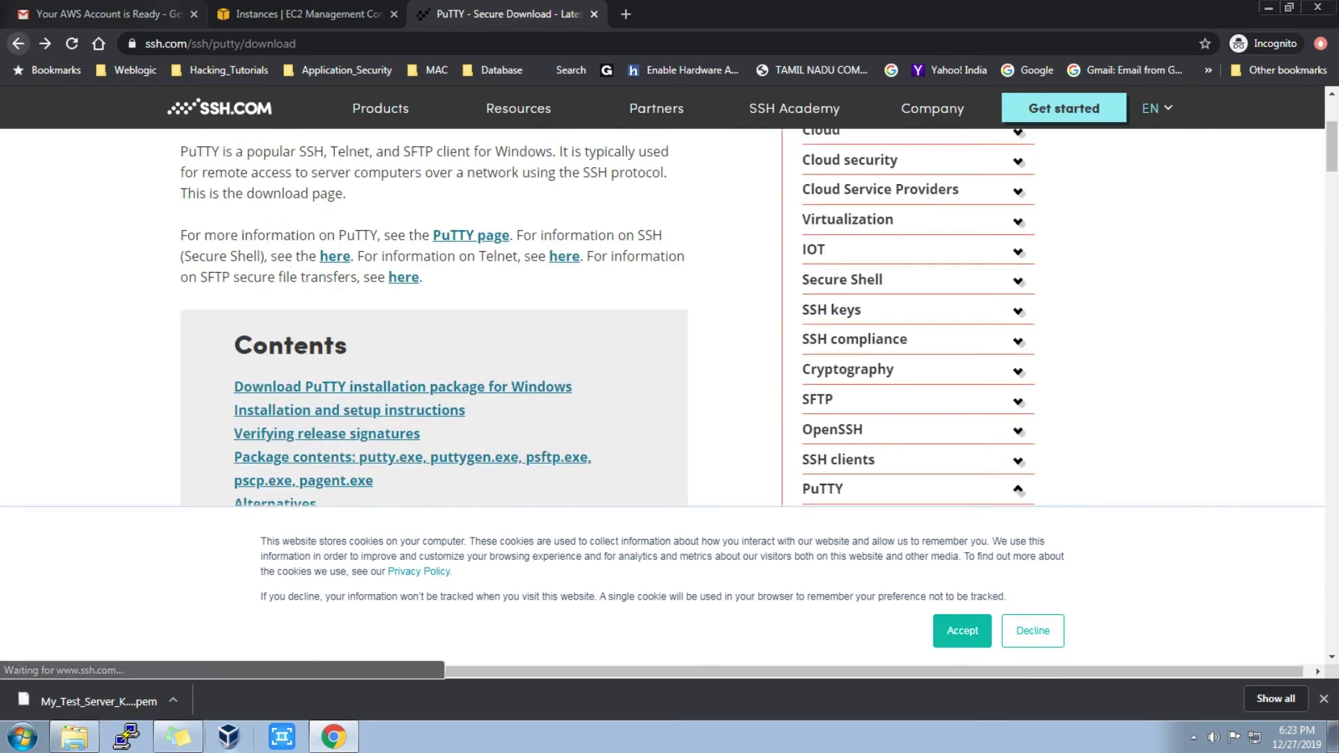
Check the linked Telnet page from the PuTTY download page and return to the download page
{"action": "scroll", "coordinate": [432, 316], "scroll_direction": "up", "scroll_amount": 1}
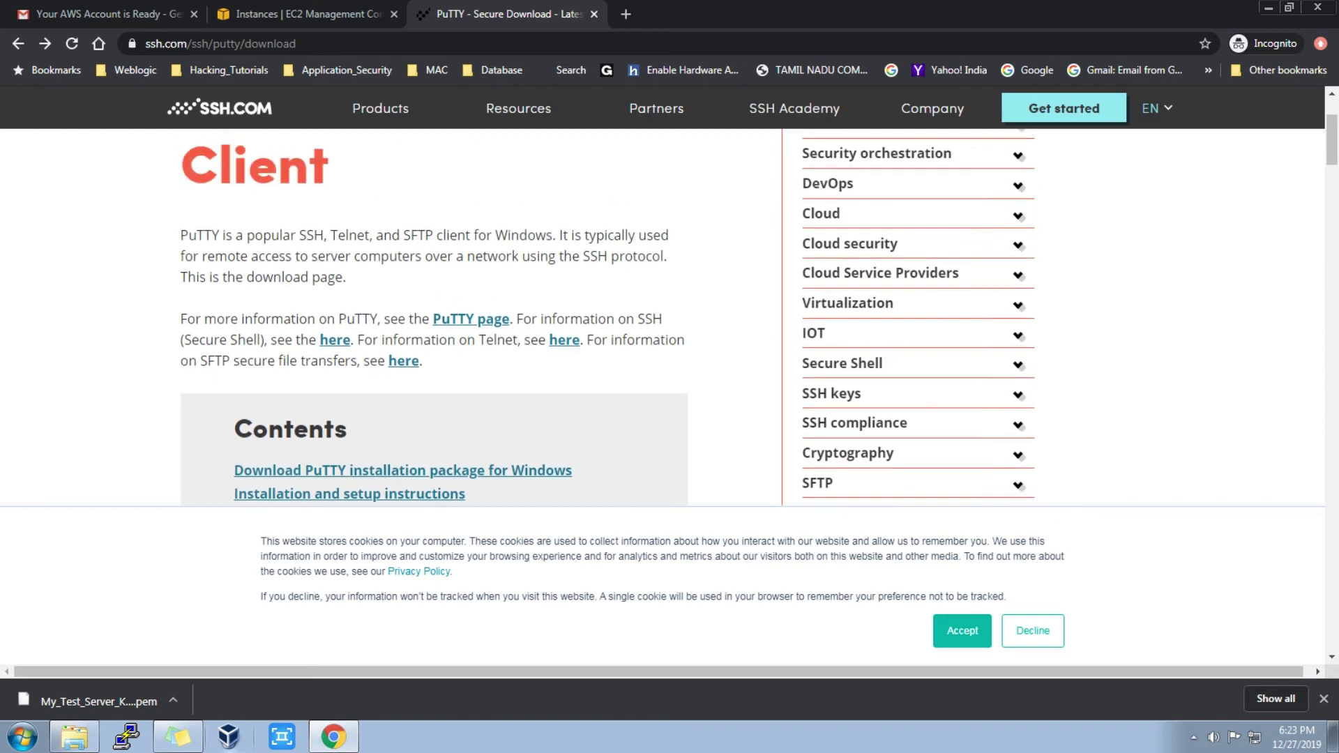
{"action": "left_click", "coordinate": [564, 340]}
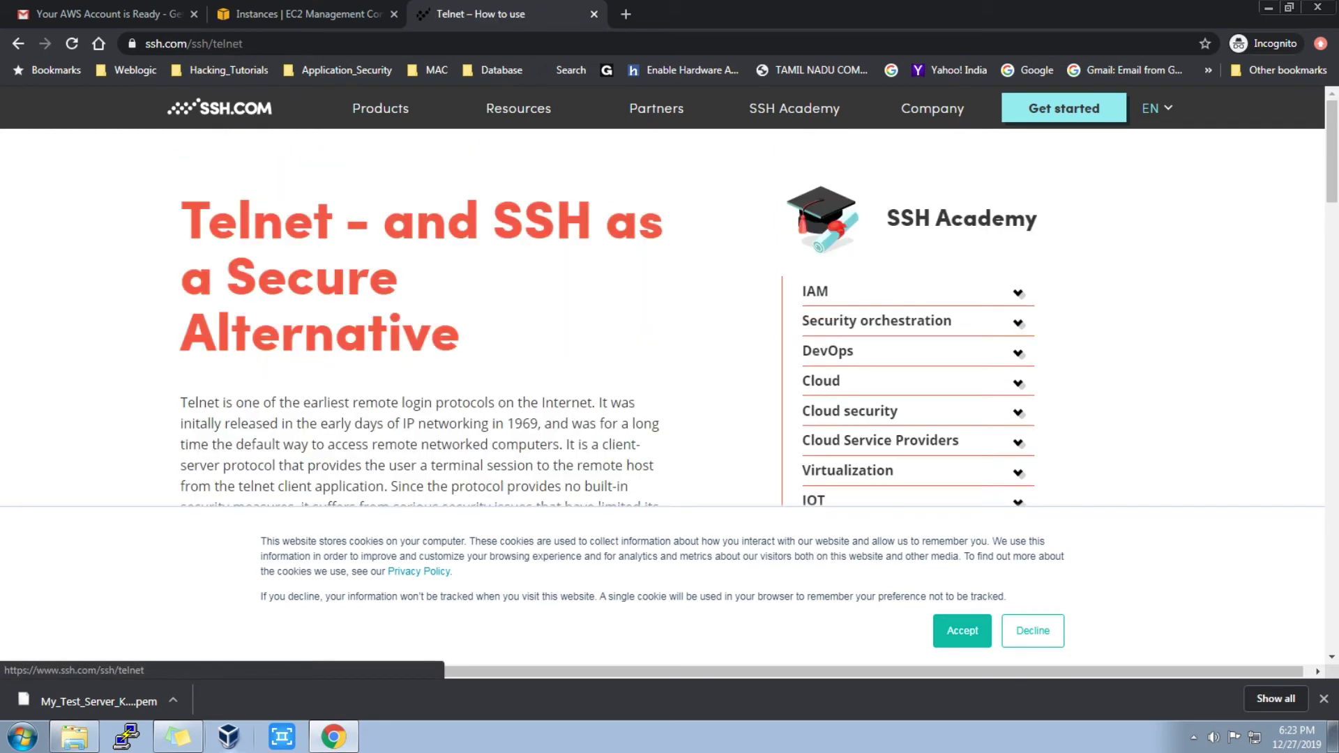
{"action": "left_click", "coordinate": [18, 43]}
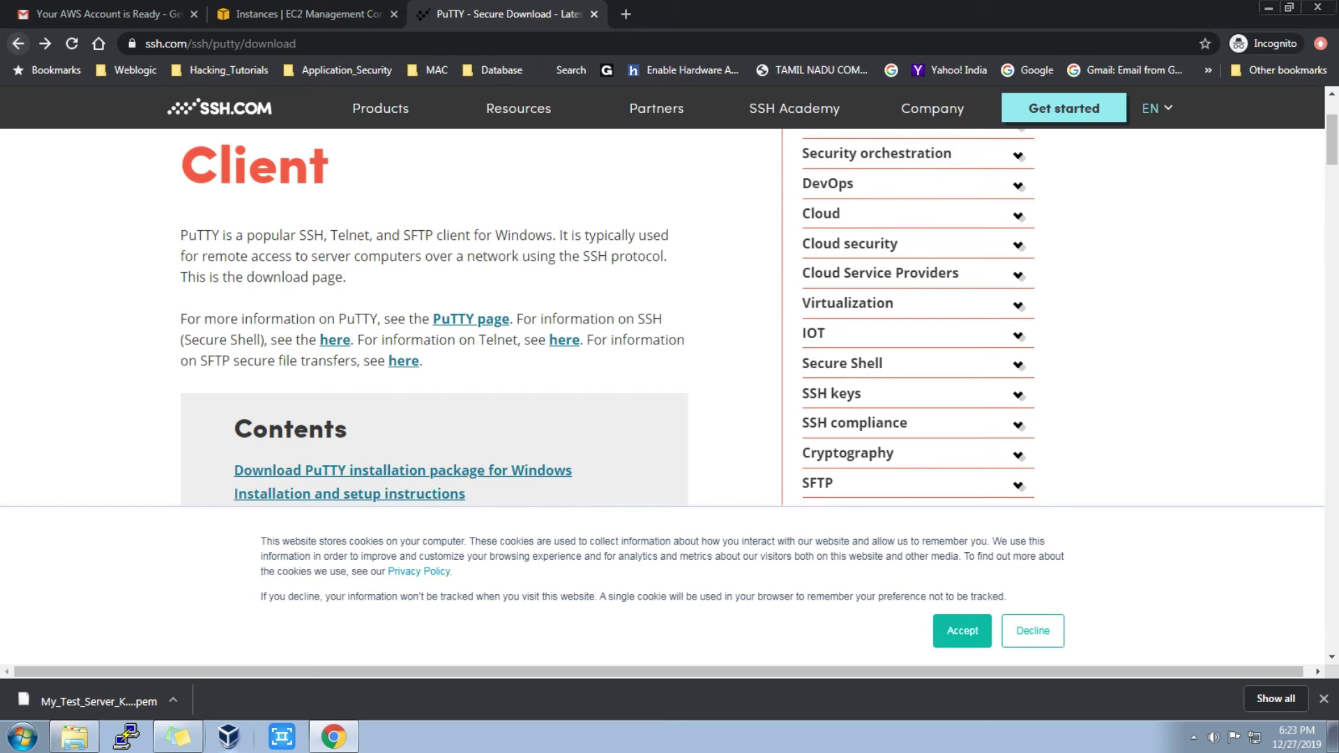
Look through ssh.com's PuTTY page and its public key authentication article down to the end, accepting the site's cookies
{"action": "left_click", "coordinate": [472, 316]}
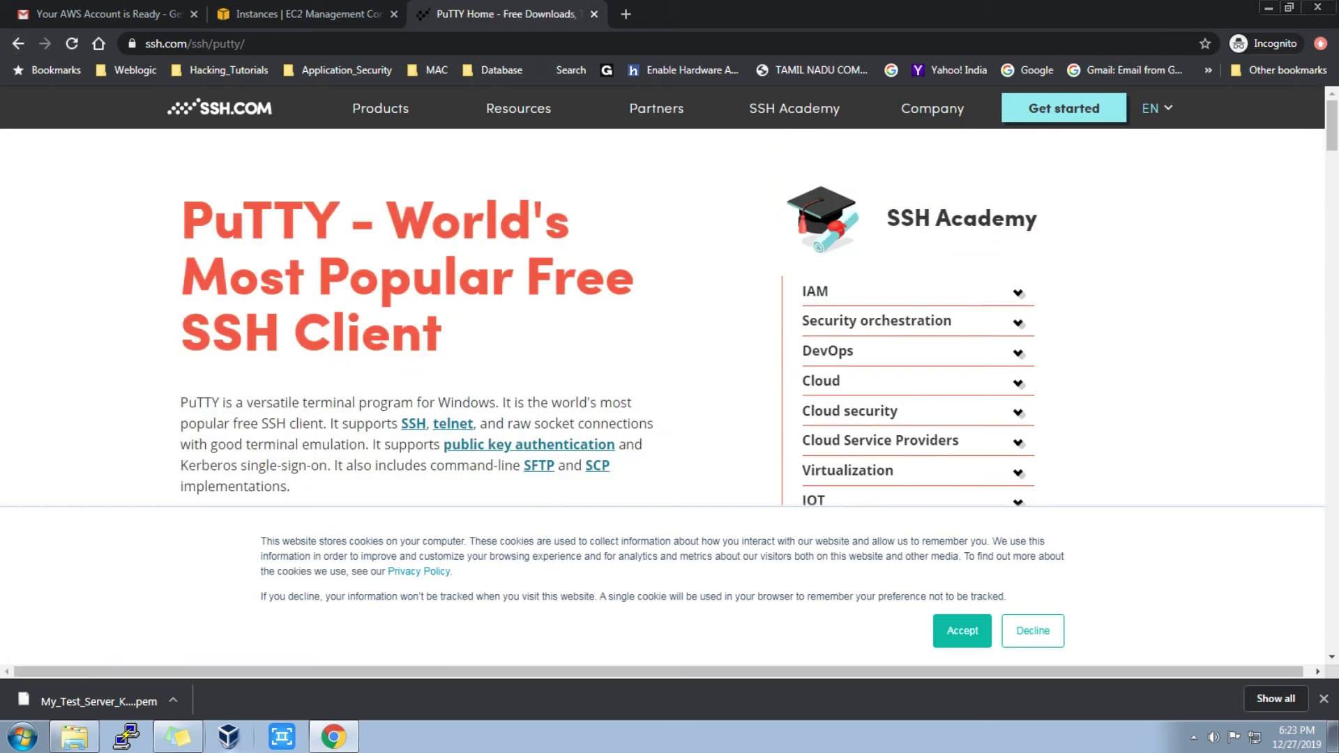
{"action": "left_click", "coordinate": [529, 444]}
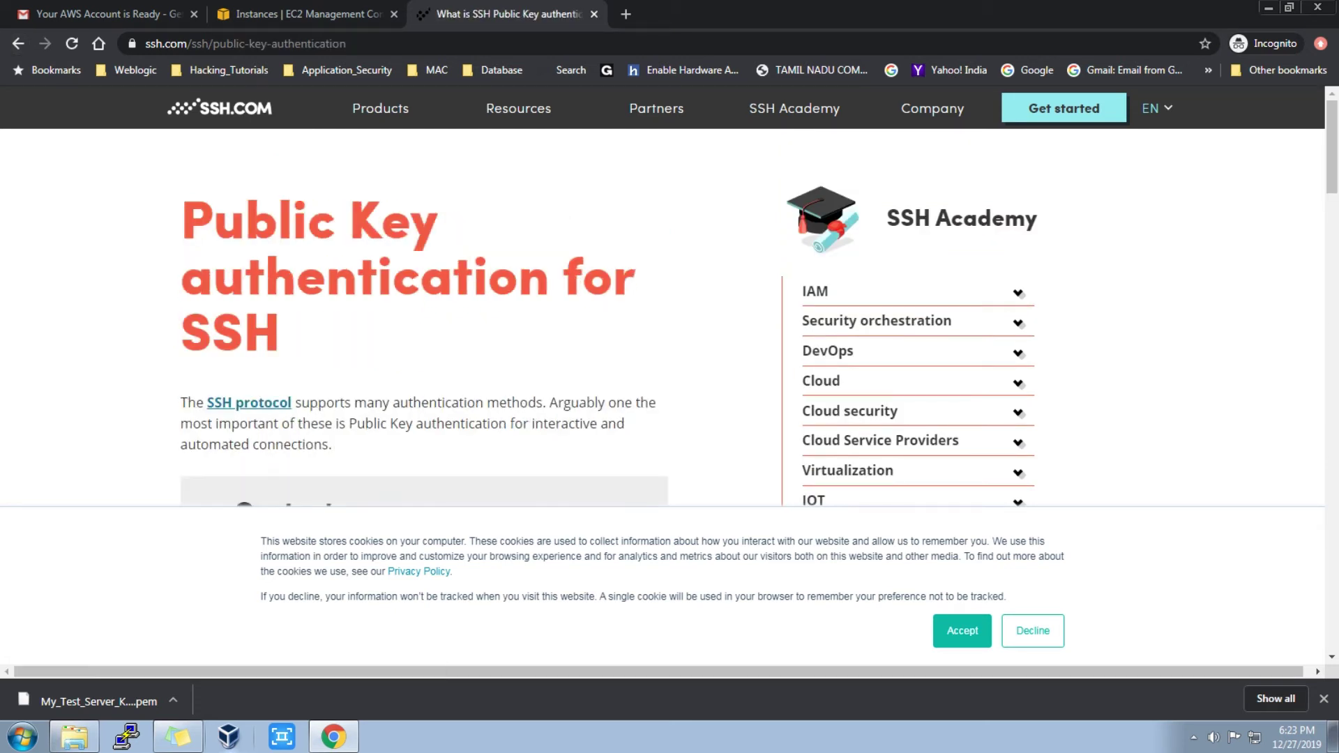
{"action": "scroll", "coordinate": [529, 444], "scroll_direction": "down", "scroll_amount": 4}
{"action": "scroll", "coordinate": [528, 316], "scroll_direction": "down", "scroll_amount": 15}
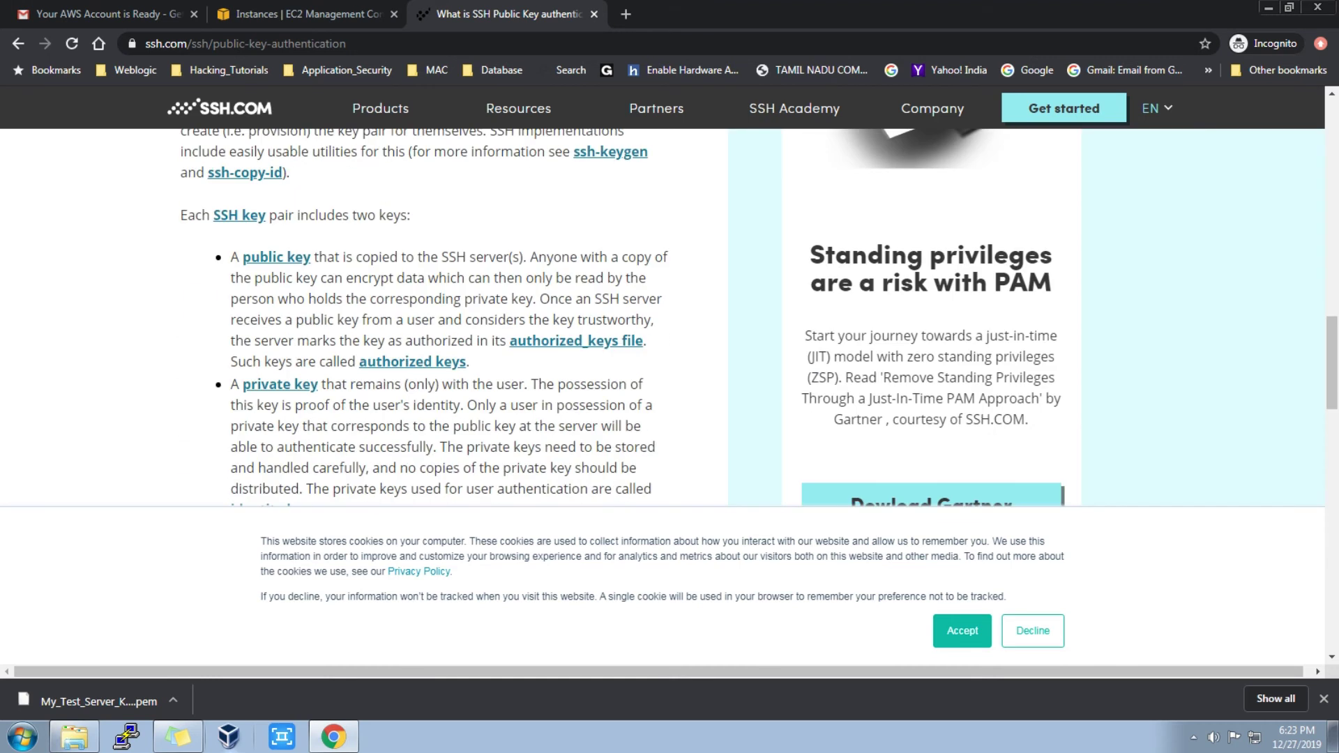
{"action": "scroll", "coordinate": [663, 317], "scroll_direction": "down", "scroll_amount": 15}
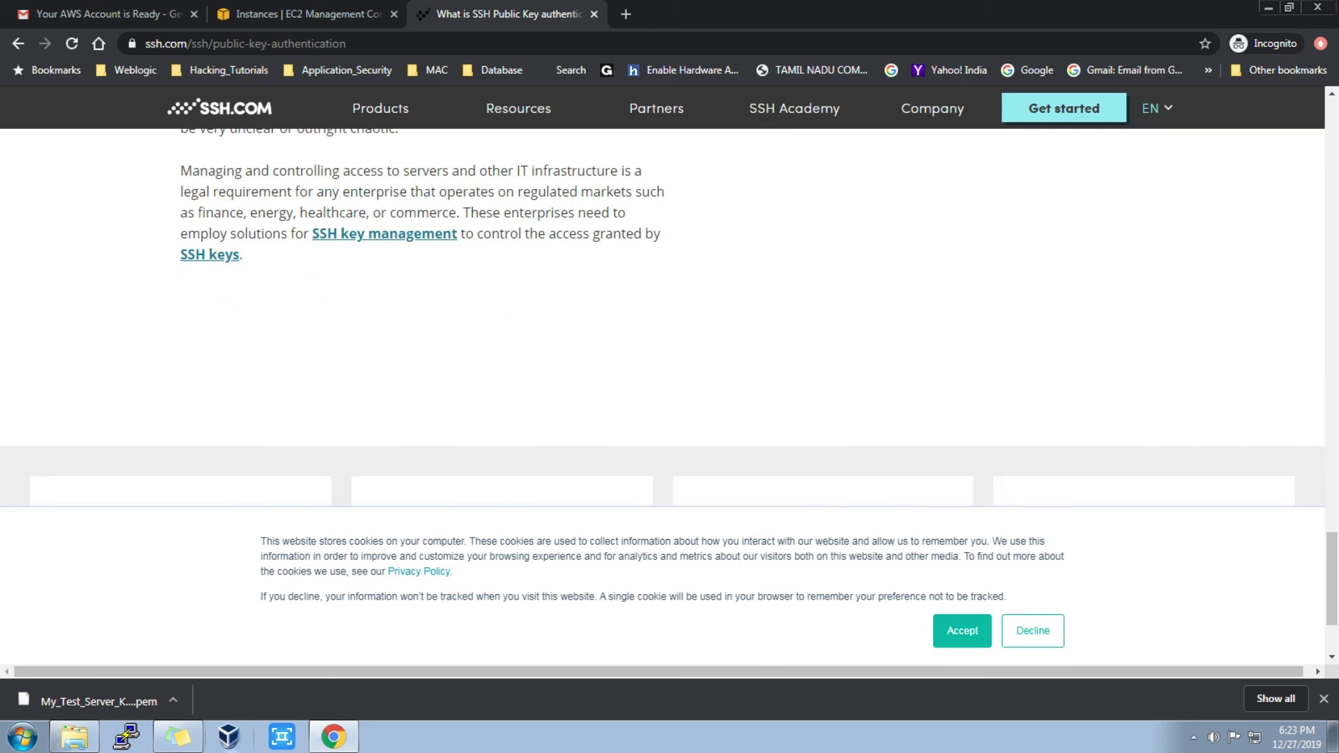
{"action": "left_click", "coordinate": [961, 630]}
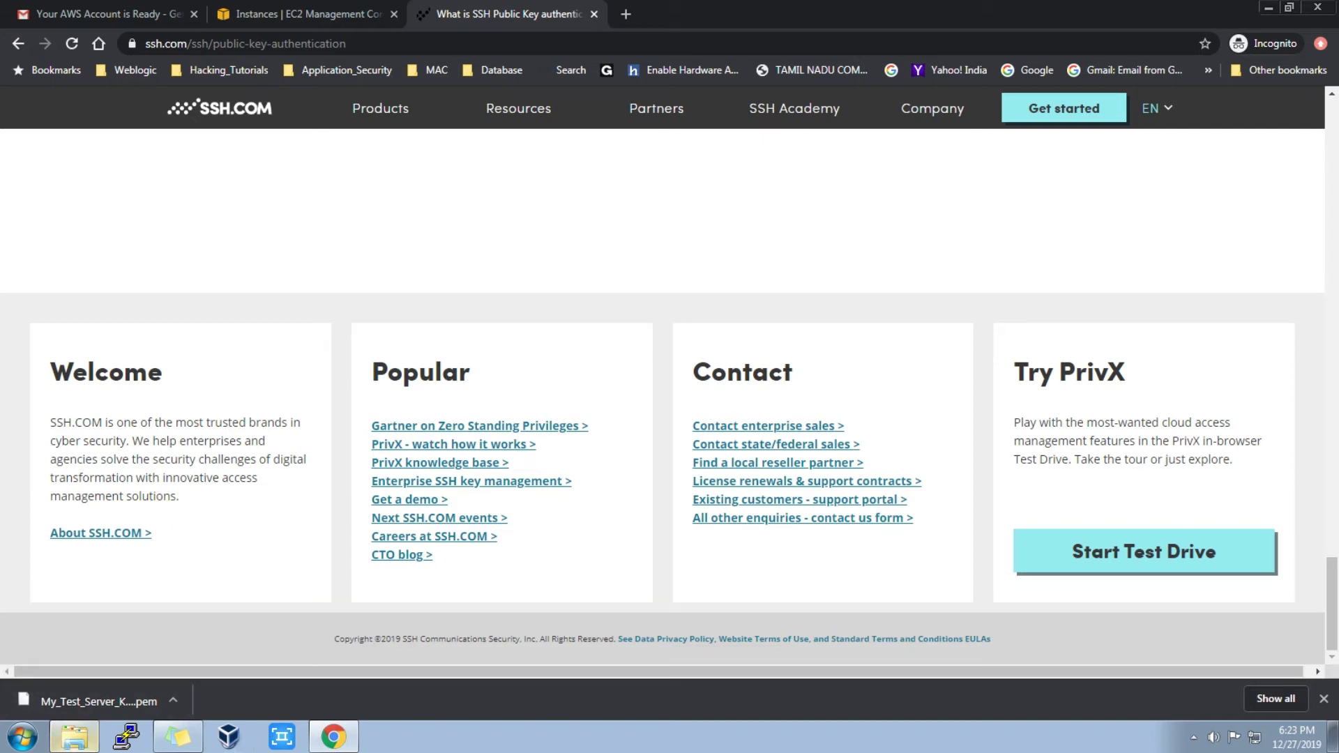
Switch to Windows Explorer and run puttygen from the Downloads\Putty folder, allowing it past the security warning
{"action": "left_click", "coordinate": [74, 736]}
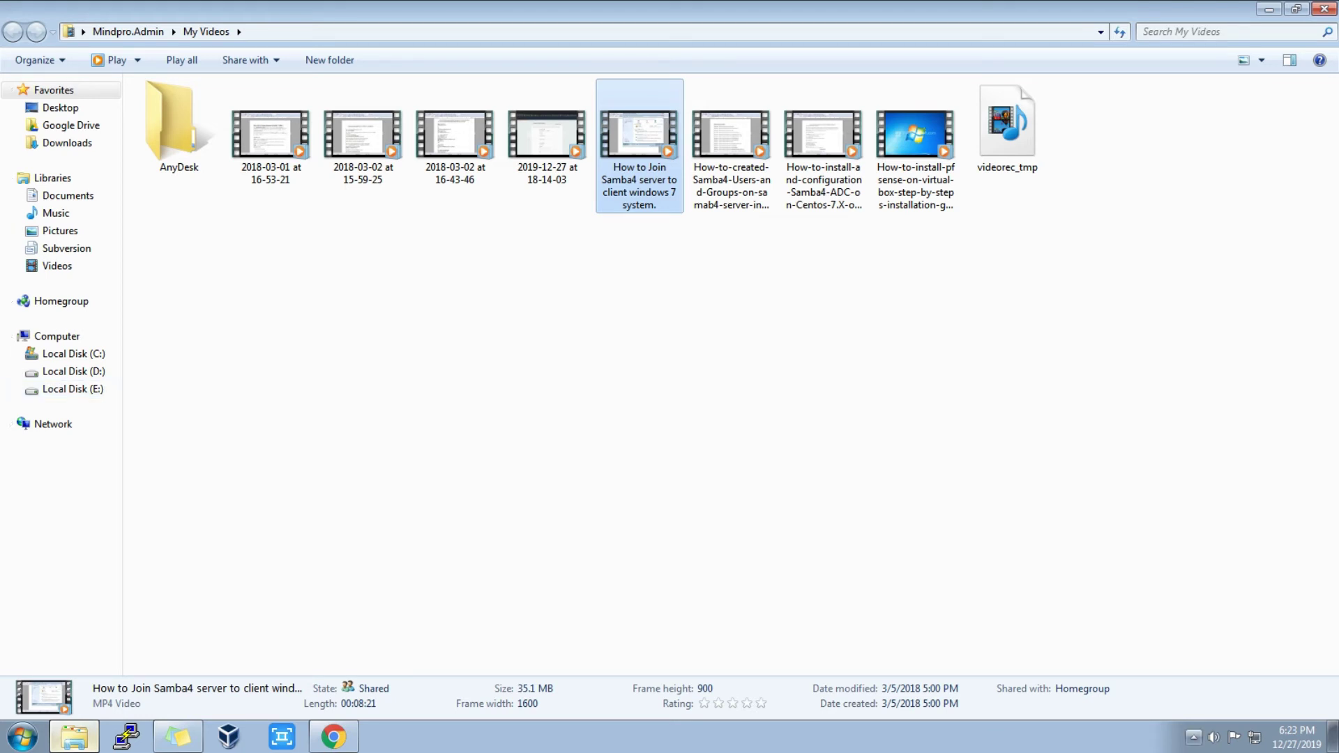
{"action": "left_click", "coordinate": [1193, 737]}
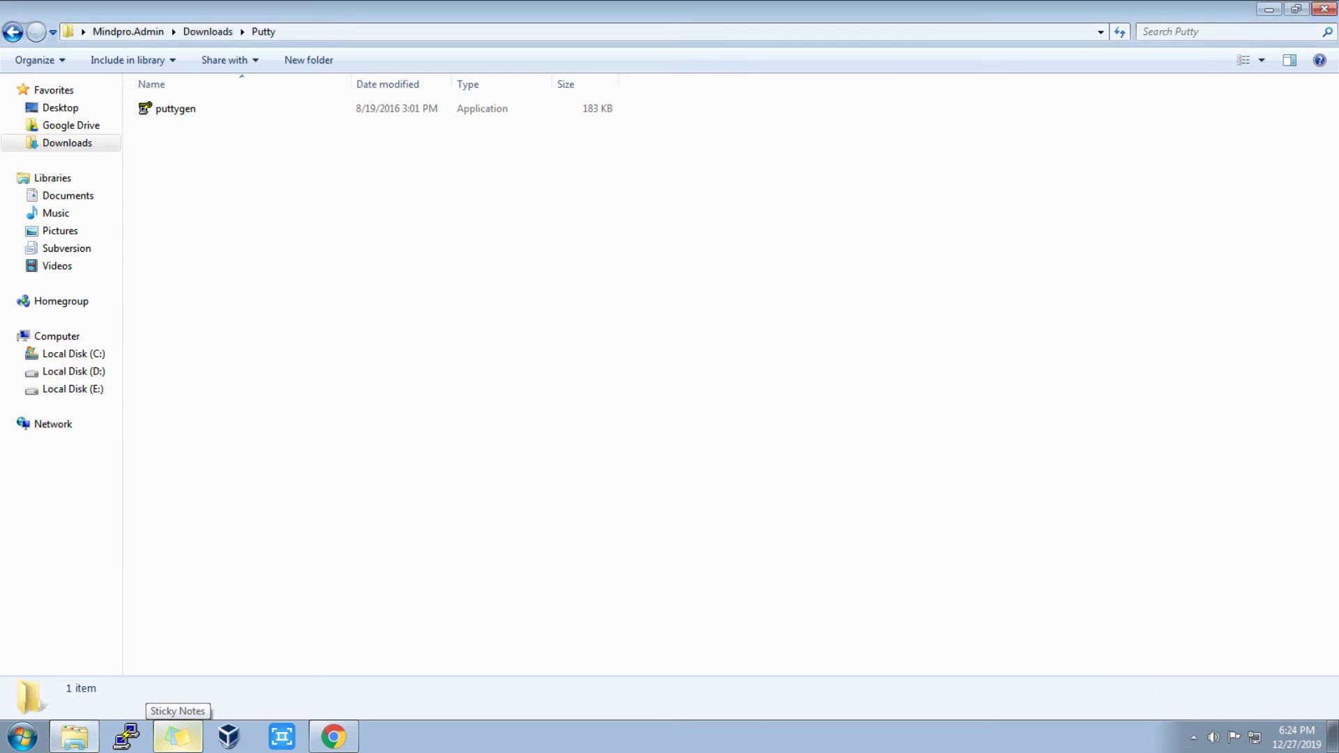
{"action": "double_click", "coordinate": [175, 108]}
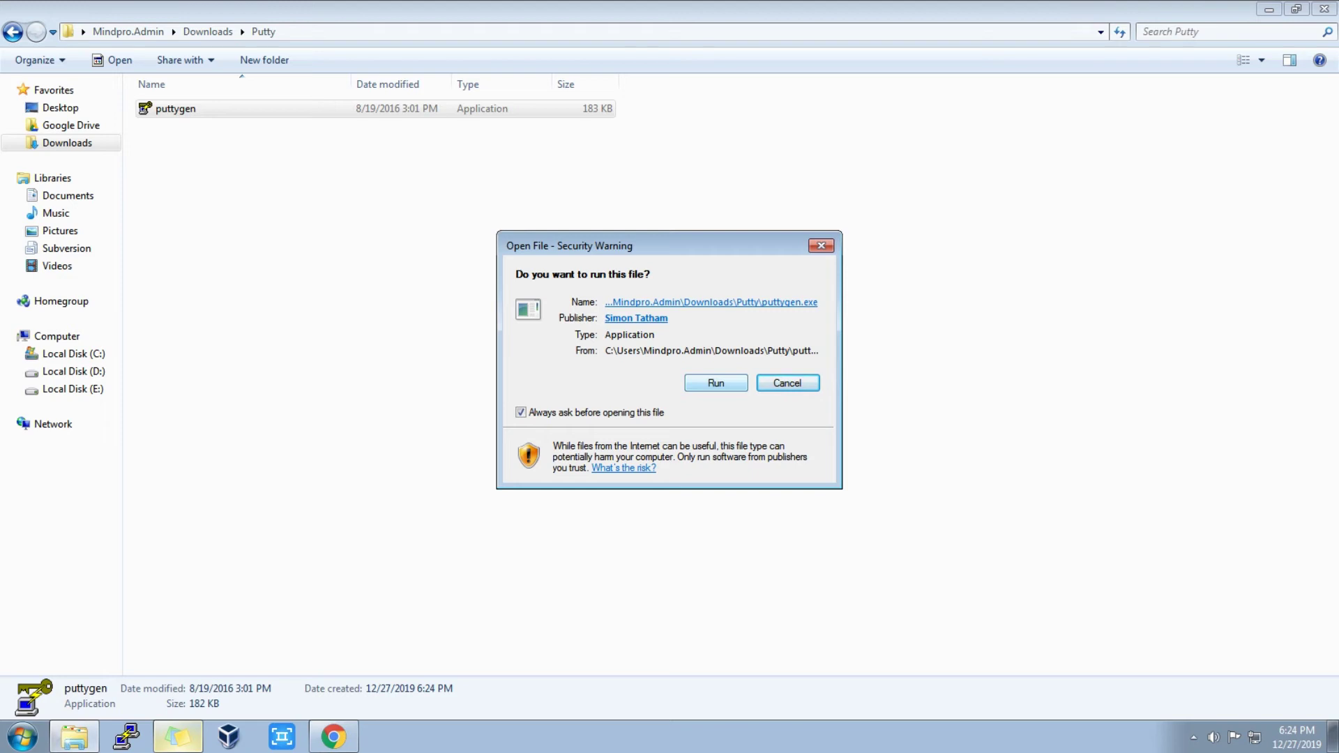
{"action": "key", "text": "Return"}
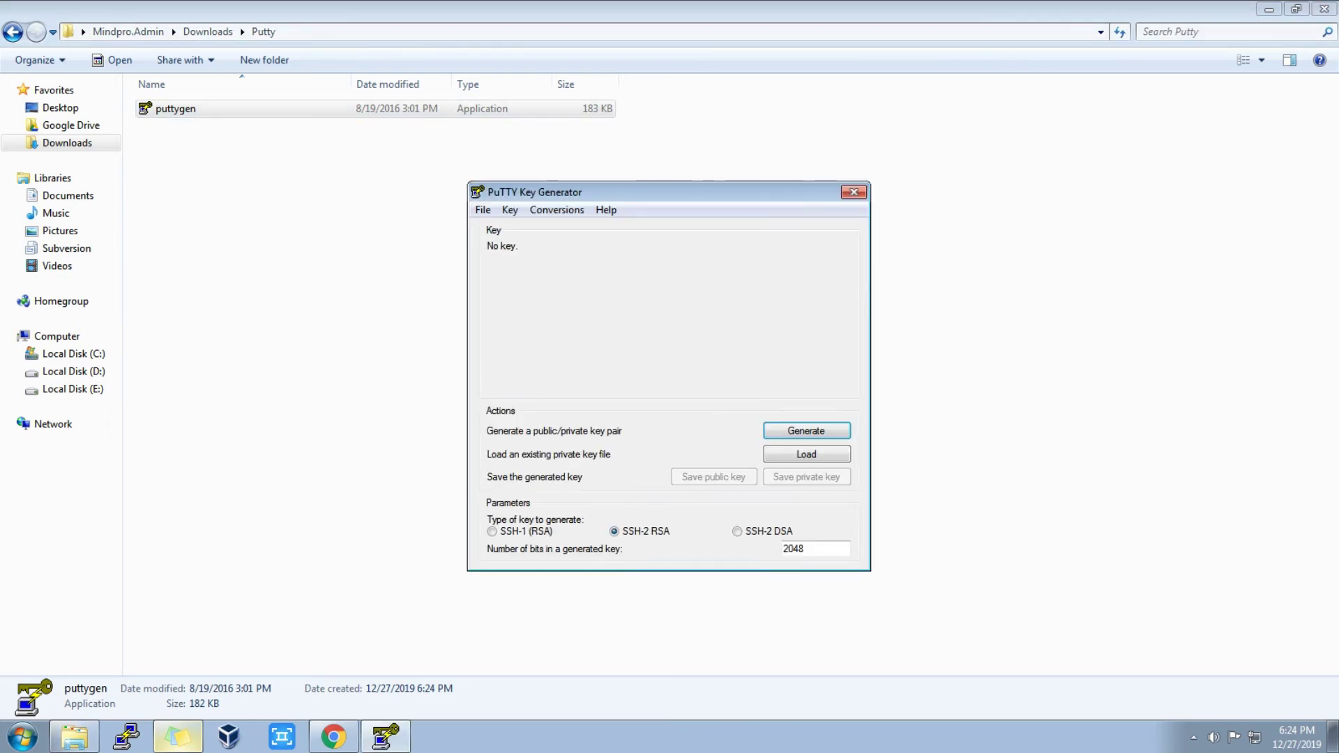
Locate the downloaded My_Test_Server_Key.pem through Chrome's downloads list and copy it into the Downloads\Putty folder
{"action": "left_click", "coordinate": [333, 736]}
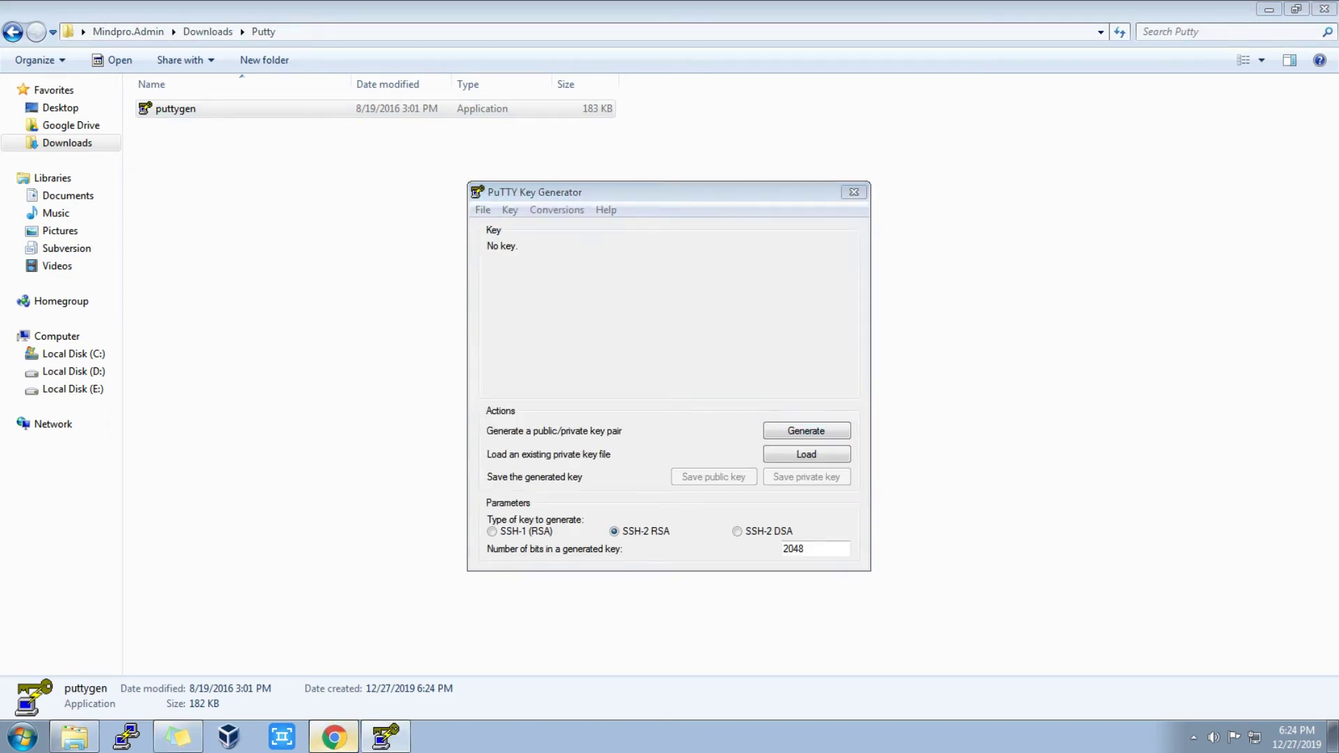
{"action": "key", "text": "ctrl+j"}
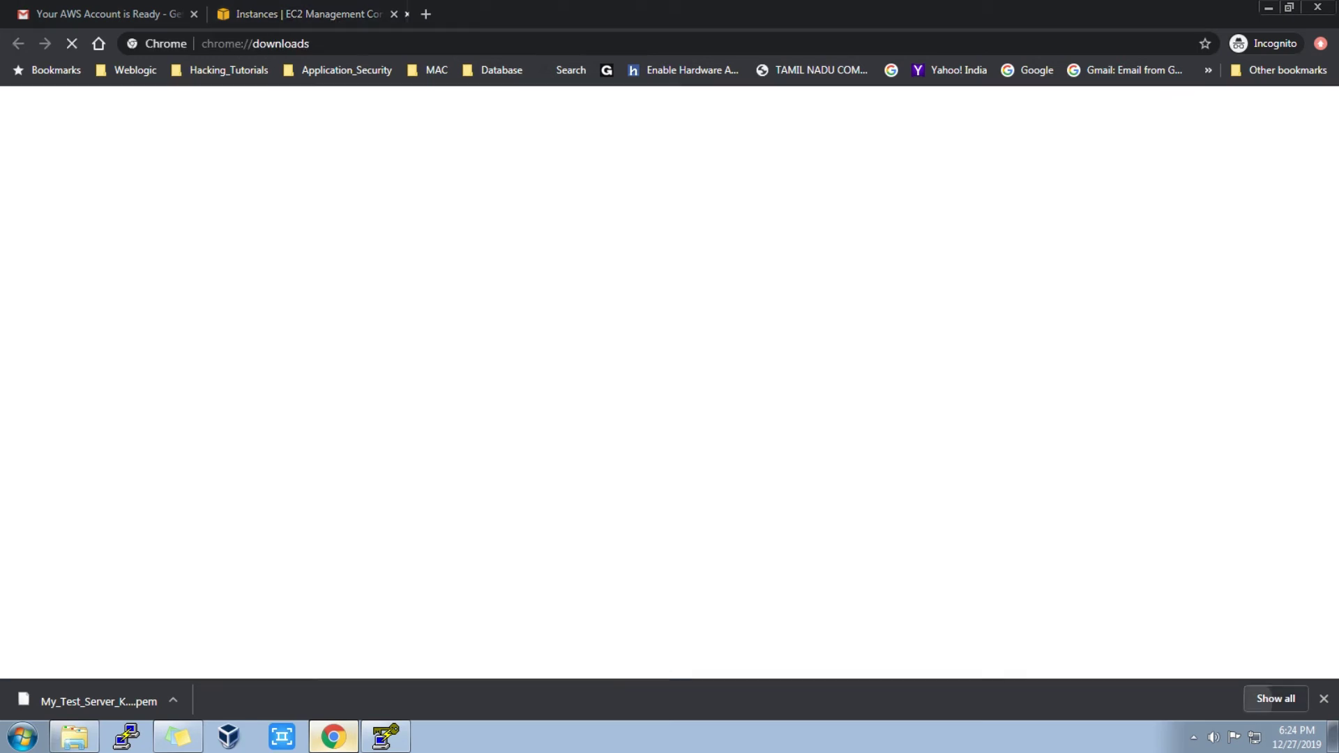
{"action": "left_click", "coordinate": [506, 268]}
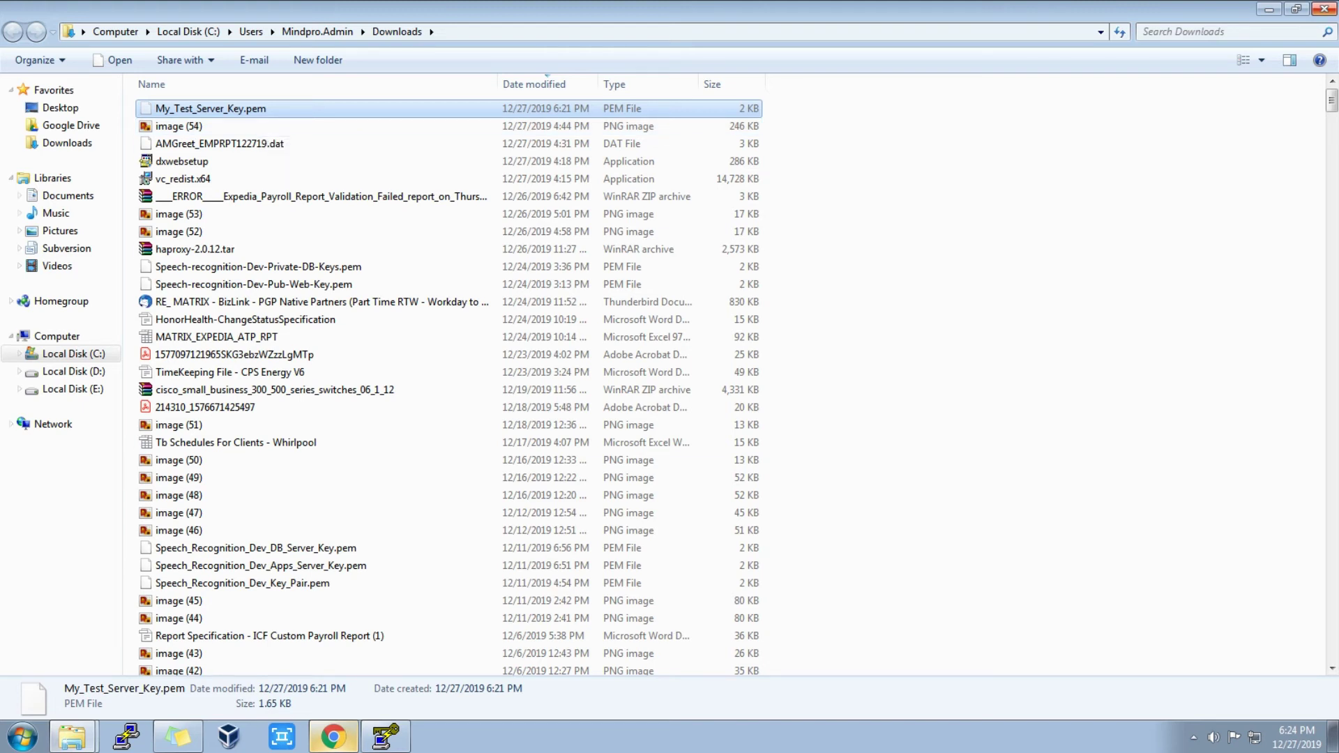
{"action": "key", "text": "alt+Tab"}
{"action": "key", "text": "alt+Tab"}
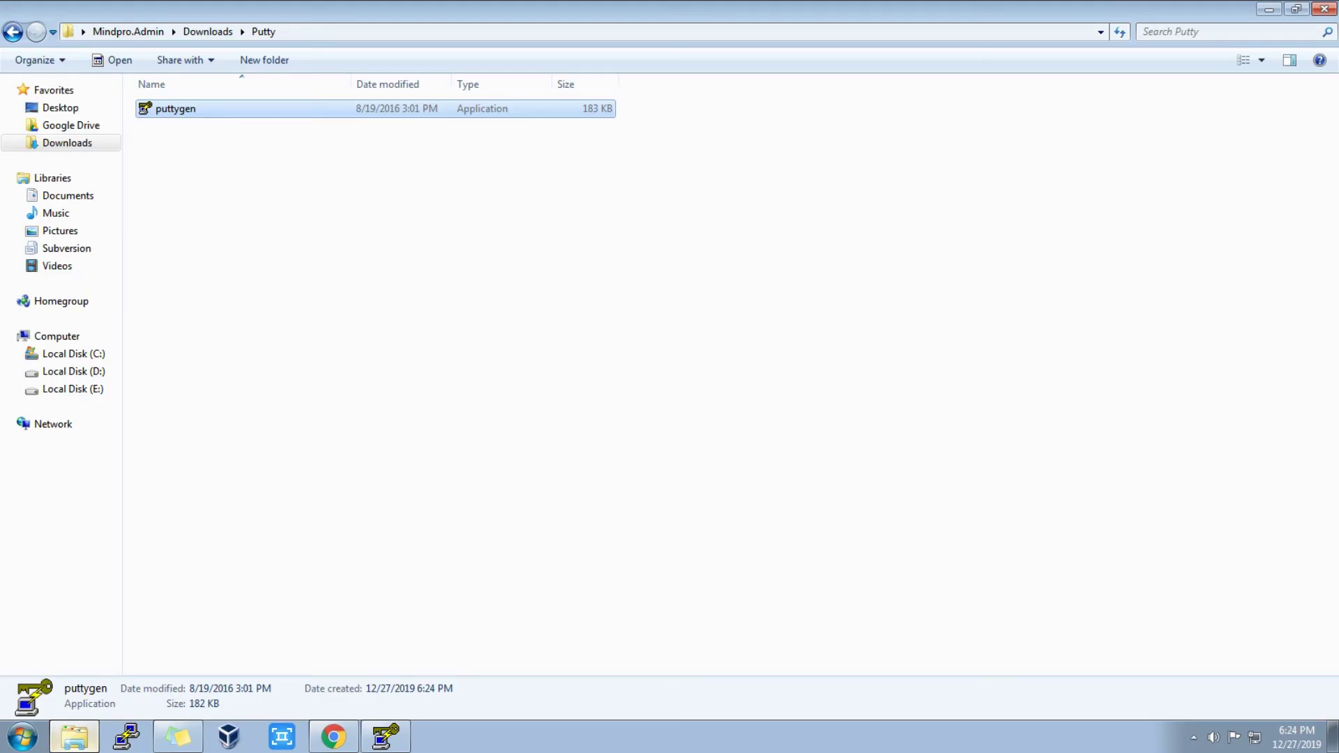
{"action": "key", "text": "ctrl+v"}
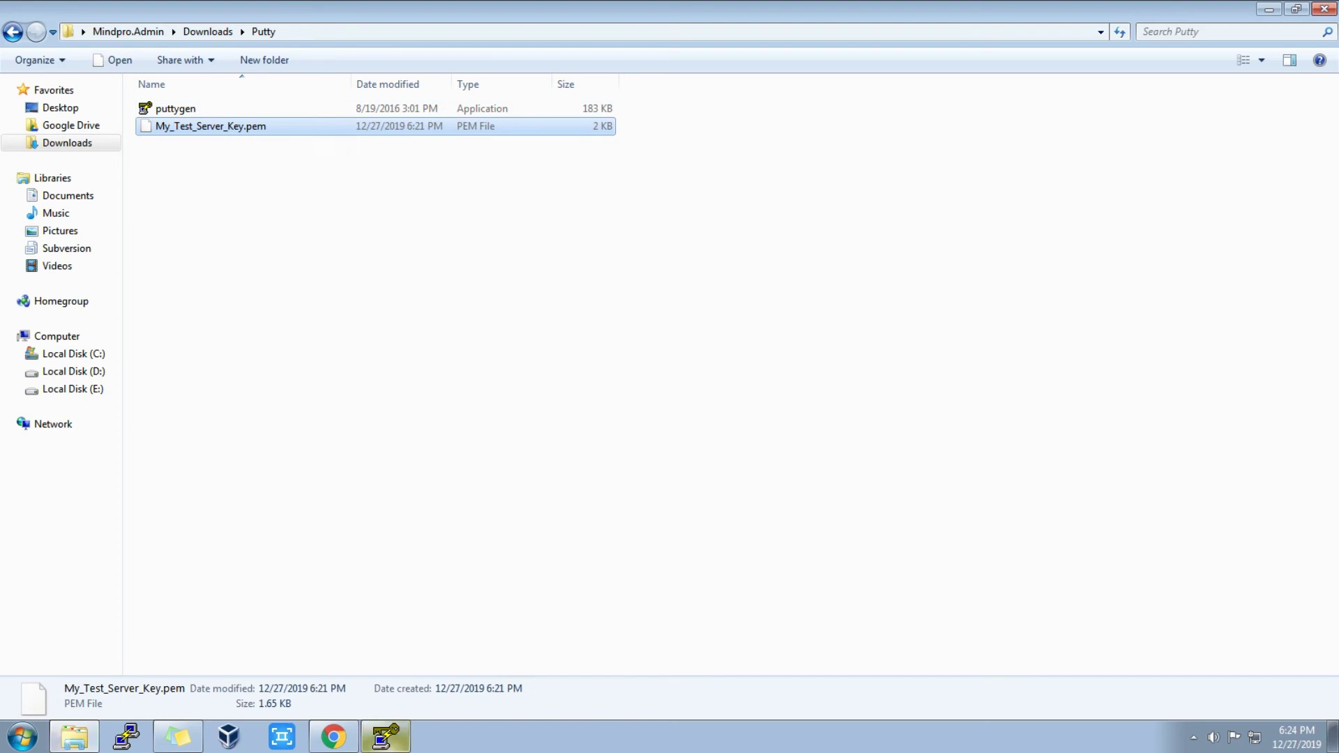
Load My_Test_Server_Key.pem from the Downloads\Putty folder into PuTTY Key Generator, listing all file types, and acknowledge the import notice
{"action": "left_click", "coordinate": [805, 454]}
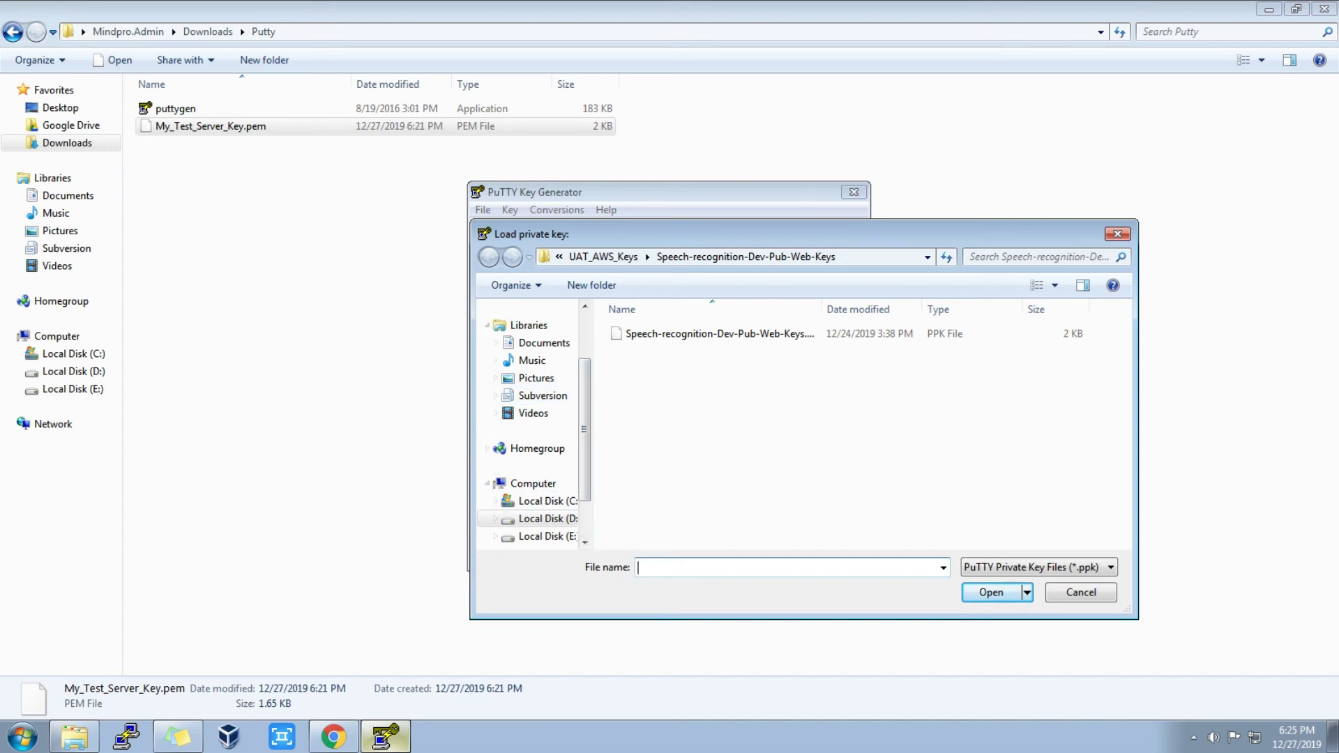
{"action": "left_click_drag", "start_coordinate": [584, 390], "coordinate": [585, 345]}
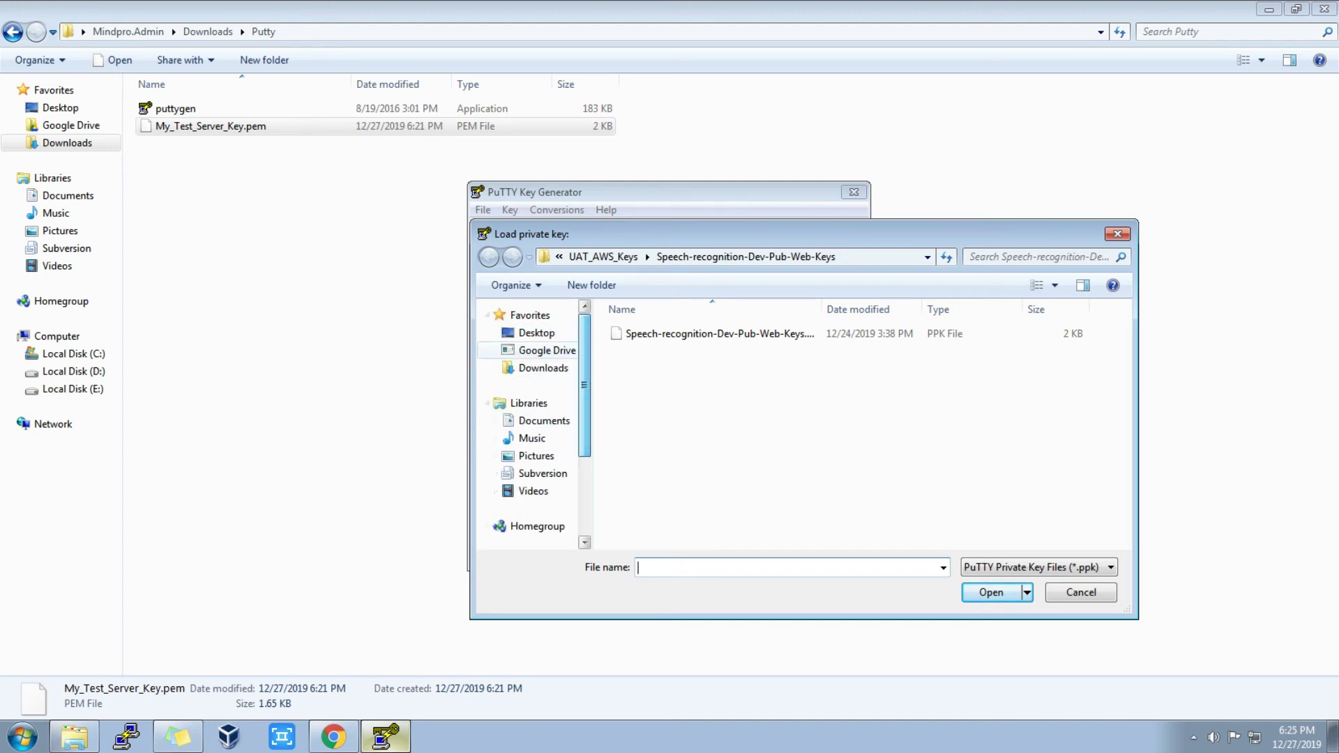
{"action": "left_click", "coordinate": [543, 368]}
{"action": "left_click", "coordinate": [703, 351]}
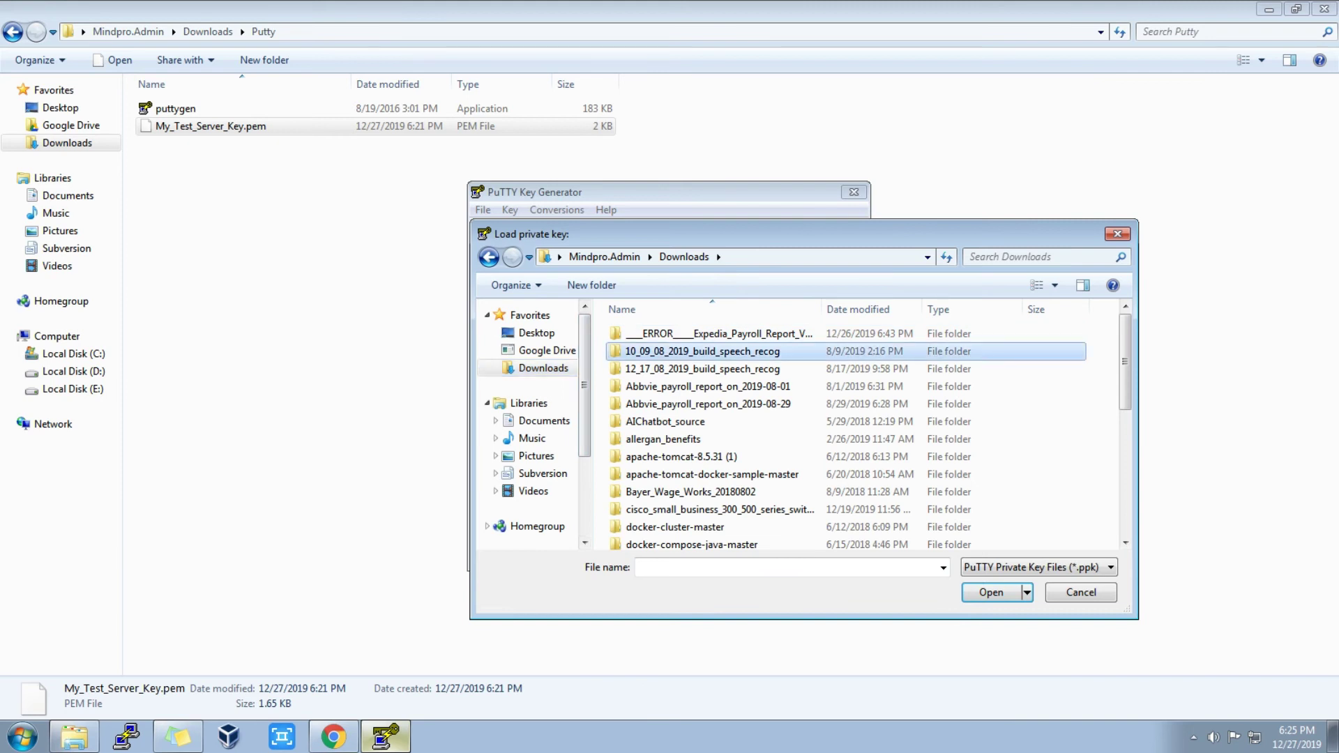
{"action": "key", "text": "p"}
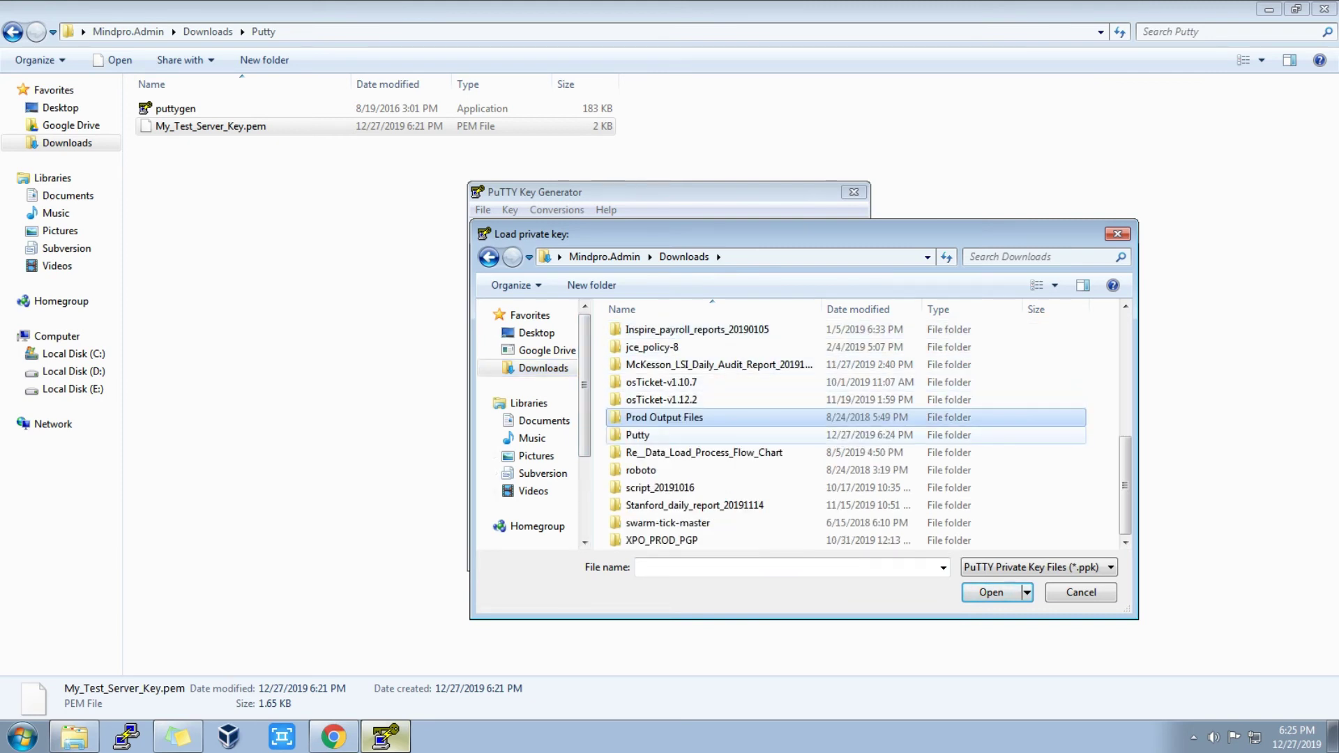
{"action": "double_click", "coordinate": [729, 435]}
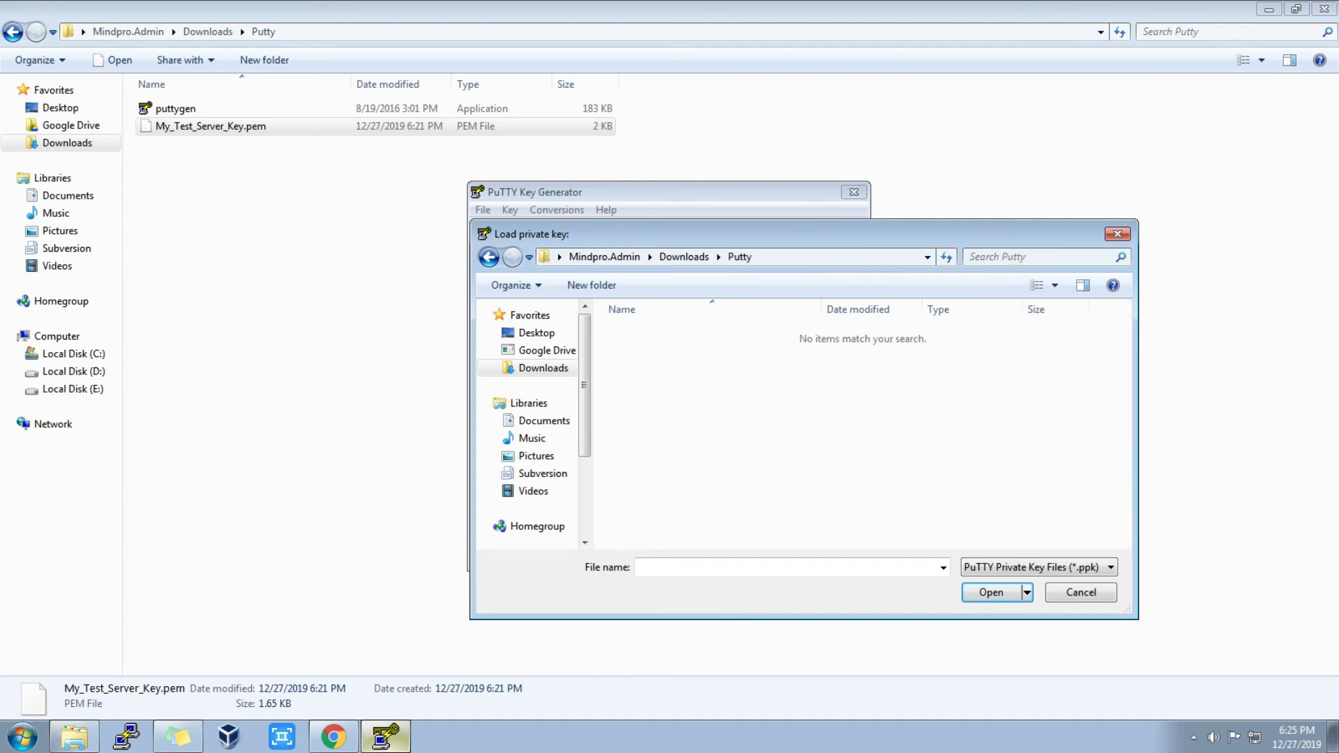
{"action": "left_click", "coordinate": [1039, 567]}
{"action": "left_click", "coordinate": [998, 590]}
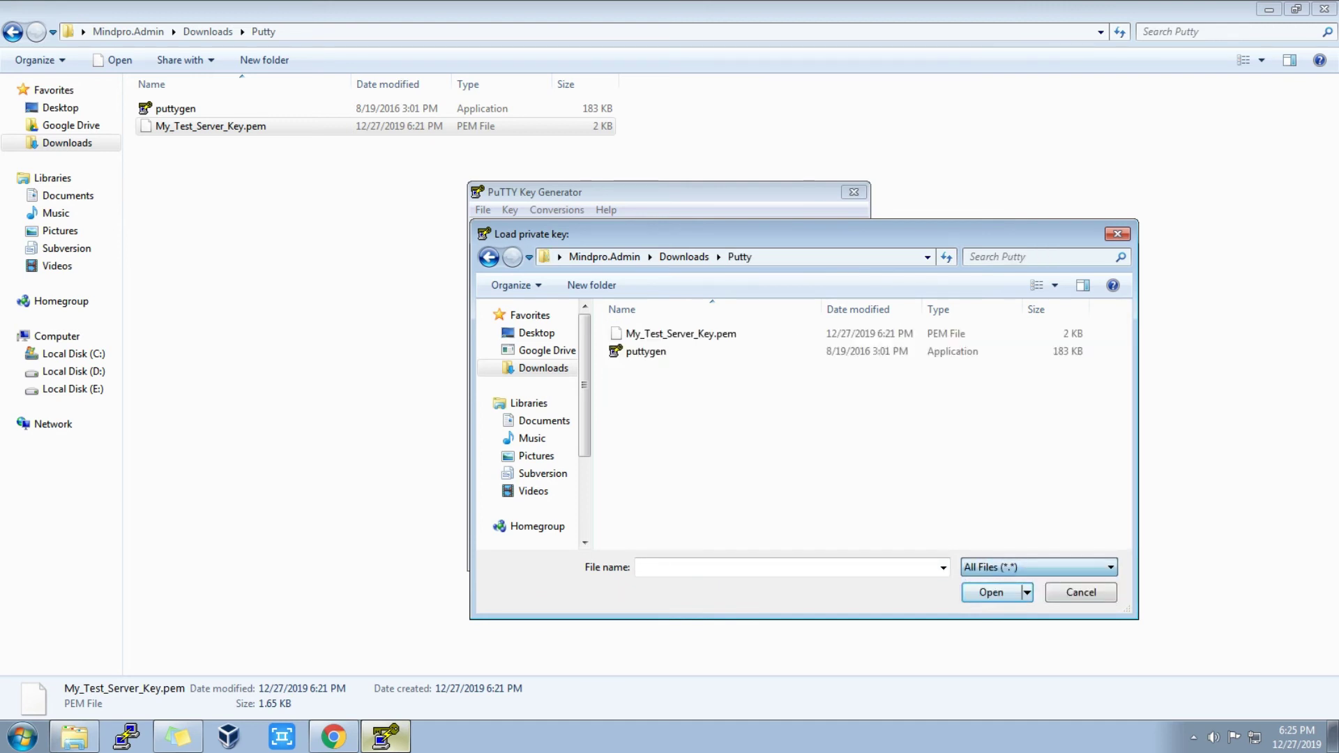
{"action": "left_click", "coordinate": [680, 333]}
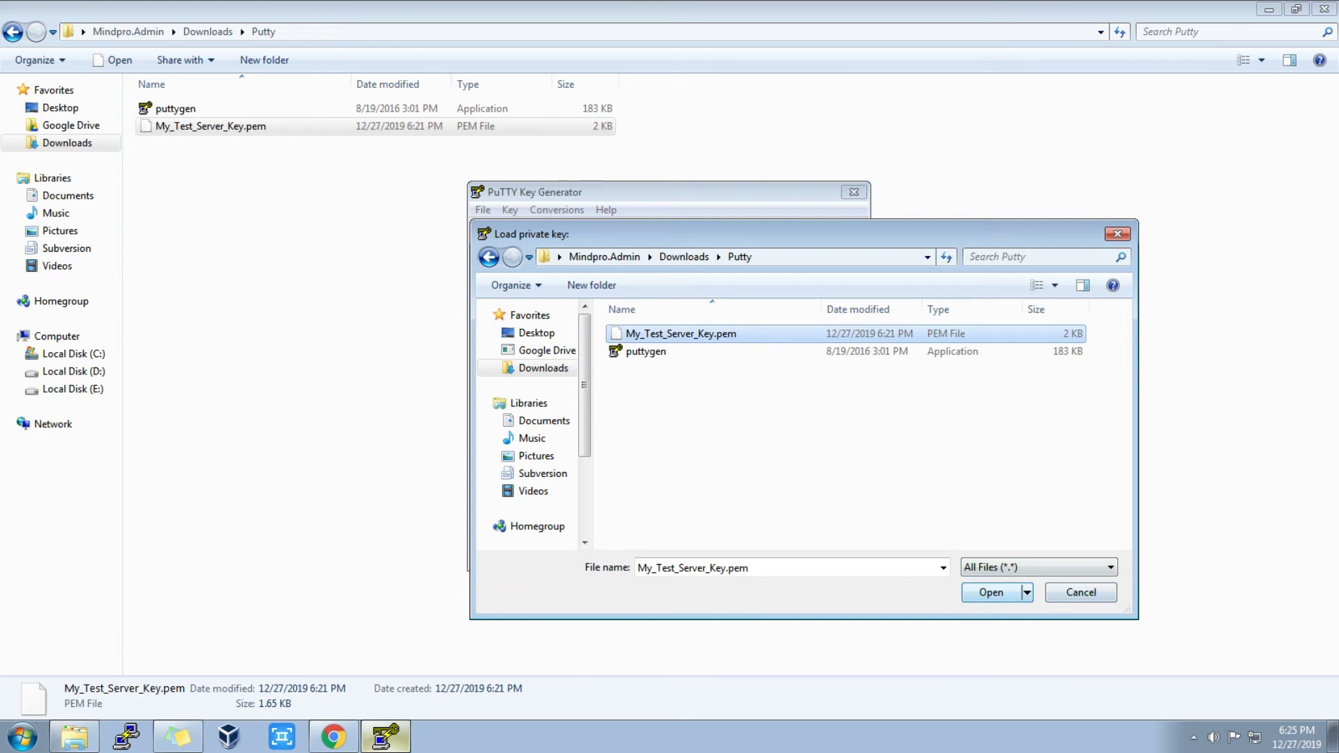
{"action": "left_click", "coordinate": [991, 592]}
{"action": "left_click", "coordinate": [759, 443]}
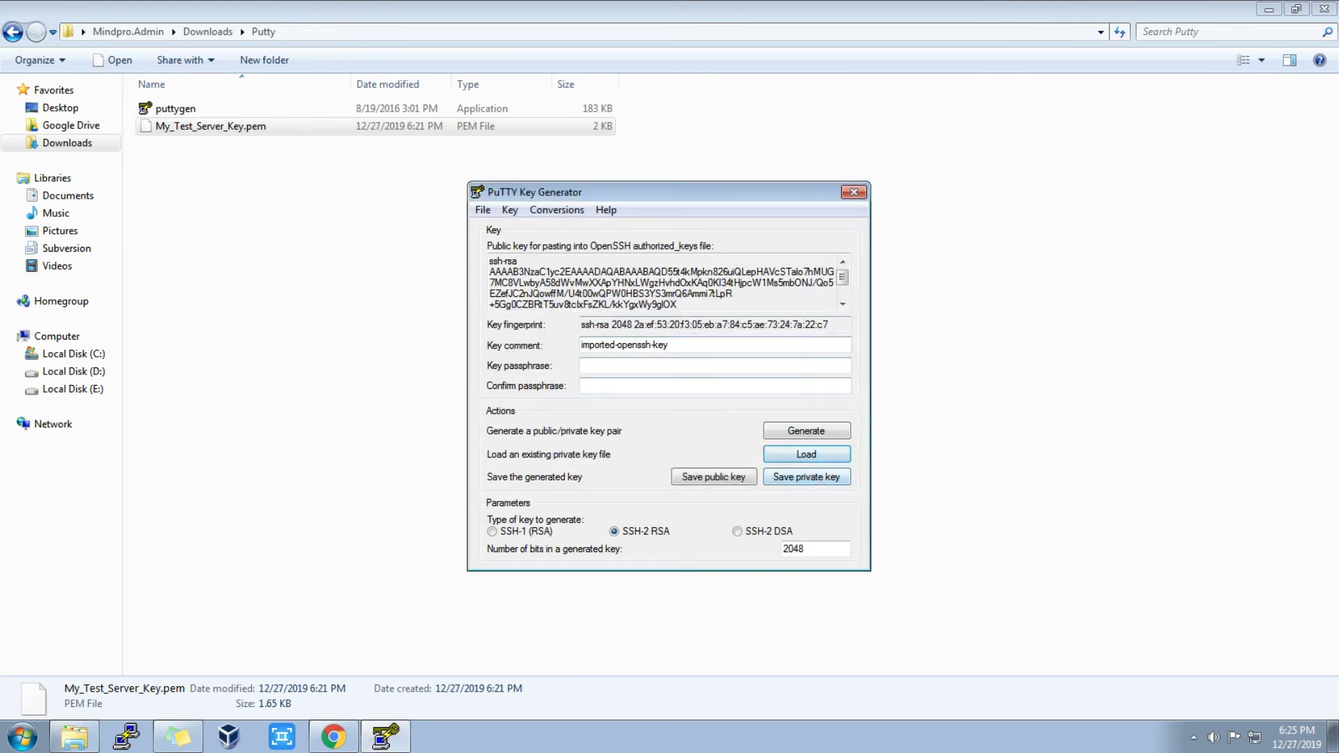
Start saving the private key without a passphrase in the Putty folder, naming the file My_Test_Server_Key
{"action": "left_click", "coordinate": [807, 477]}
{"action": "left_click", "coordinate": [673, 425]}
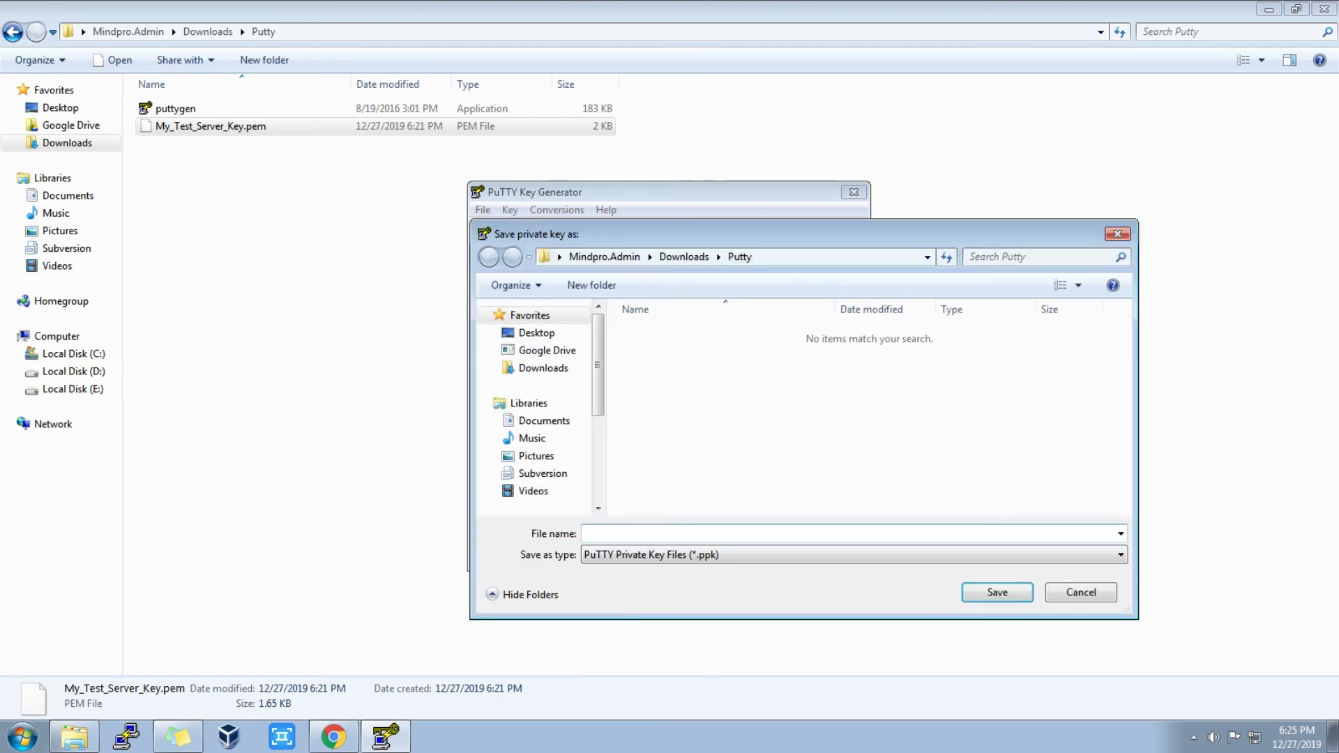
{"action": "left_click", "coordinate": [853, 554]}
{"action": "left_click", "coordinate": [611, 585]}
{"action": "left_click", "coordinate": [694, 333]}
{"action": "left_click", "coordinate": [698, 533]}
{"action": "left_click", "coordinate": [698, 533]}
{"action": "key", "text": "BackSpace"}
{"action": "key", "text": "BackSpace"}
{"action": "key", "text": "BackSpace"}
{"action": "key", "text": "BackSpace"}
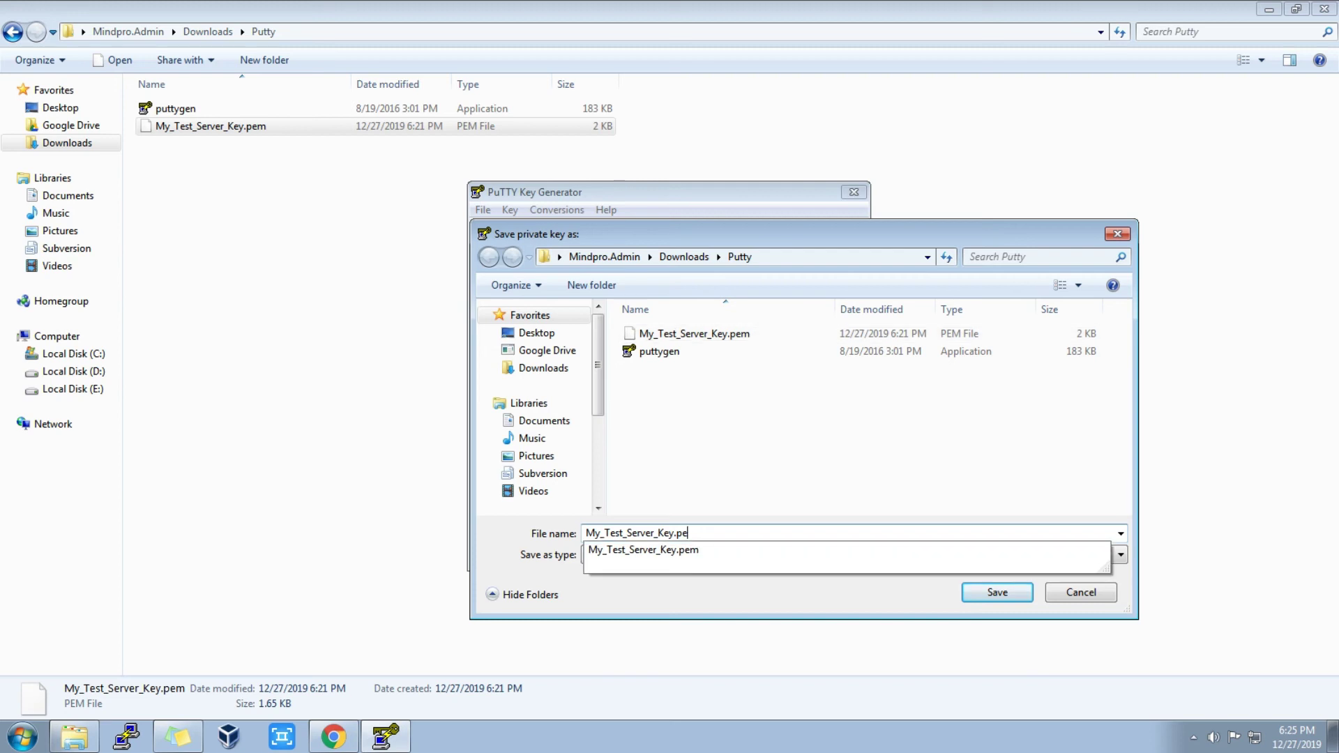
{"action": "left_click", "coordinate": [853, 432]}
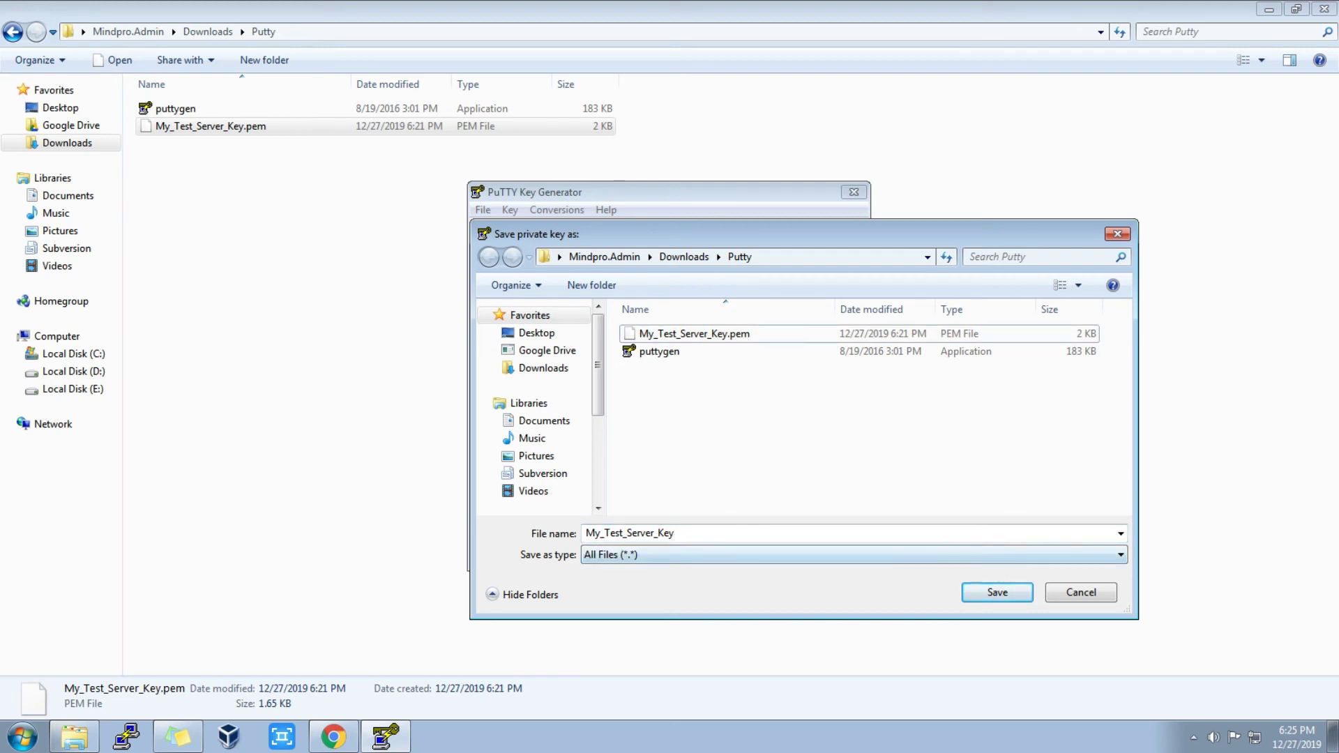
Save the key as a PuTTY Private Key File (*.ppk), close PuTTY Key Generator and select My_Test_Server_Key.ppk in the Putty folder
{"action": "left_click", "coordinate": [853, 554]}
{"action": "left_click", "coordinate": [650, 571]}
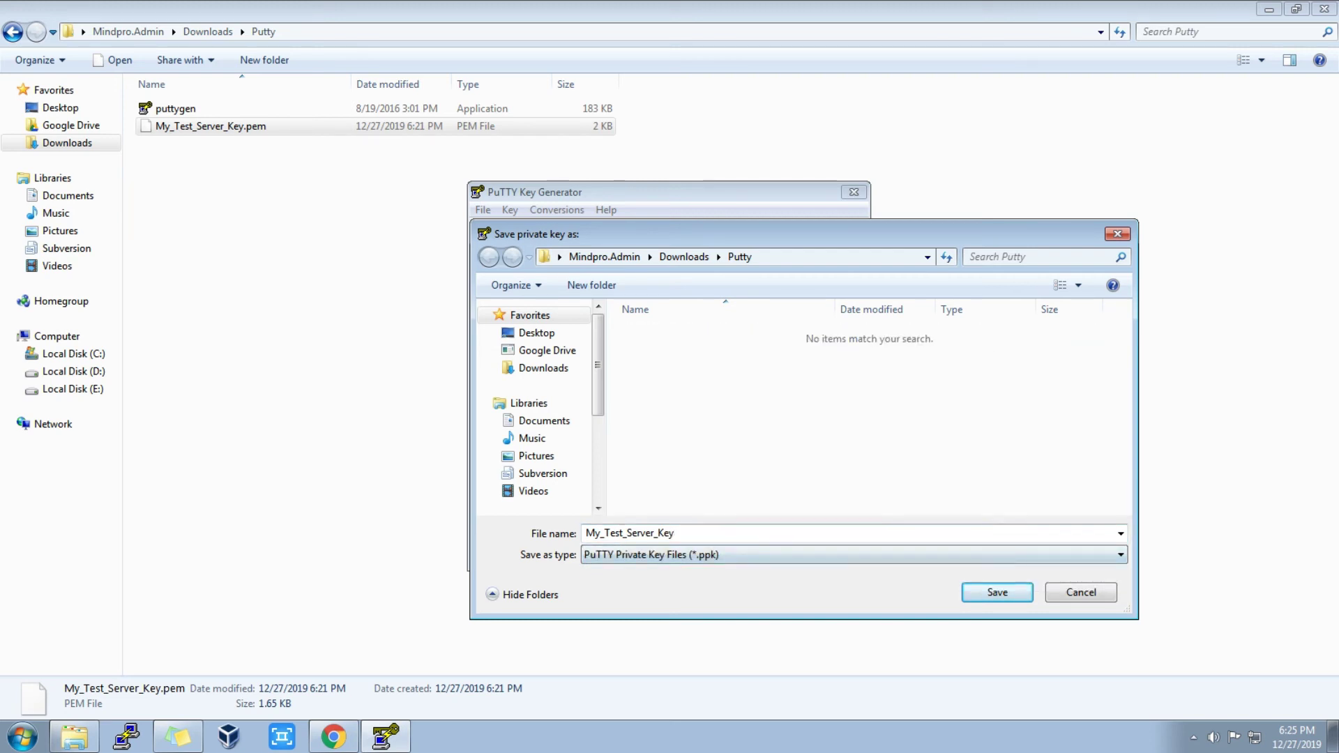
{"action": "key", "text": "Return"}
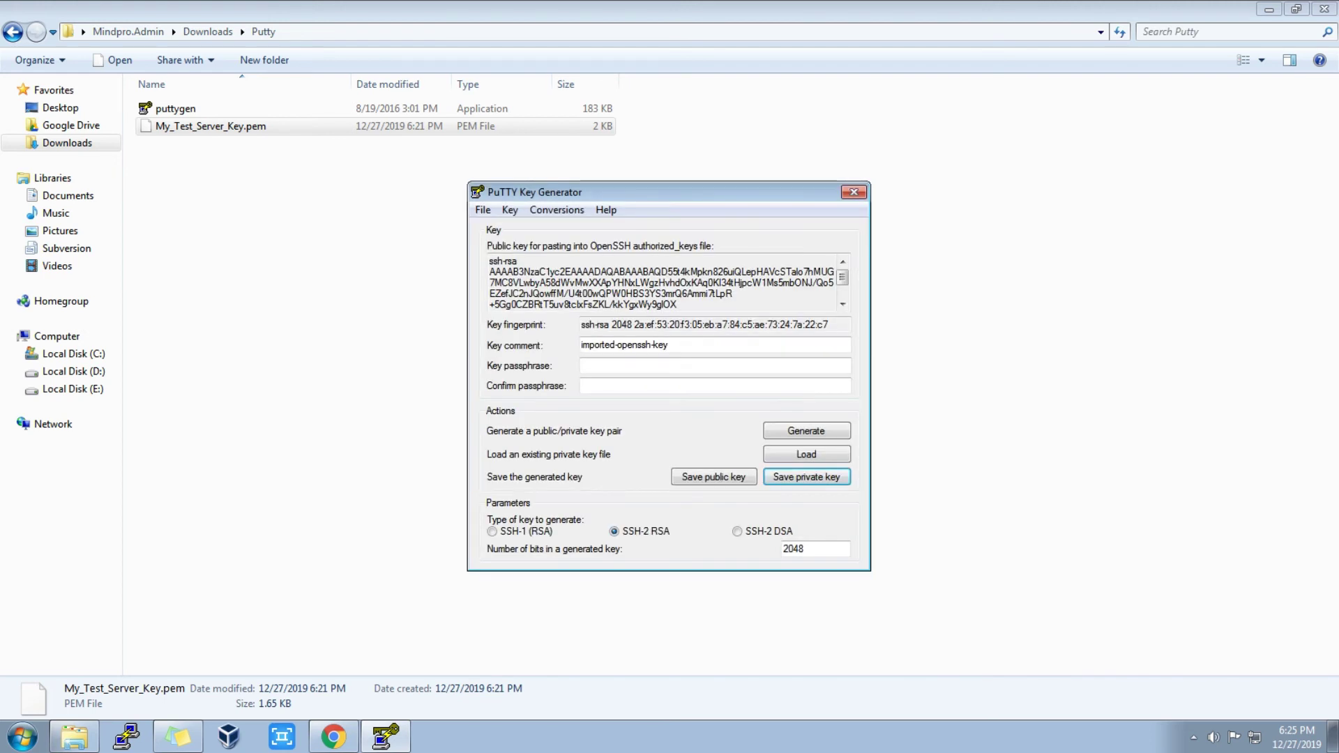
{"action": "left_click", "coordinate": [853, 192]}
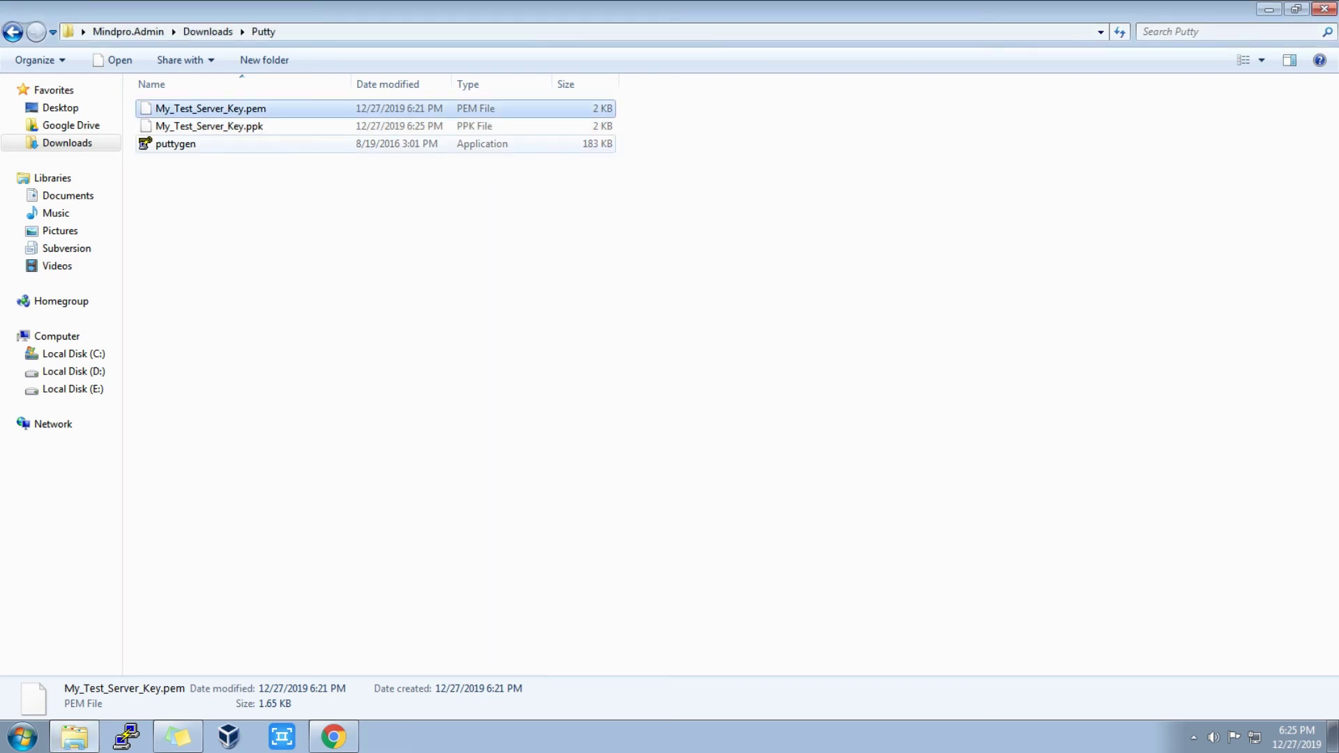
{"action": "left_click", "coordinate": [210, 125]}
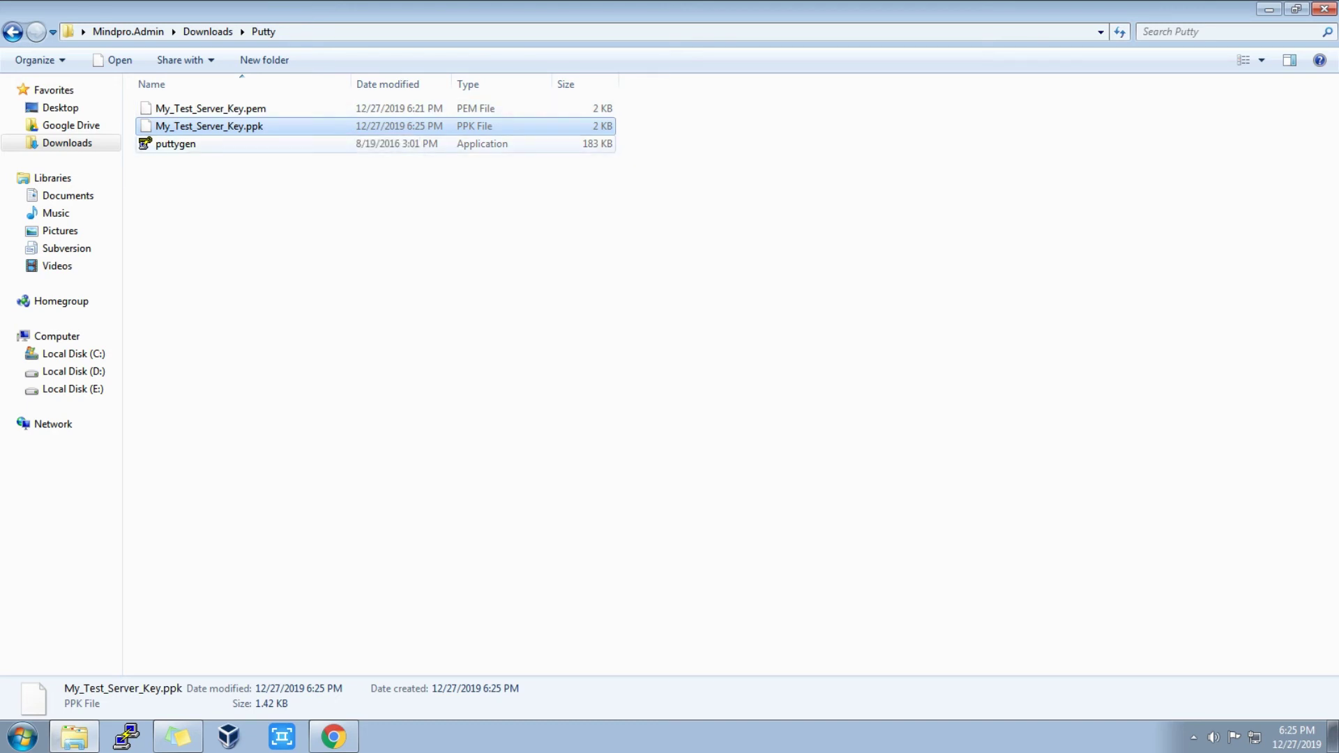
Switch to Chrome, go to google.com and search for "putty download for windows"
{"action": "left_click", "coordinate": [333, 737]}
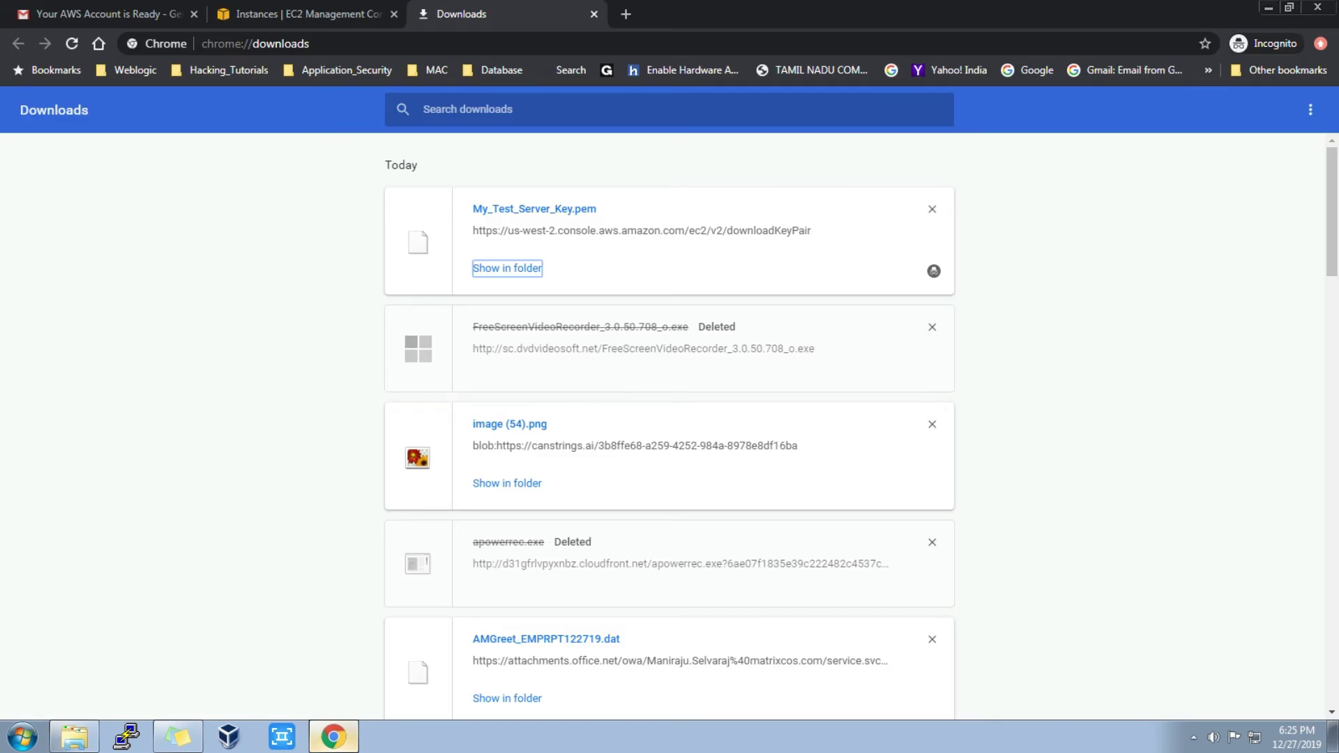
{"action": "key", "text": "ctrl+l"}
{"action": "type", "text": "google.com"}
{"action": "key", "text": "Return"}
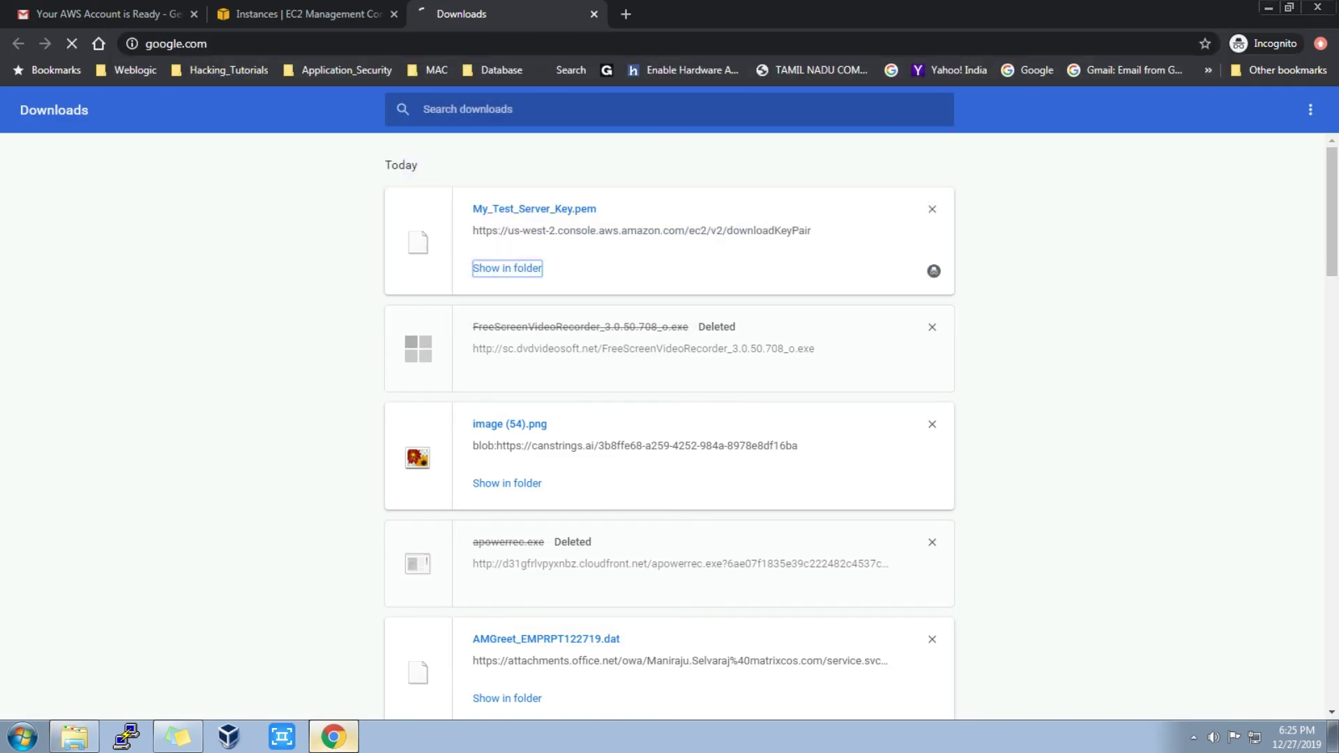
{"action": "type", "text": "p"}
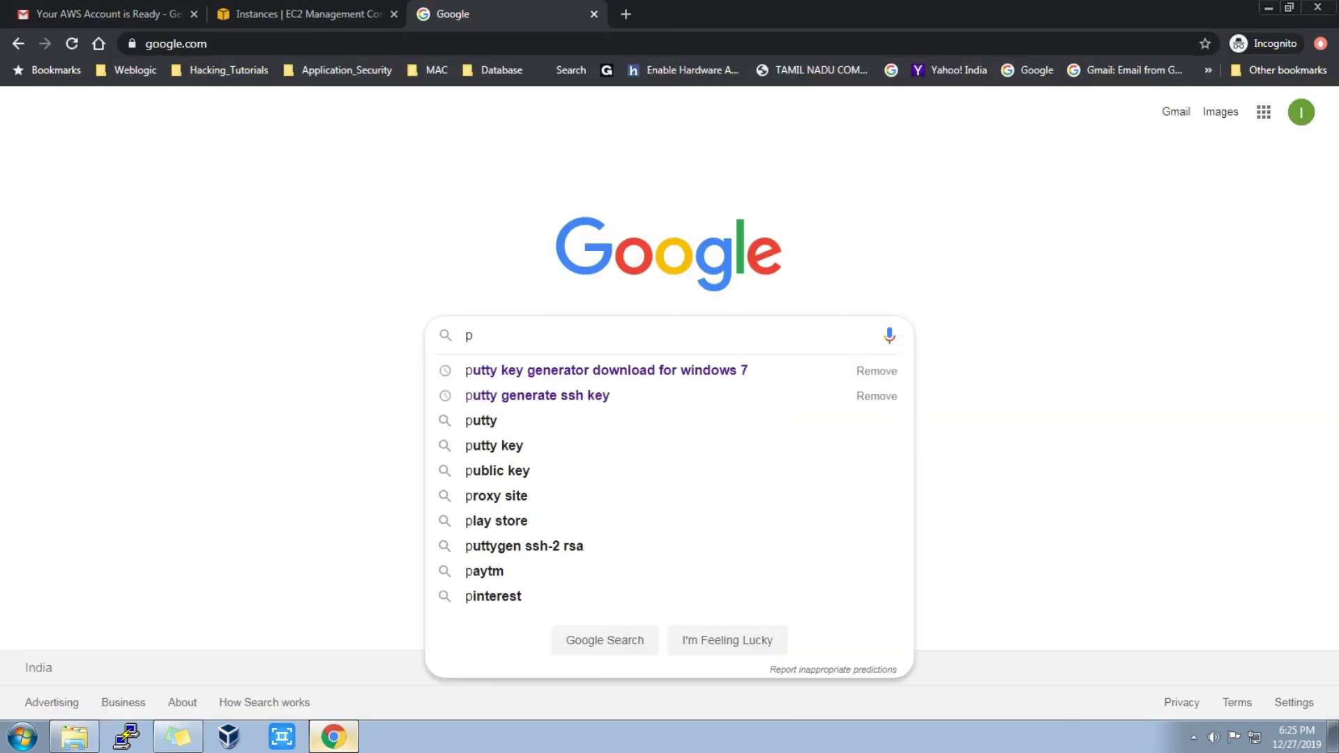
{"action": "type", "text": "utty do"}
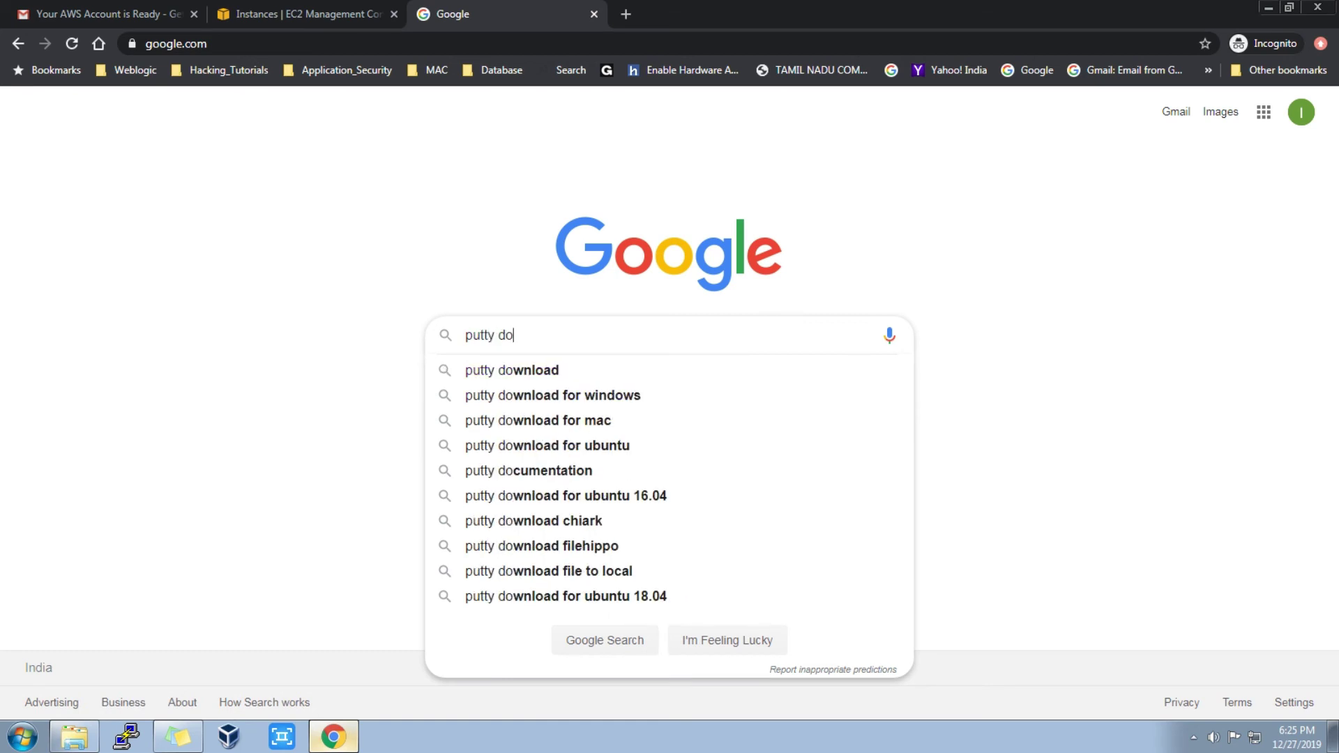
{"action": "key", "text": "Down"}
{"action": "key", "text": "Down"}
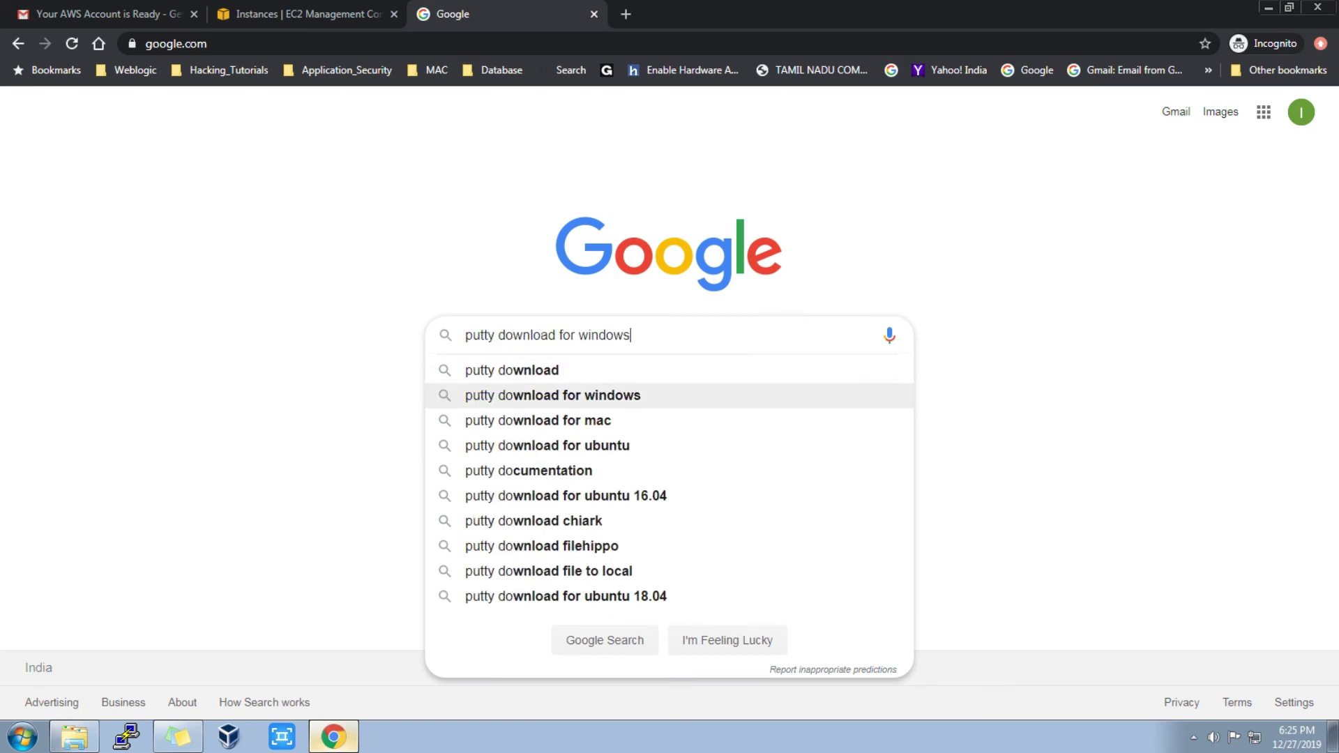
{"action": "key", "text": "Return"}
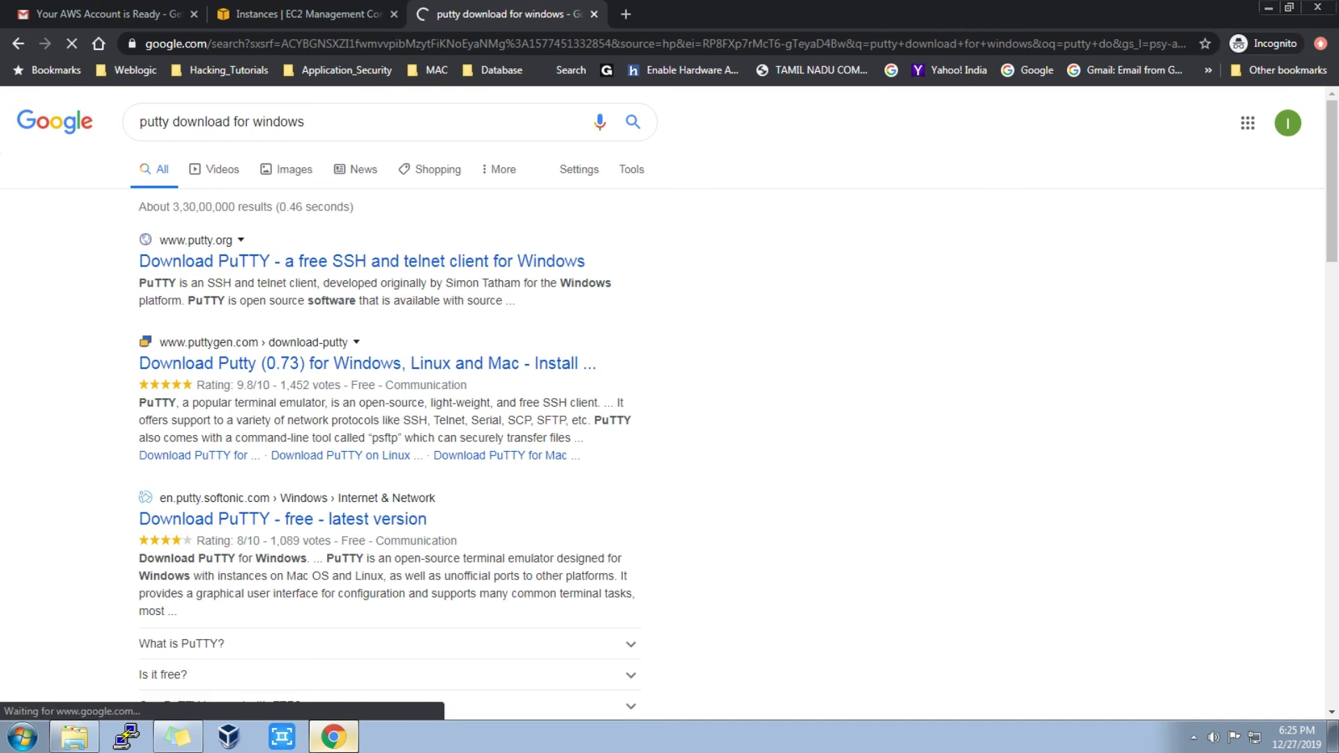
Open the putty.org search result and download the 64-bit putty.exe from the PuTTY latest release page
{"action": "scroll", "coordinate": [279, 474], "scroll_direction": "down", "scroll_amount": 5}
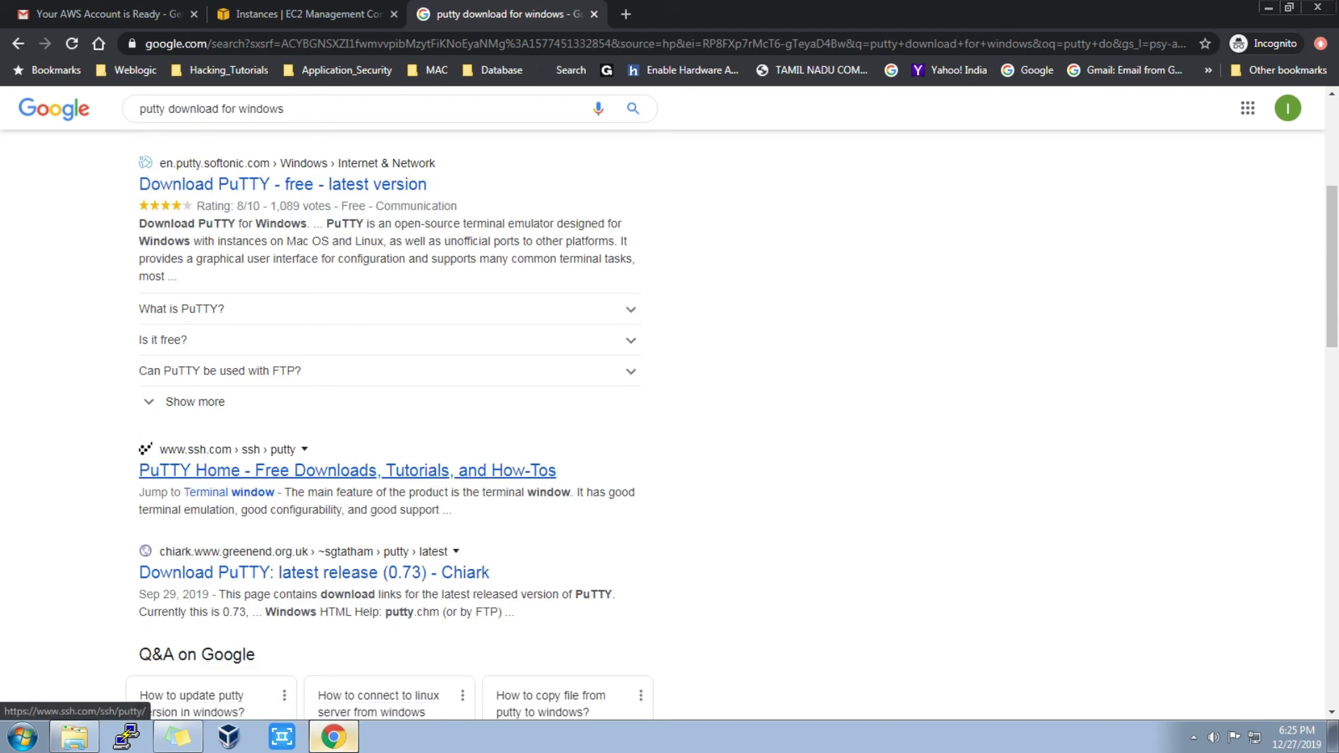
{"action": "scroll", "coordinate": [390, 405], "scroll_direction": "up", "scroll_amount": 4}
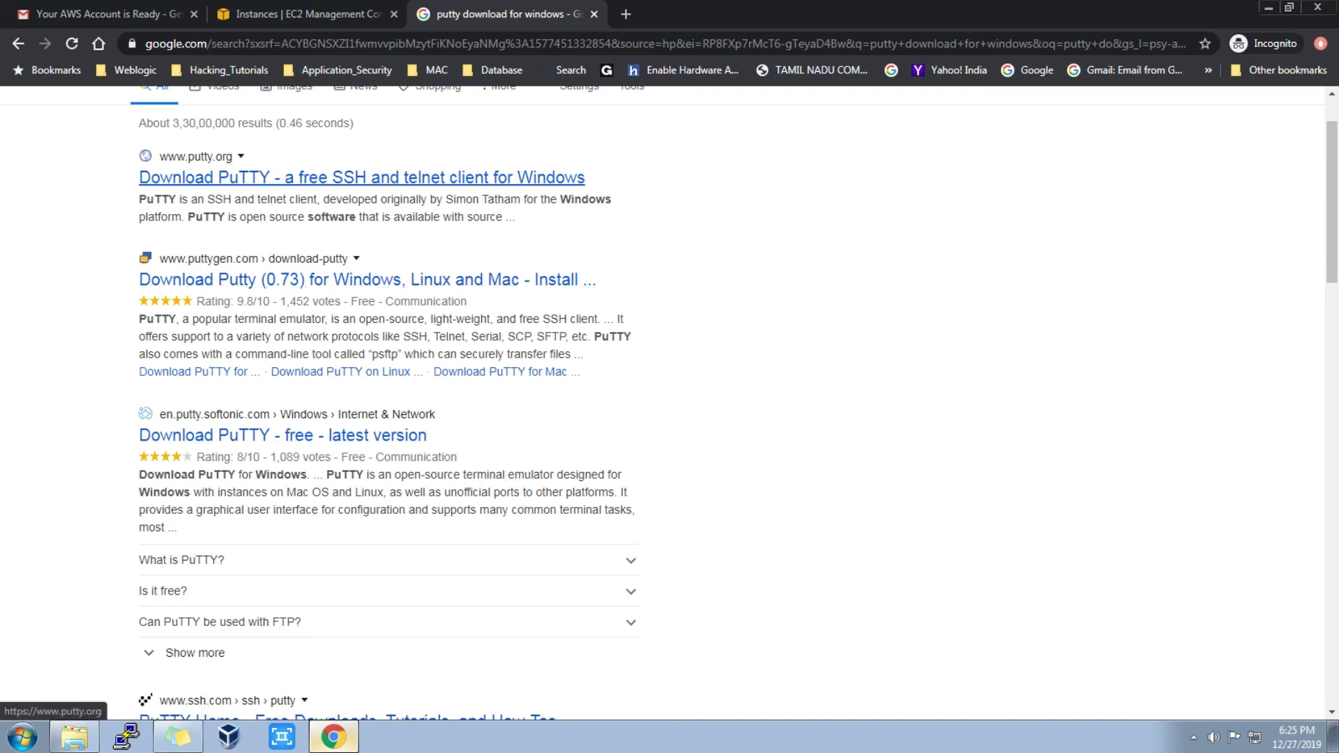
{"action": "left_click", "coordinate": [361, 177]}
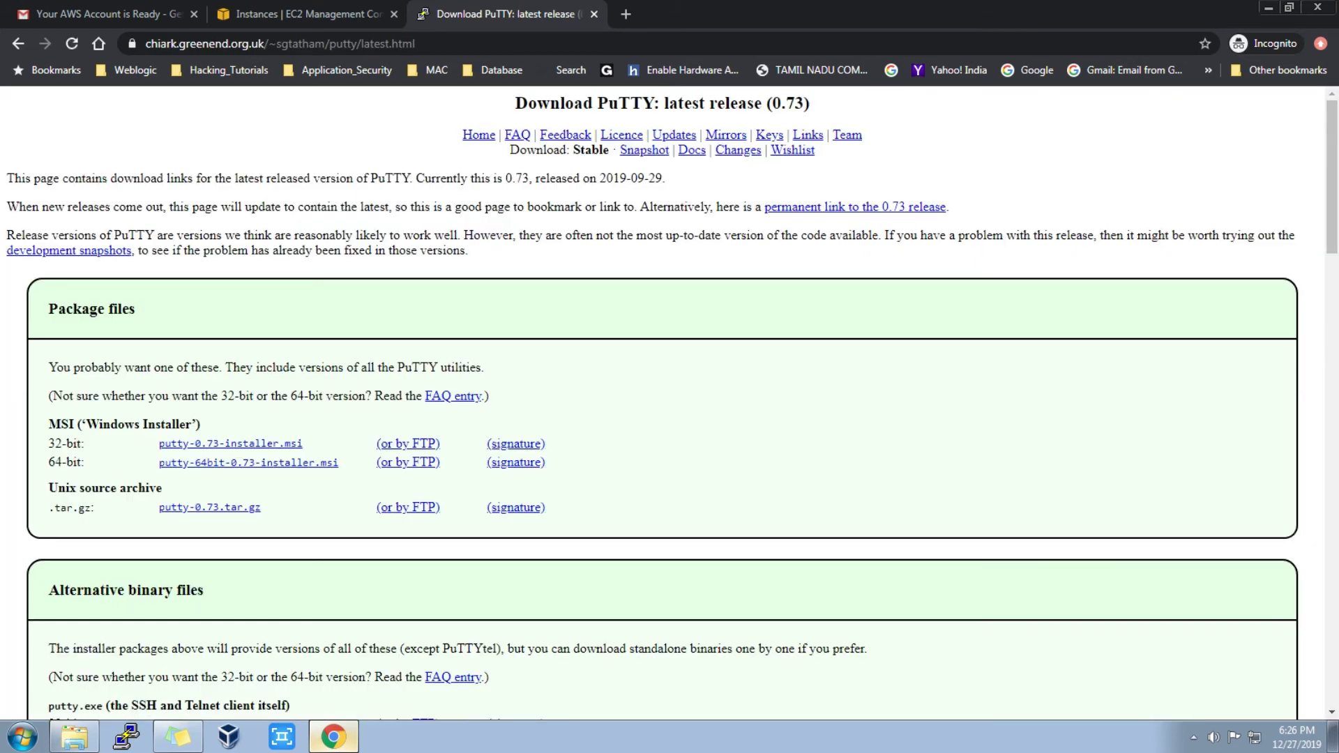
{"action": "scroll", "coordinate": [663, 401], "scroll_direction": "down", "scroll_amount": 3}
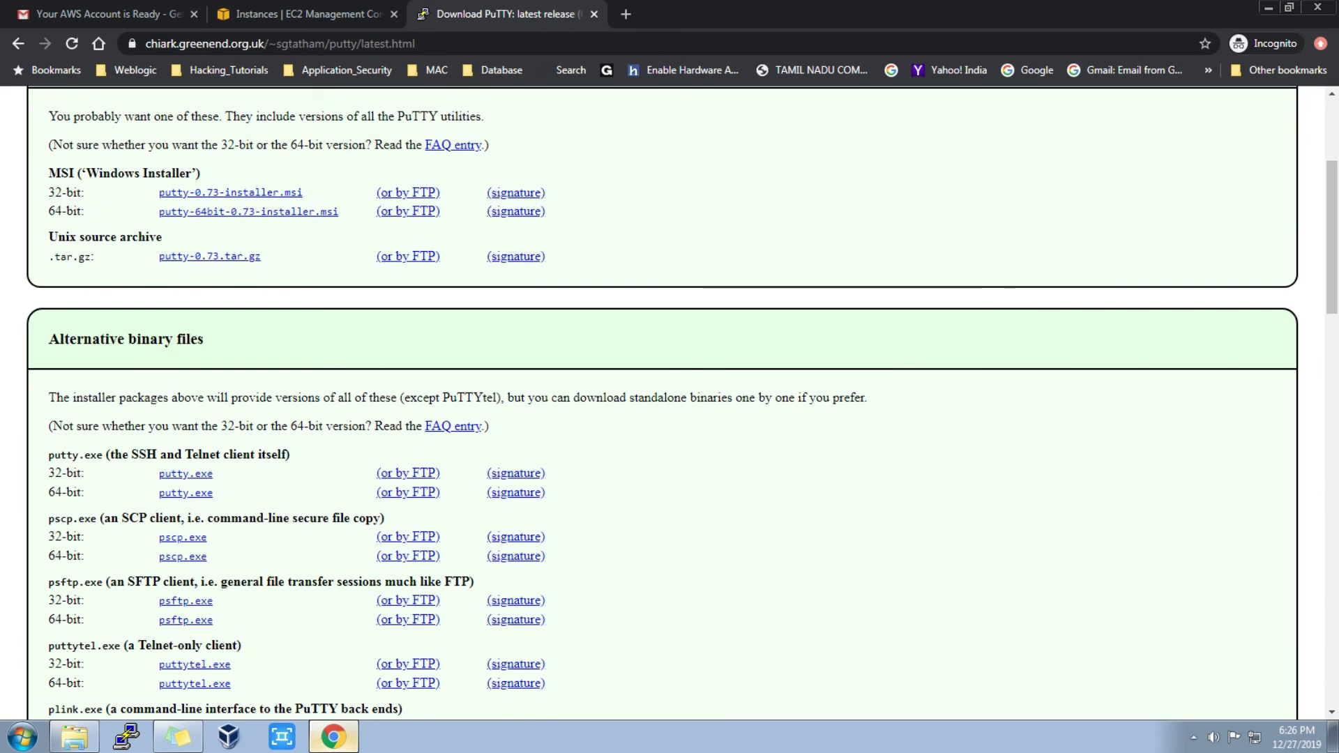
{"action": "scroll", "coordinate": [186, 493], "scroll_direction": "up", "scroll_amount": 1}
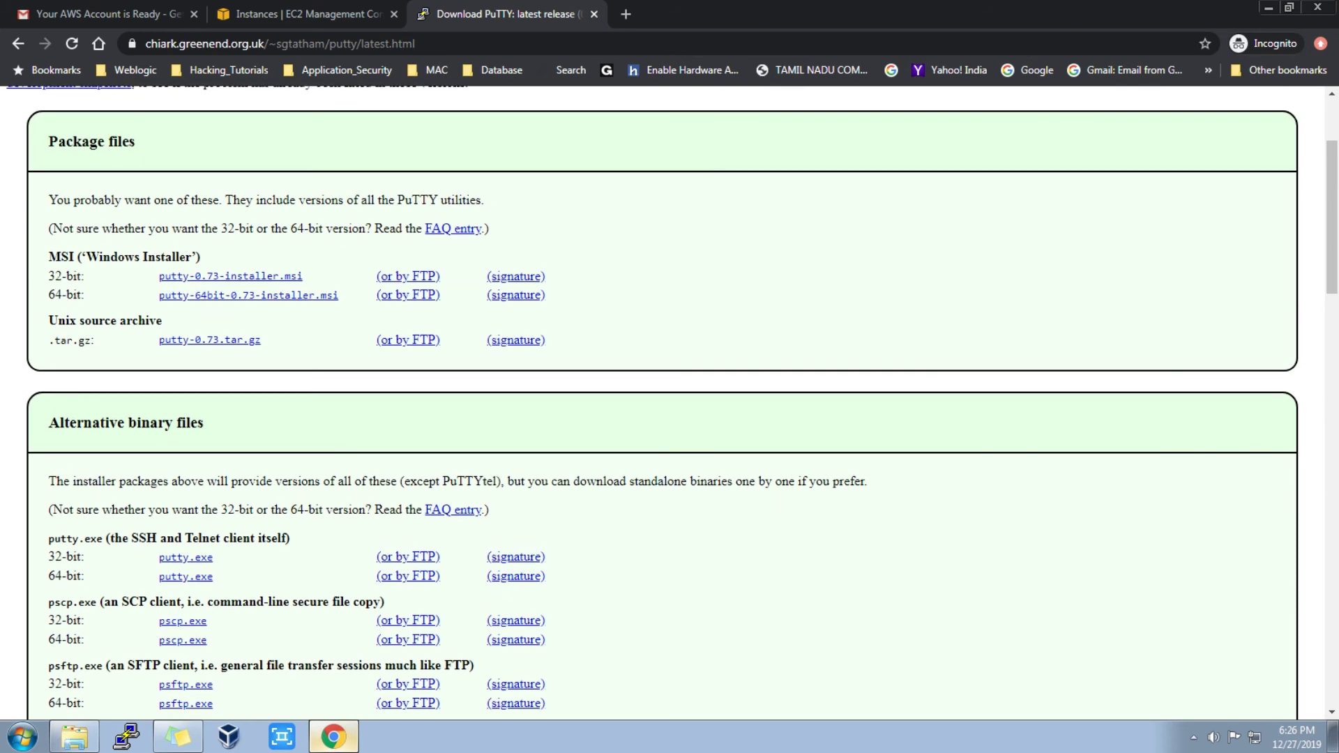
{"action": "left_click", "coordinate": [249, 295]}
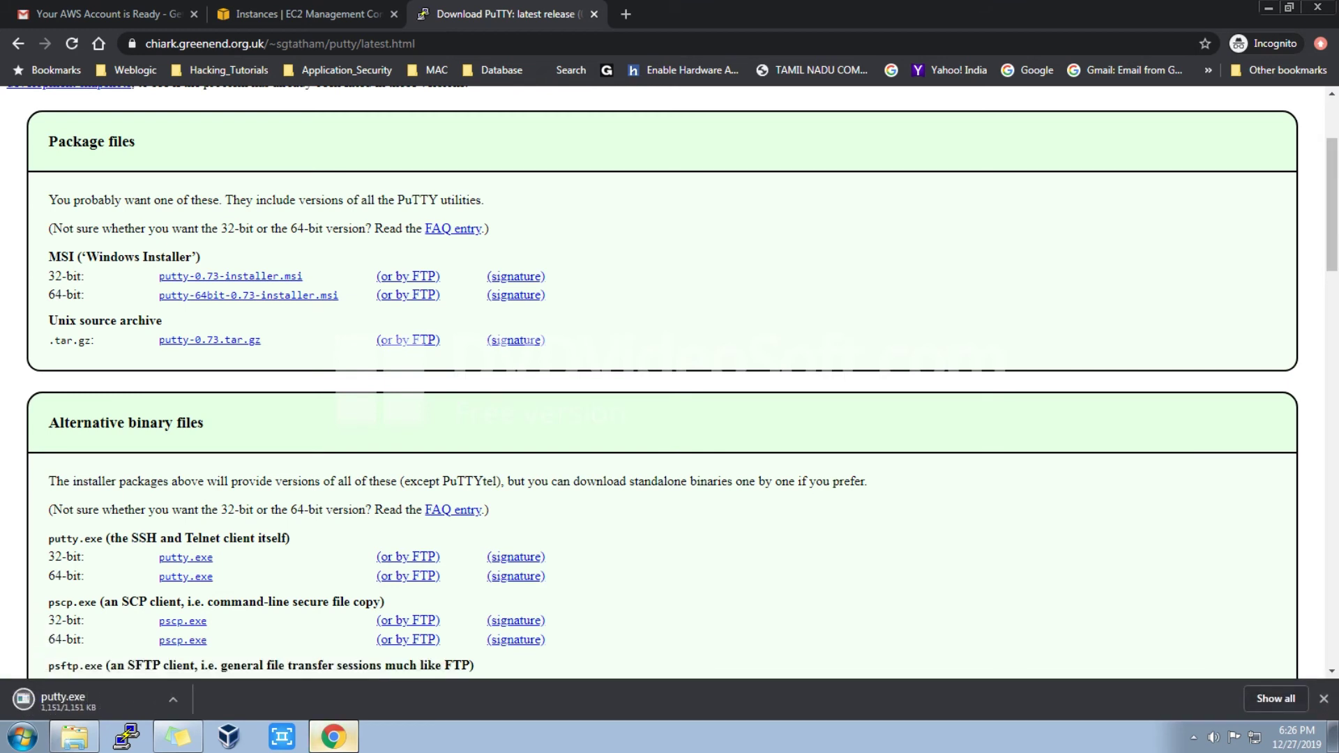
Locate the downloaded putty.exe through Chrome's downloads list and move it into the Downloads\Putty folder
{"action": "key", "text": "ctrl+j"}
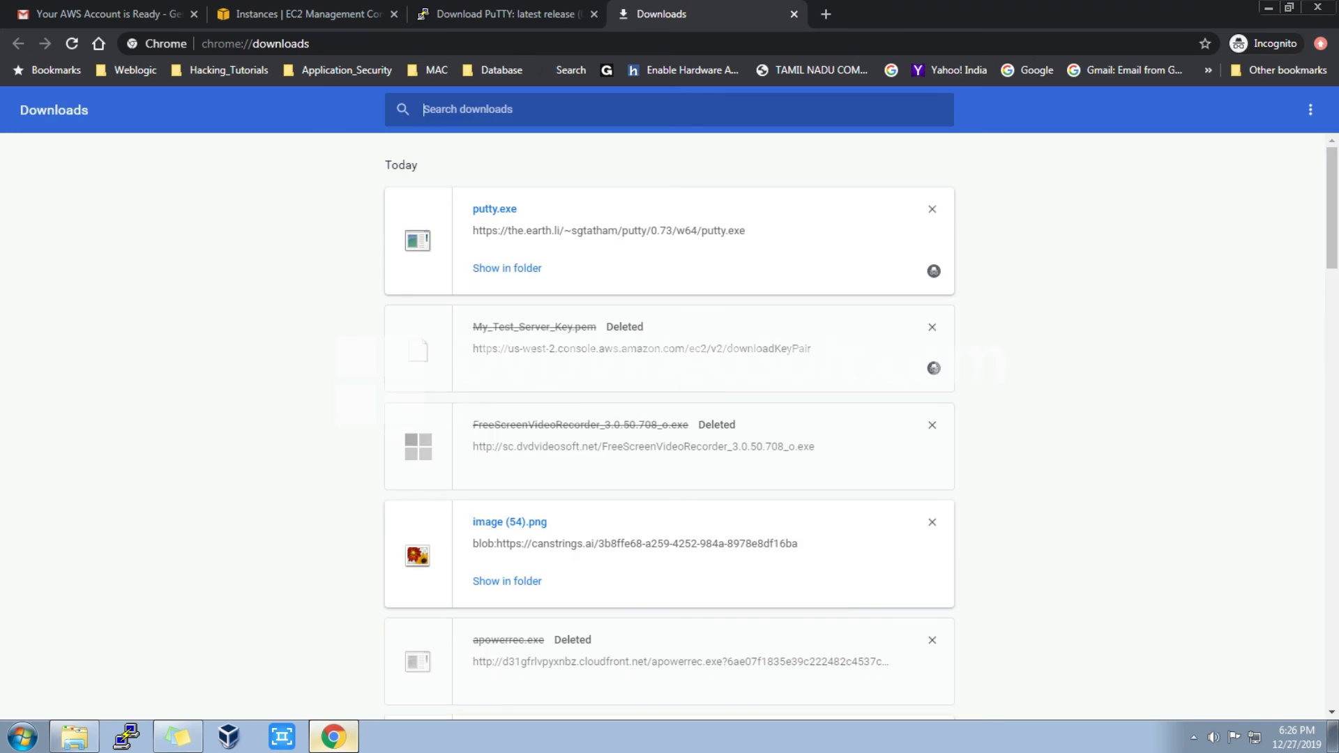
{"action": "left_click", "coordinate": [506, 268]}
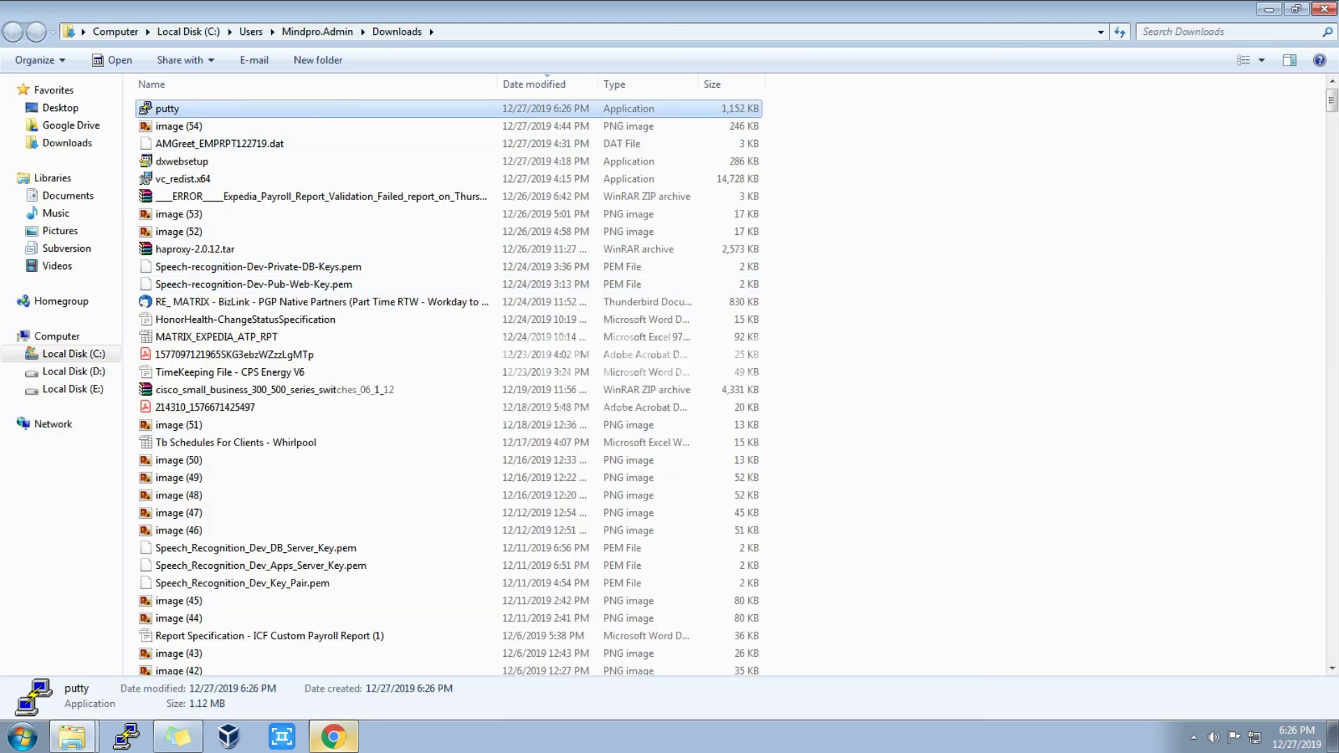
{"action": "right_click", "coordinate": [216, 109]}
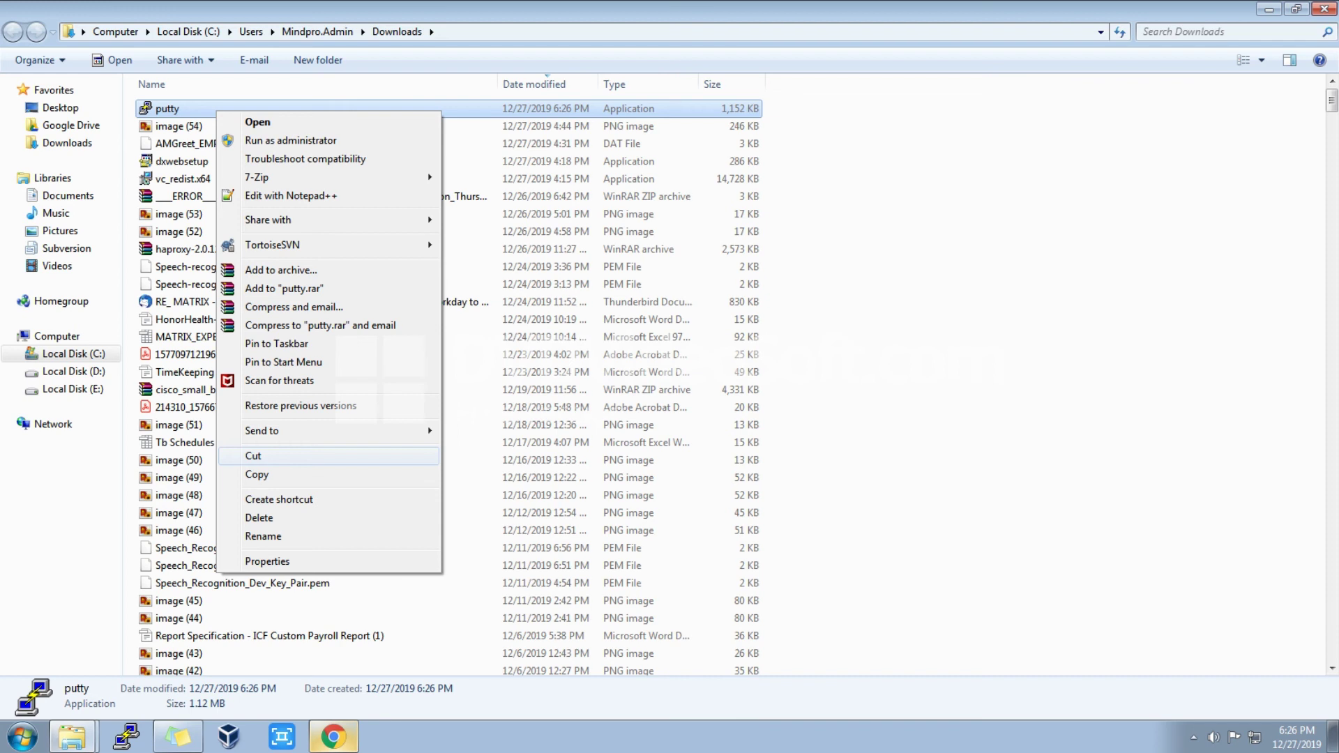
{"action": "left_click", "coordinate": [253, 456]}
{"action": "left_click", "coordinate": [1323, 9]}
{"action": "left_click", "coordinate": [73, 737]}
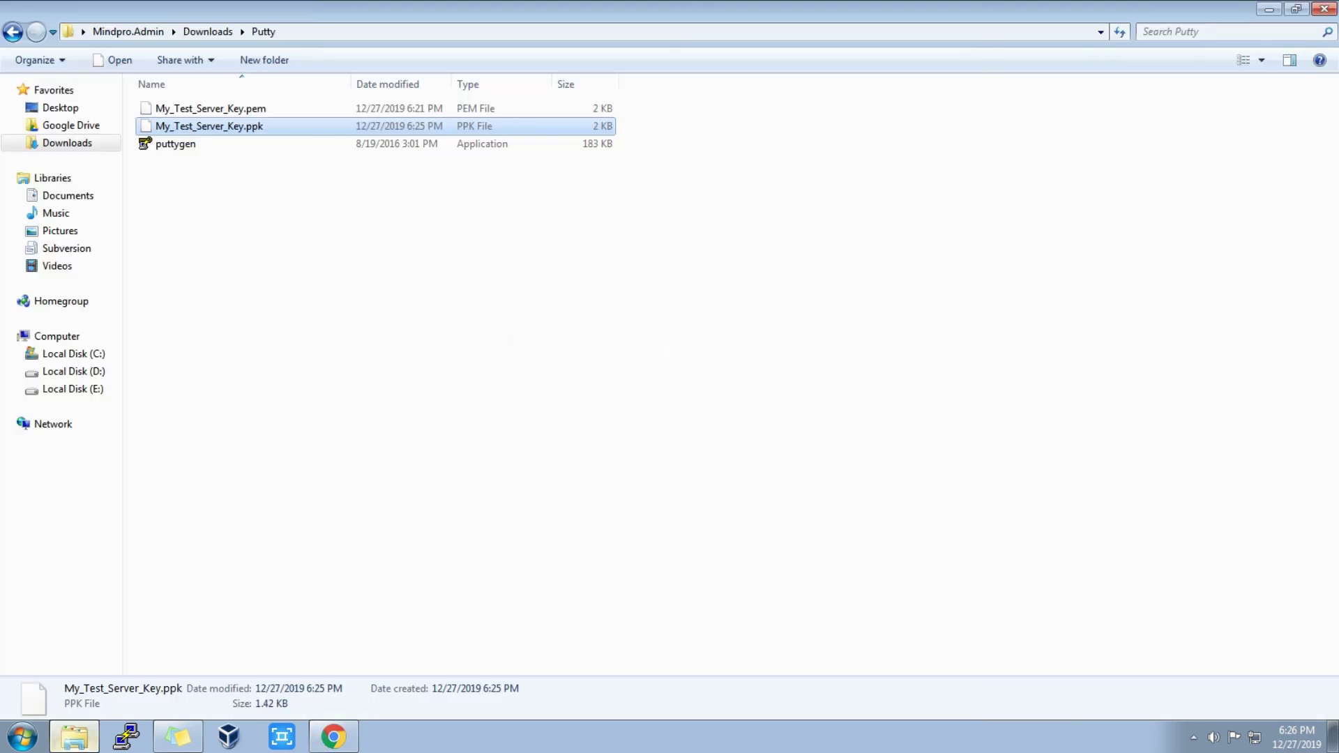
{"action": "right_click", "coordinate": [312, 351]}
{"action": "left_click", "coordinate": [349, 466]}
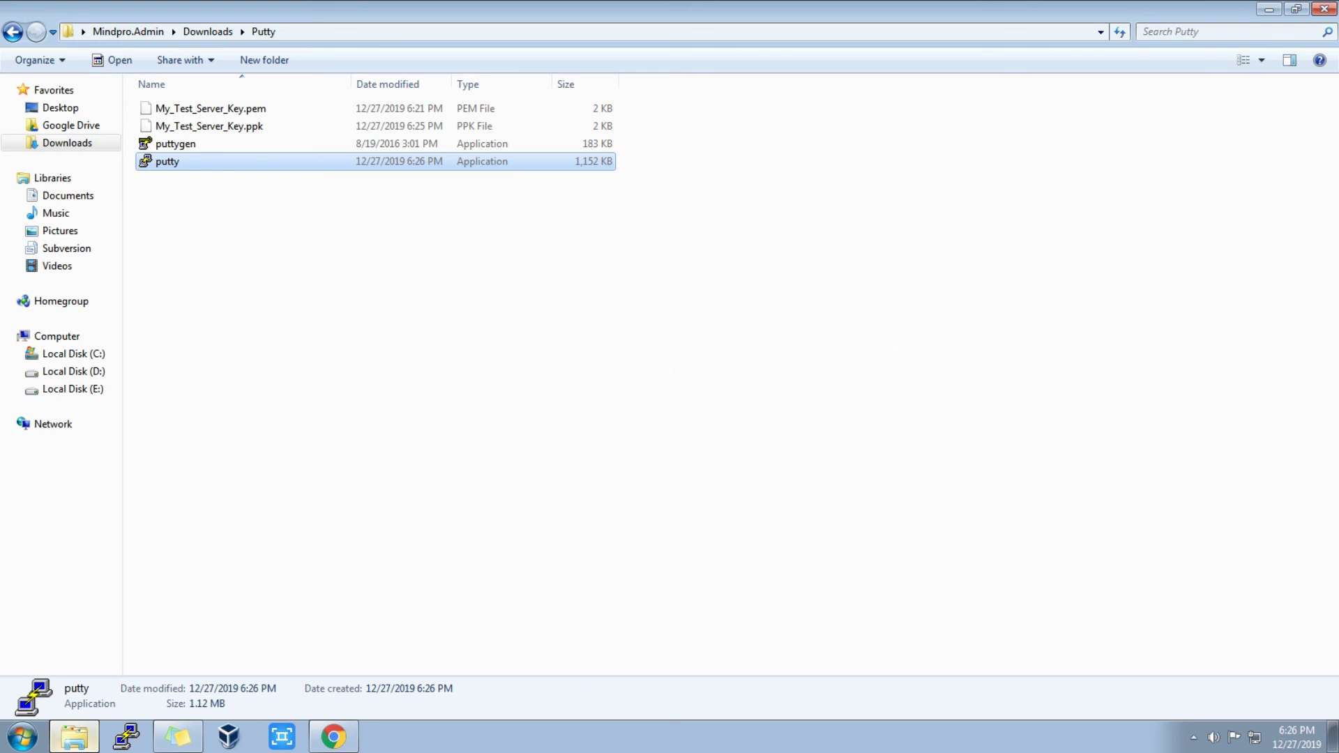
Run putty from the Putty folder and set its host name to My_Test_Server's IPv4 public IP, 52.12.87.138, copied from the EC2 console
{"action": "key", "text": "Return"}
{"action": "key", "text": "alt+r"}
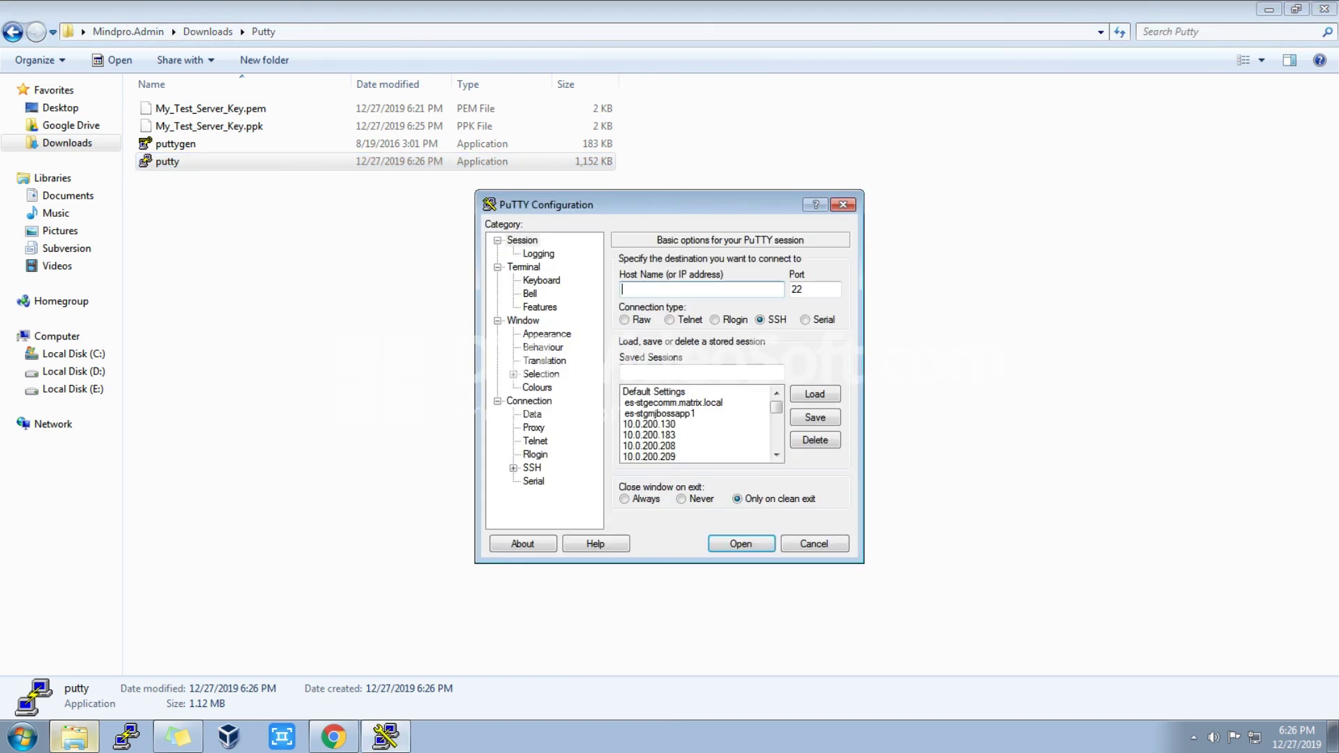
{"action": "left_click", "coordinate": [333, 737]}
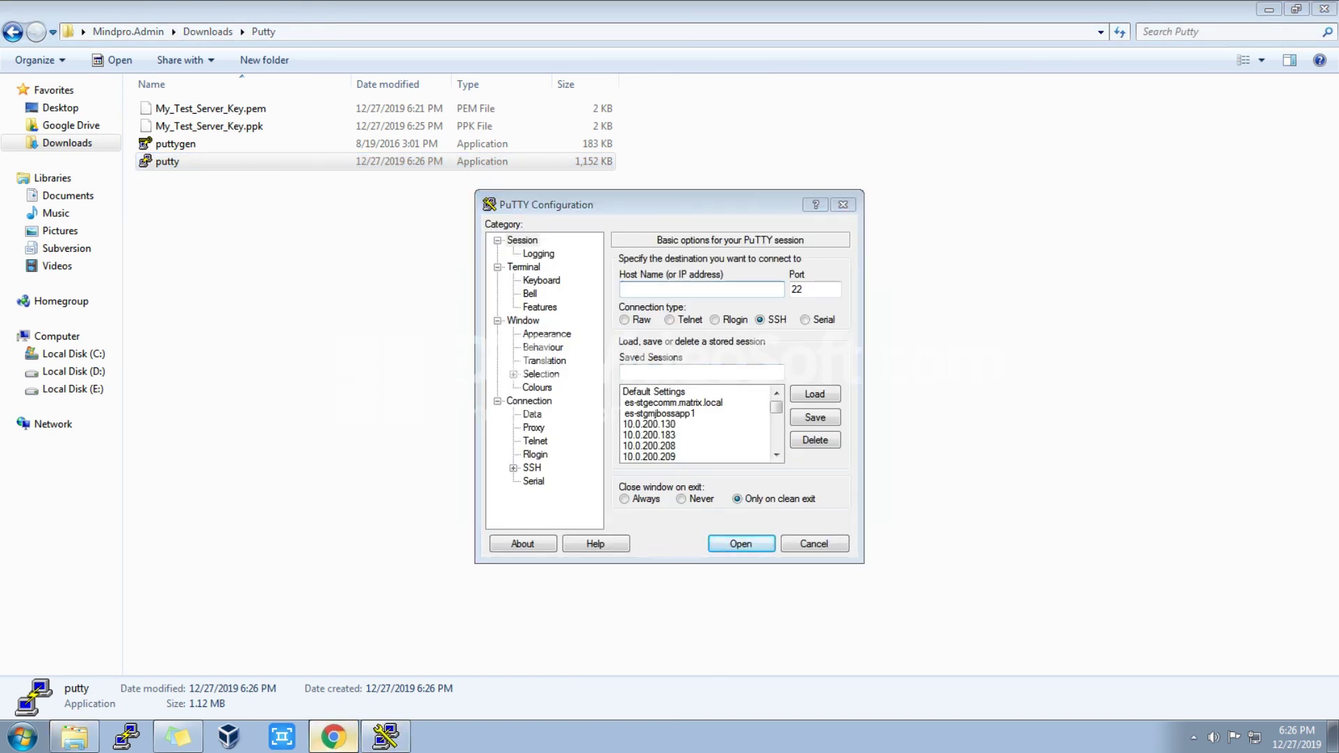
{"action": "key", "text": "ctrl+shift+Tab"}
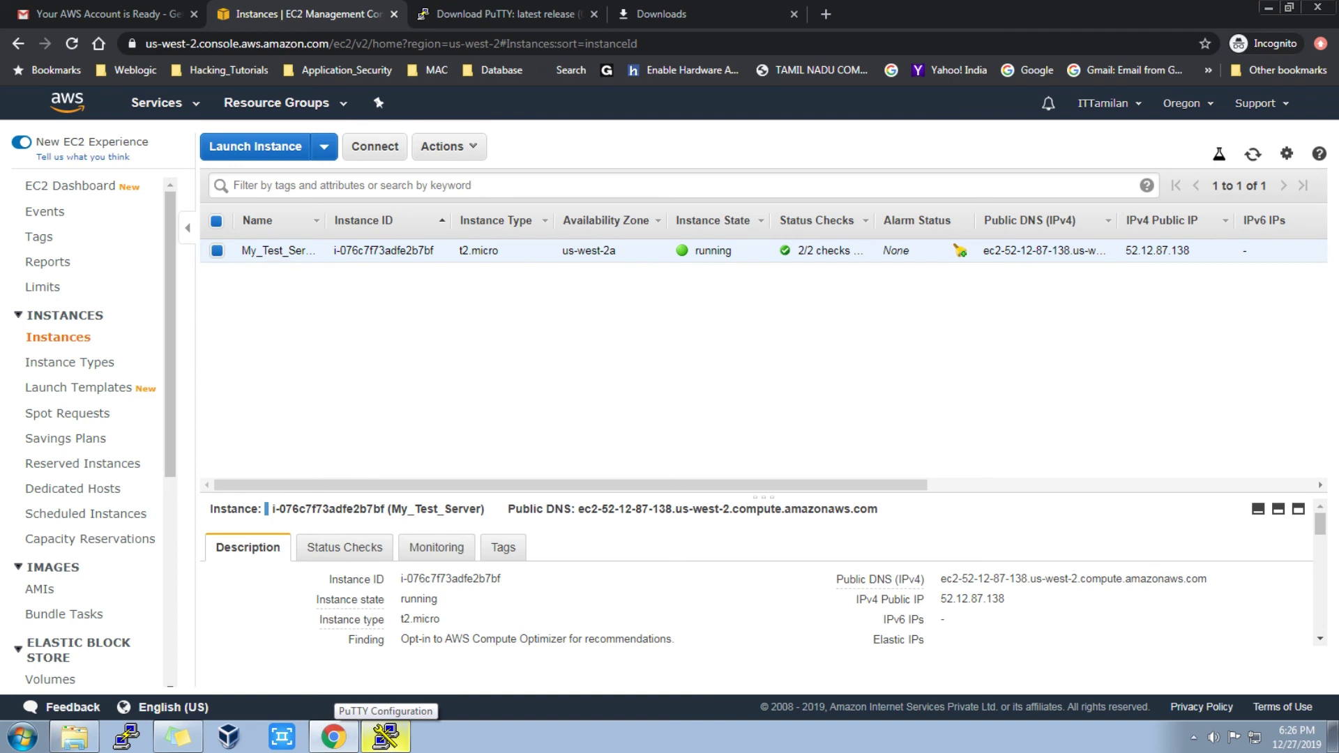
{"action": "left_click", "coordinate": [1018, 598]}
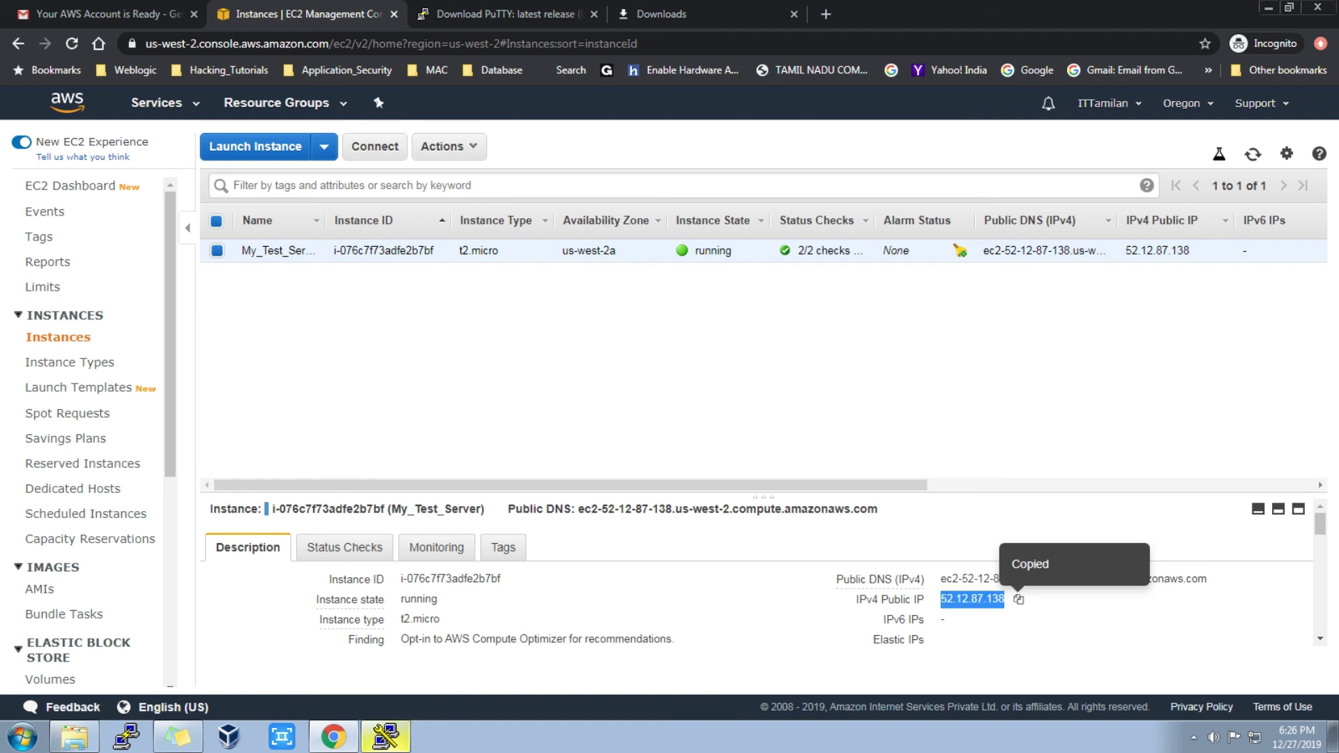
{"action": "key", "text": "alt+Tab"}
{"action": "key", "text": "ctrl+v"}
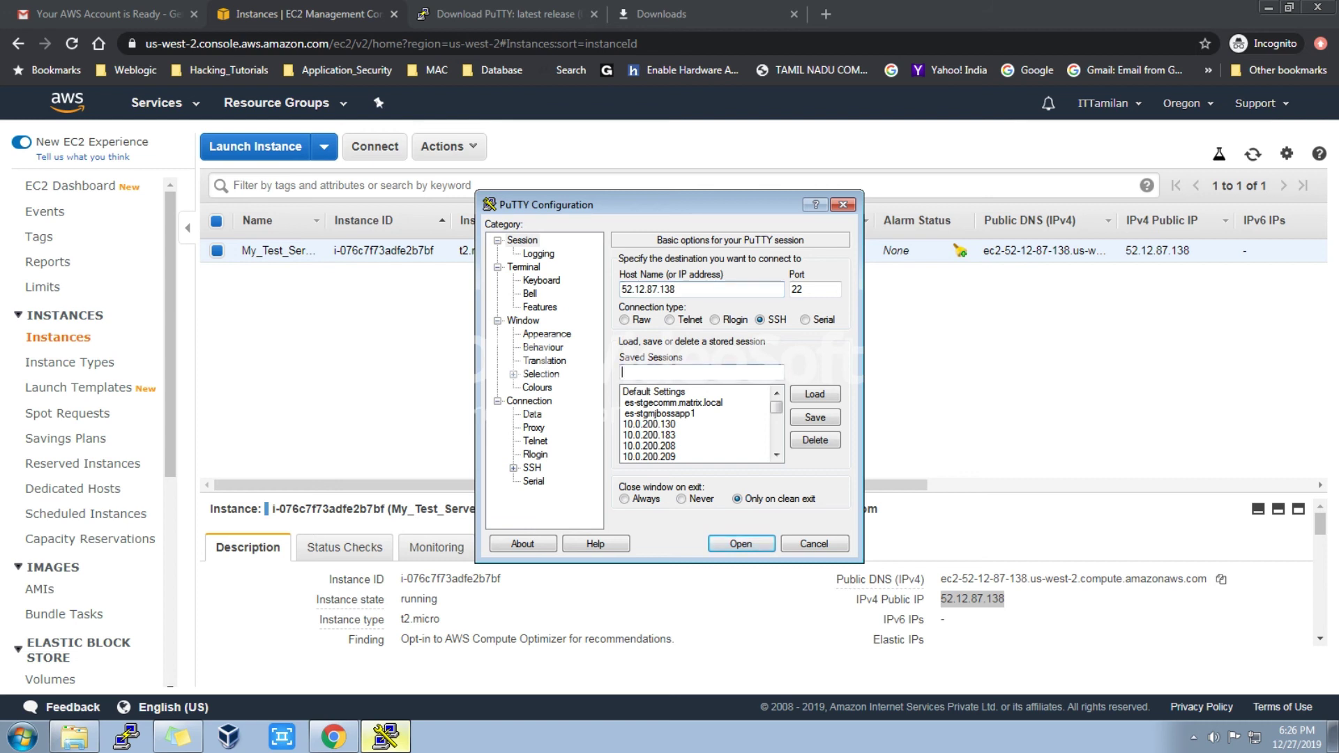
Enter My_Test_Server as the saved session name in PuTTY Configuration
{"action": "left_click", "coordinate": [701, 373]}
{"action": "type", "text": "My"}
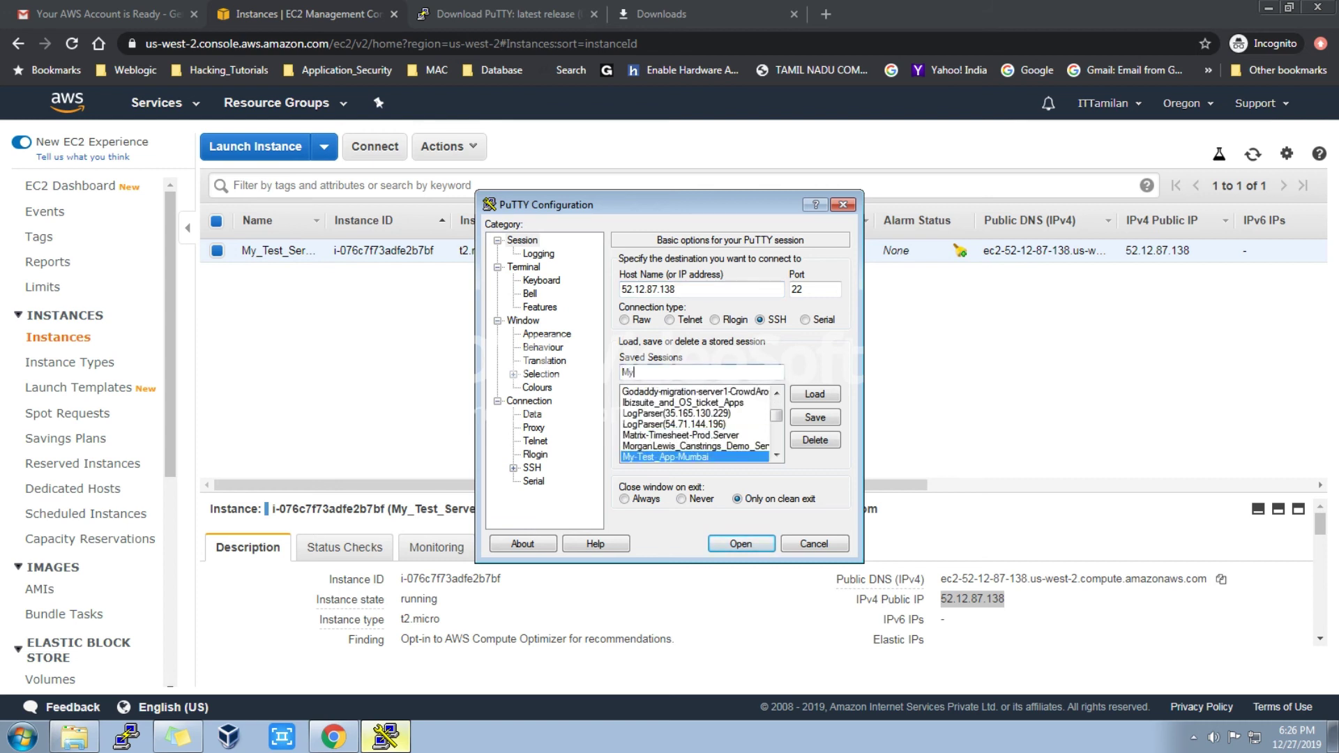
{"action": "type", "text": "_Te"}
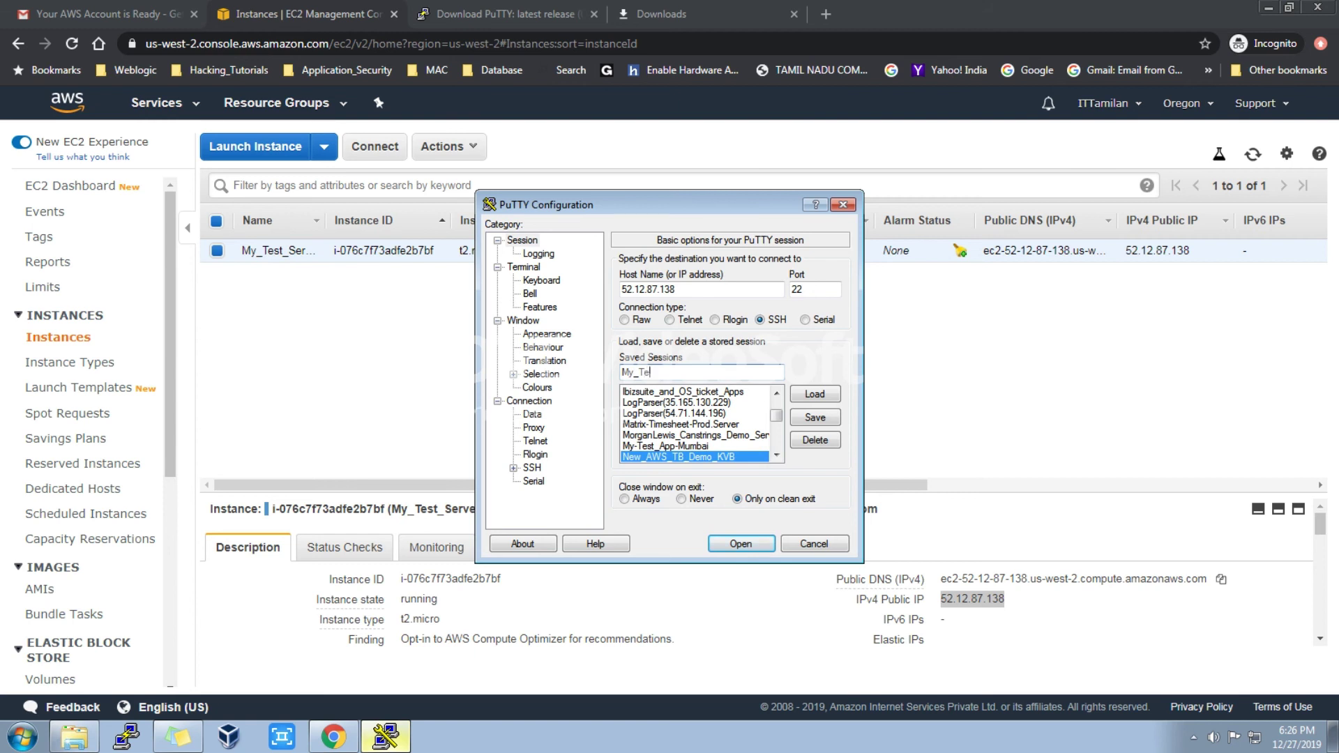
{"action": "type", "text": "st_Server"}
Set the SSH authentication private key file to My_Test_Server_Key.ppk from the Downloads\Putty folder
{"action": "left_click", "coordinate": [513, 467]}
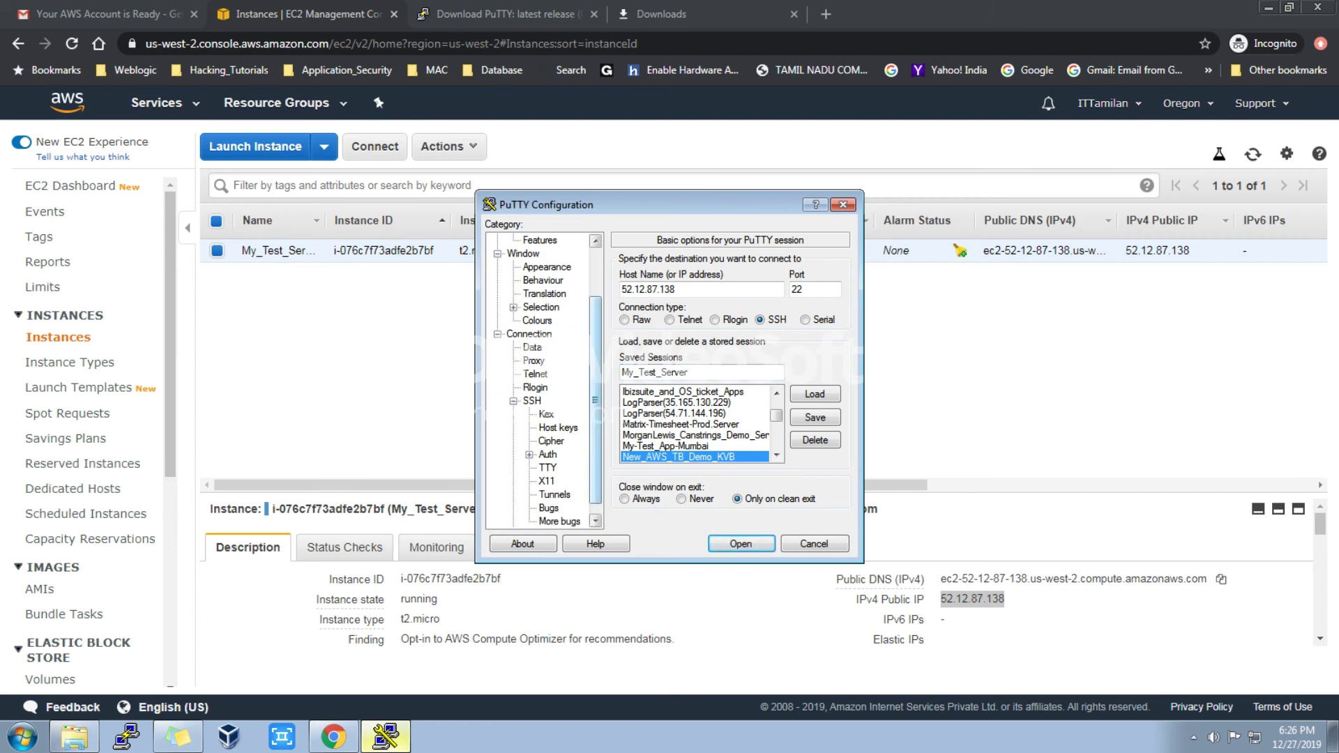
{"action": "left_click_drag", "start_coordinate": [595, 400], "coordinate": [595, 410]}
{"action": "left_click", "coordinate": [548, 441]}
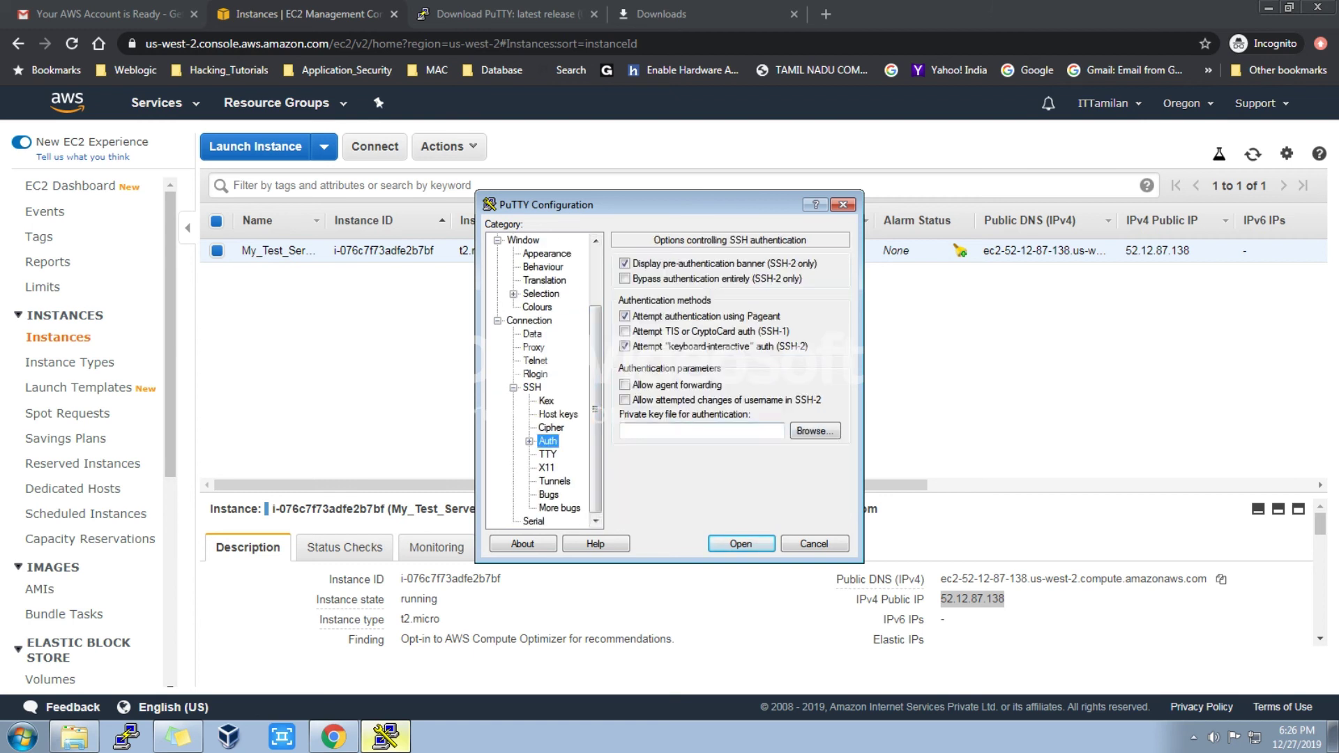
{"action": "left_click", "coordinate": [815, 431]}
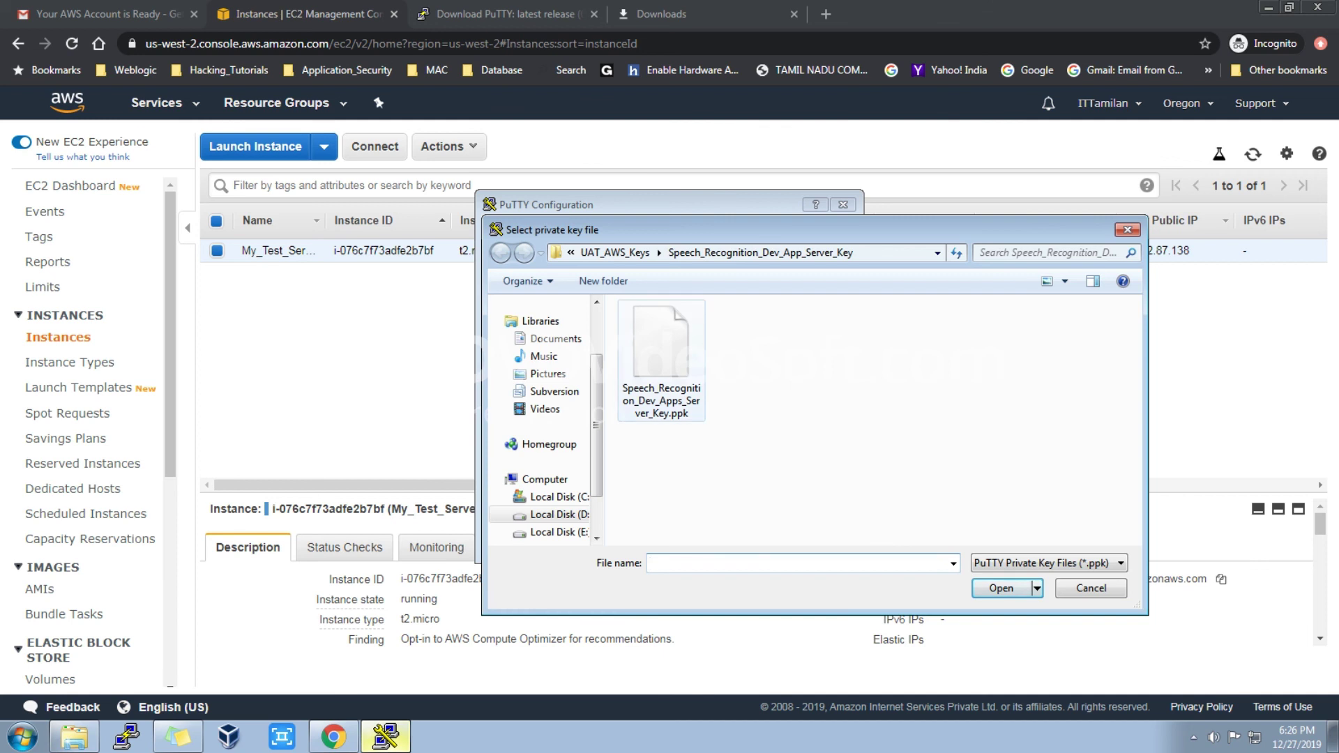
{"action": "scroll", "coordinate": [544, 418], "scroll_direction": "up", "scroll_amount": 2}
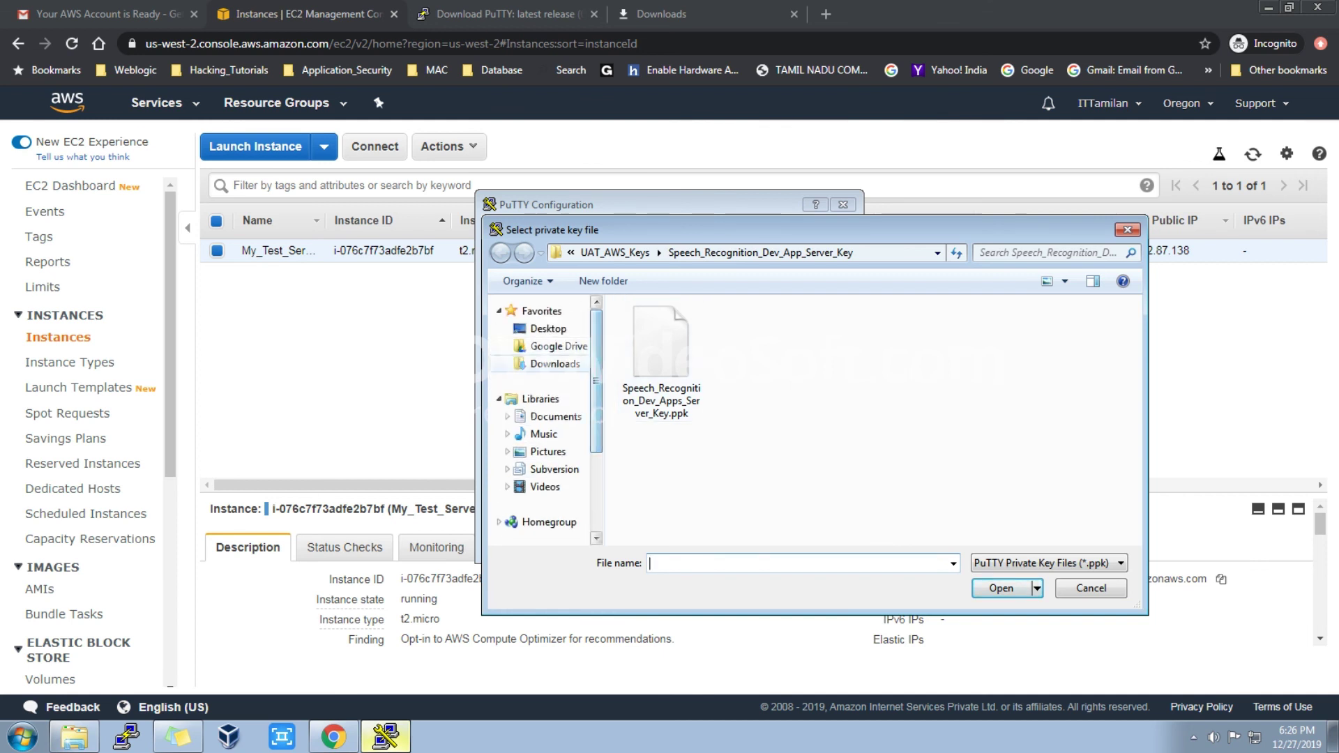
{"action": "left_click", "coordinate": [555, 364]}
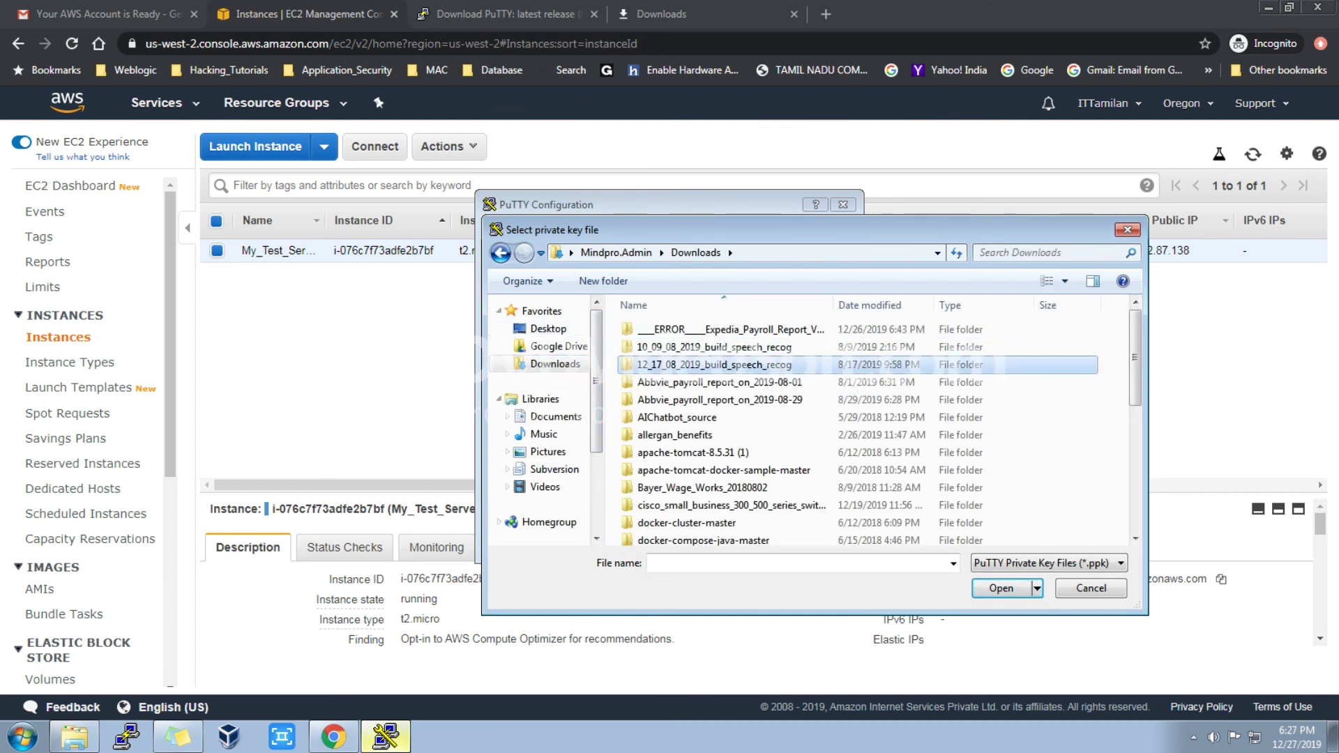
{"action": "scroll", "coordinate": [858, 426], "scroll_direction": "down", "scroll_amount": 6}
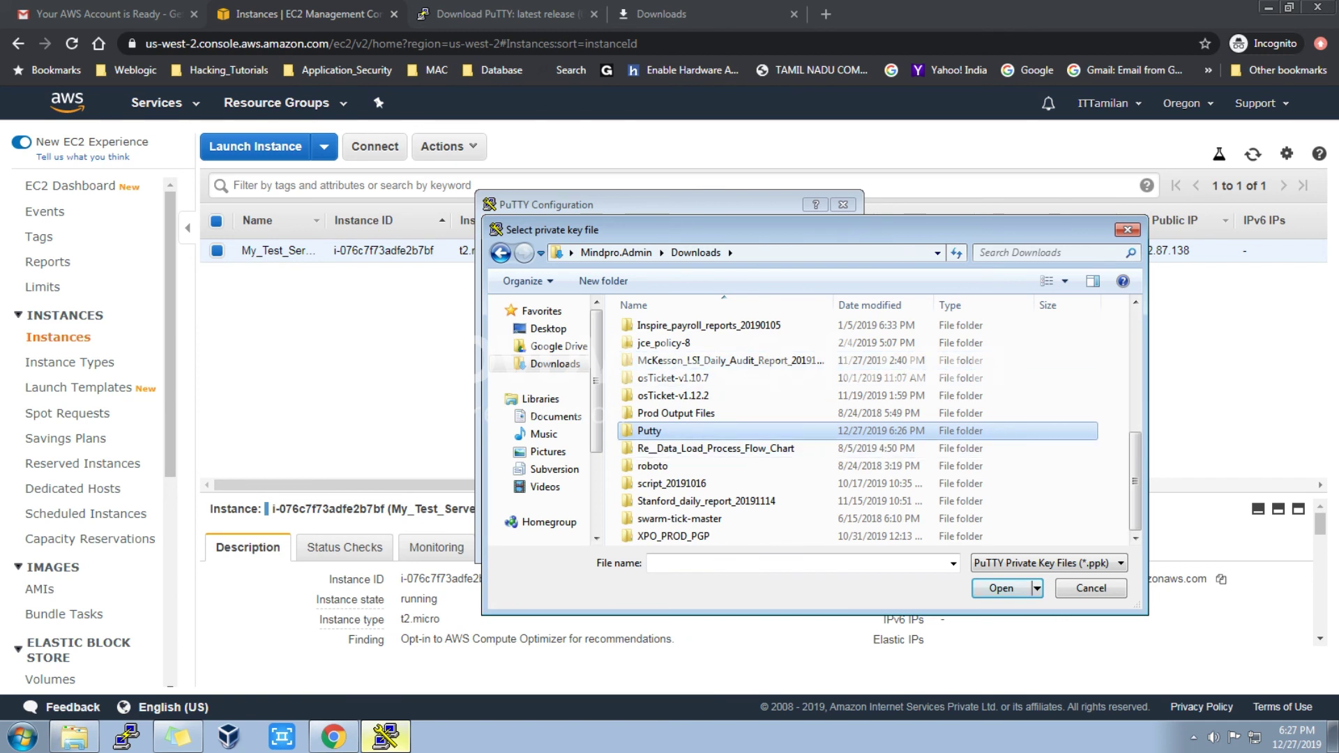
{"action": "double_click", "coordinate": [648, 430]}
{"action": "left_click", "coordinate": [691, 329]}
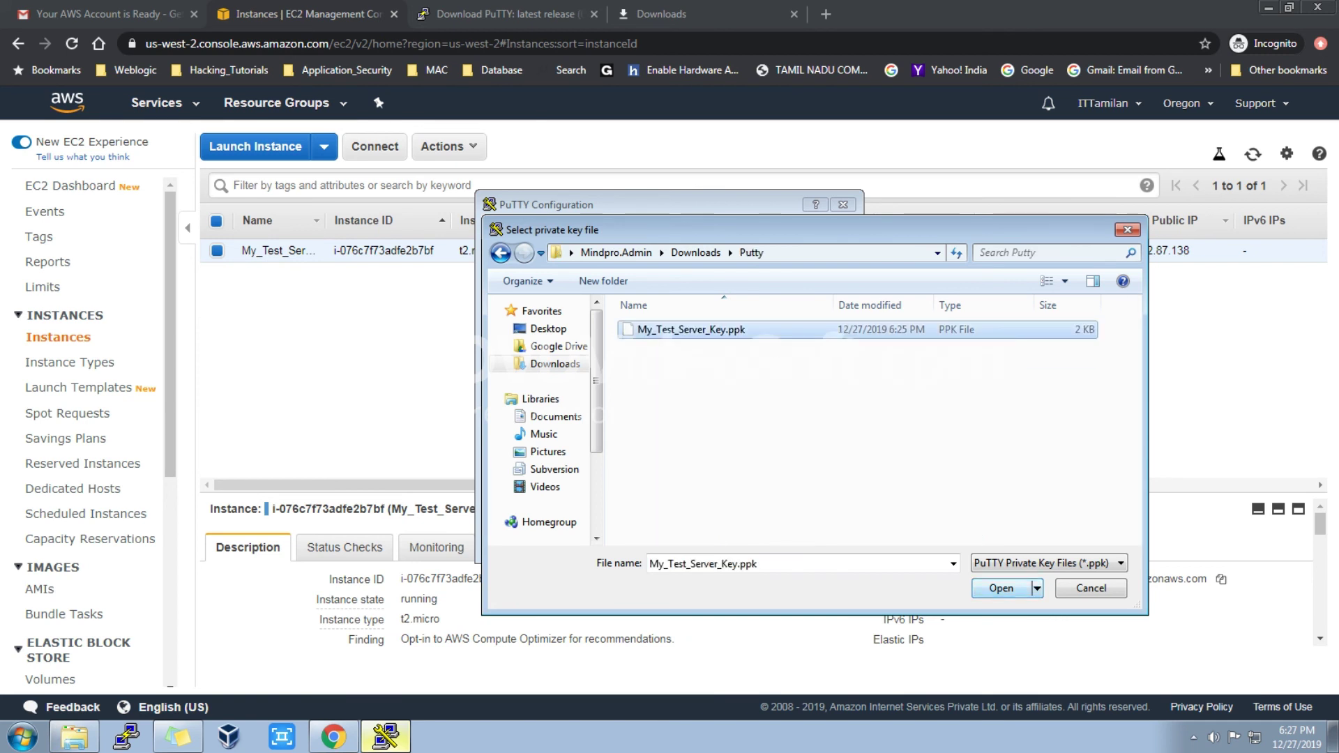
{"action": "key", "text": "Return"}
Return to the Session settings, open the SSH connection to 52.12.87.138 and accept the server's host key into the cache
{"action": "scroll", "coordinate": [540, 380], "scroll_direction": "up", "scroll_amount": 2}
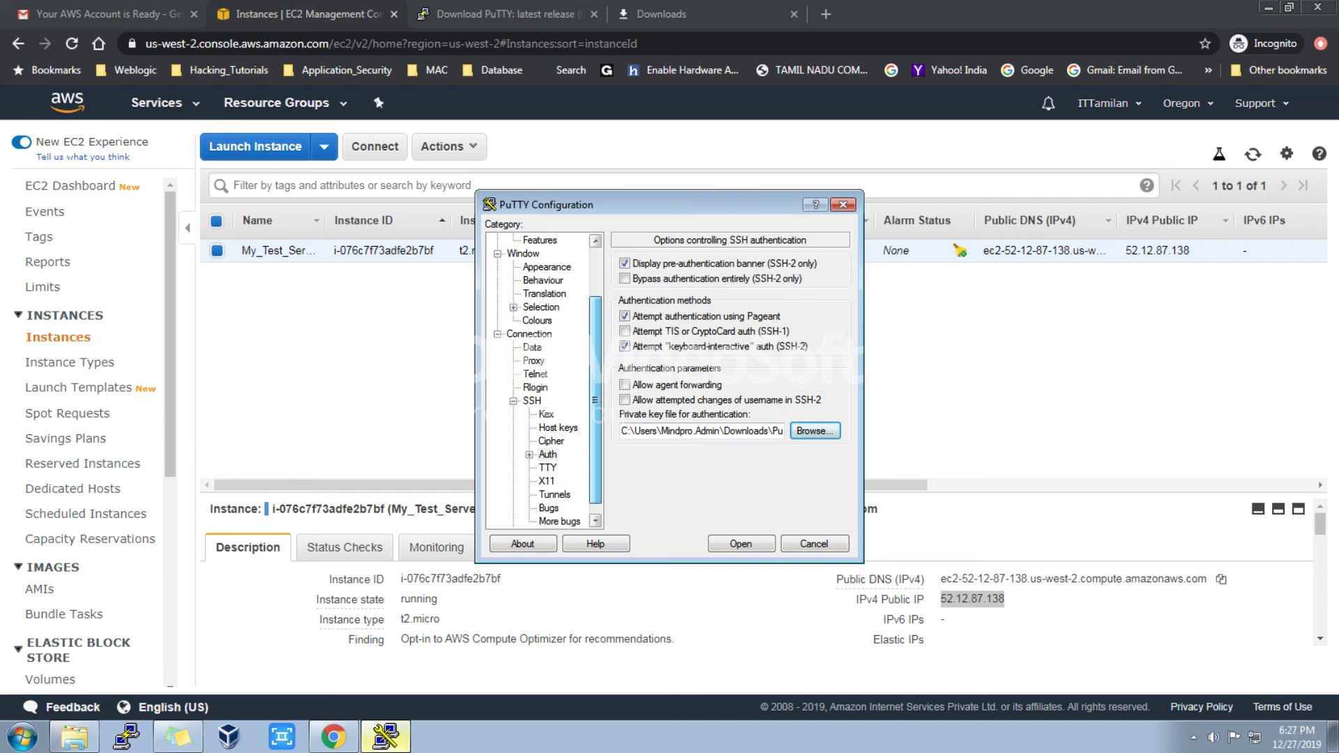
{"action": "left_click", "coordinate": [522, 240]}
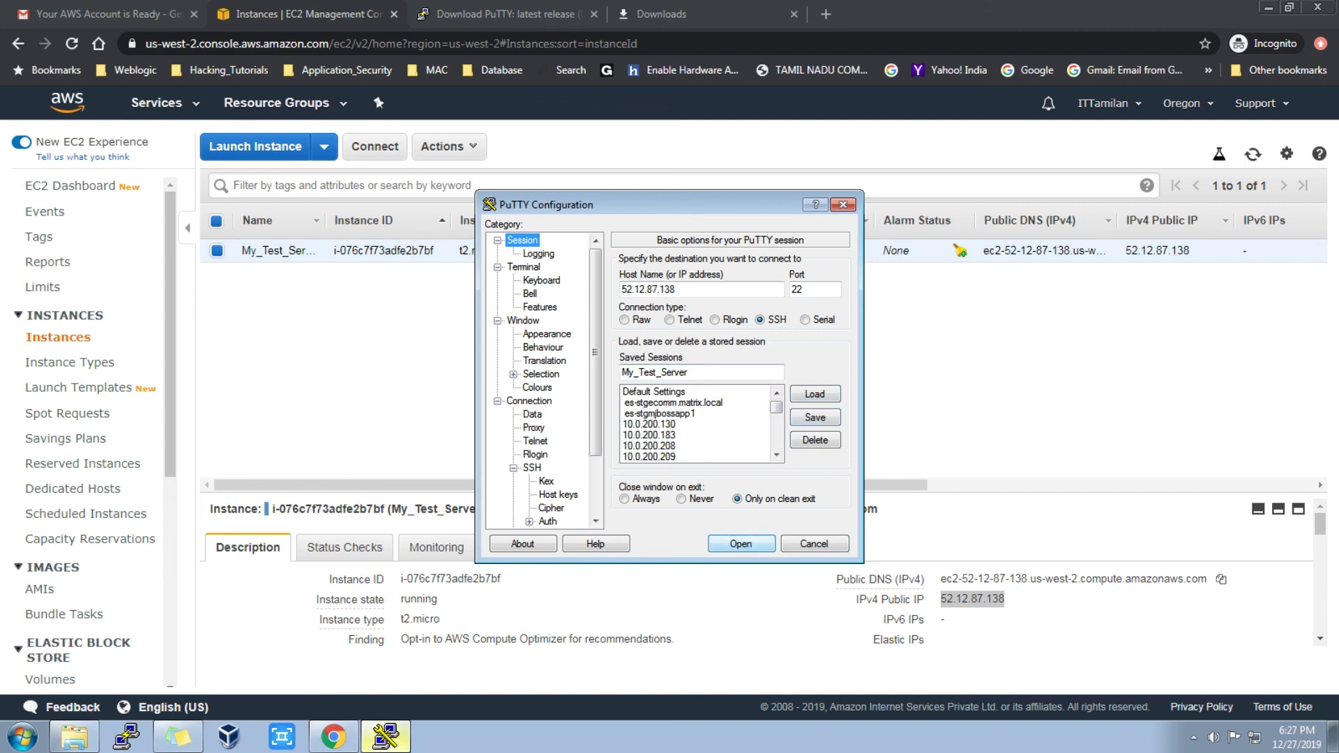
{"action": "key", "text": "Return"}
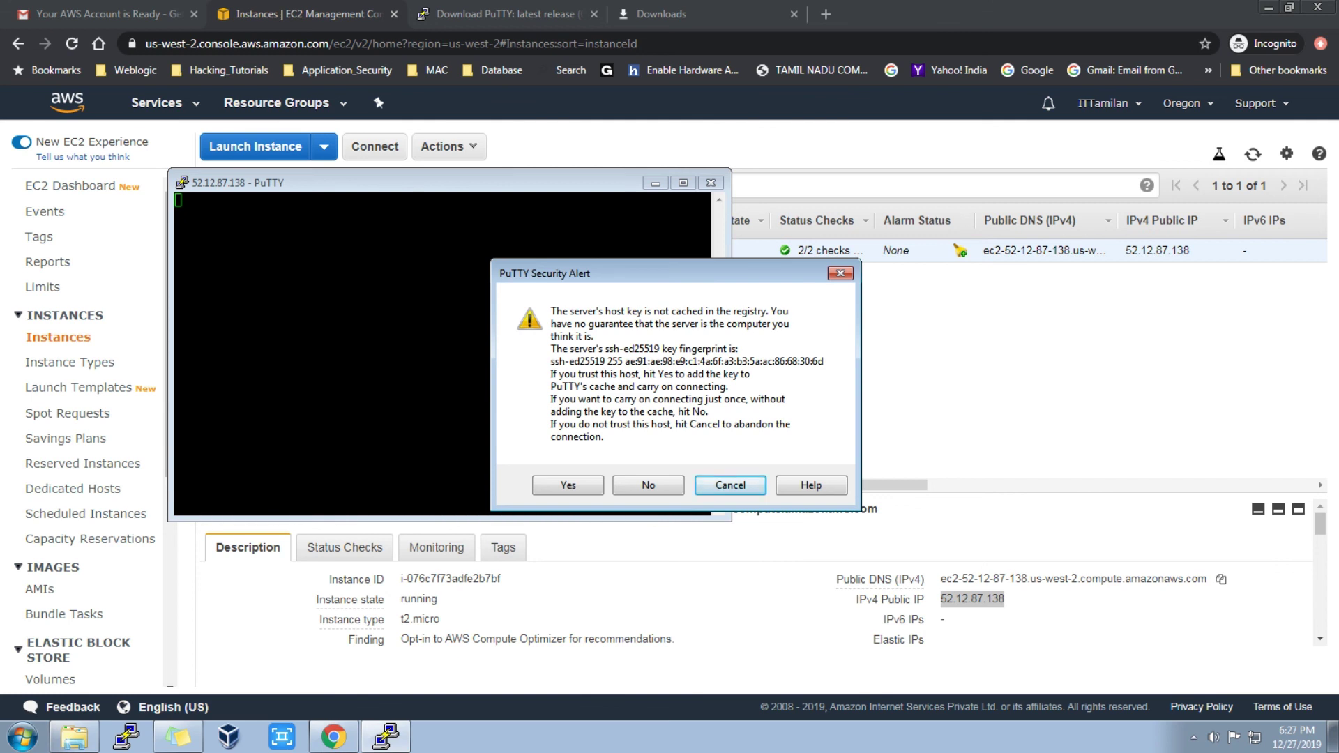
{"action": "left_click", "coordinate": [567, 485]}
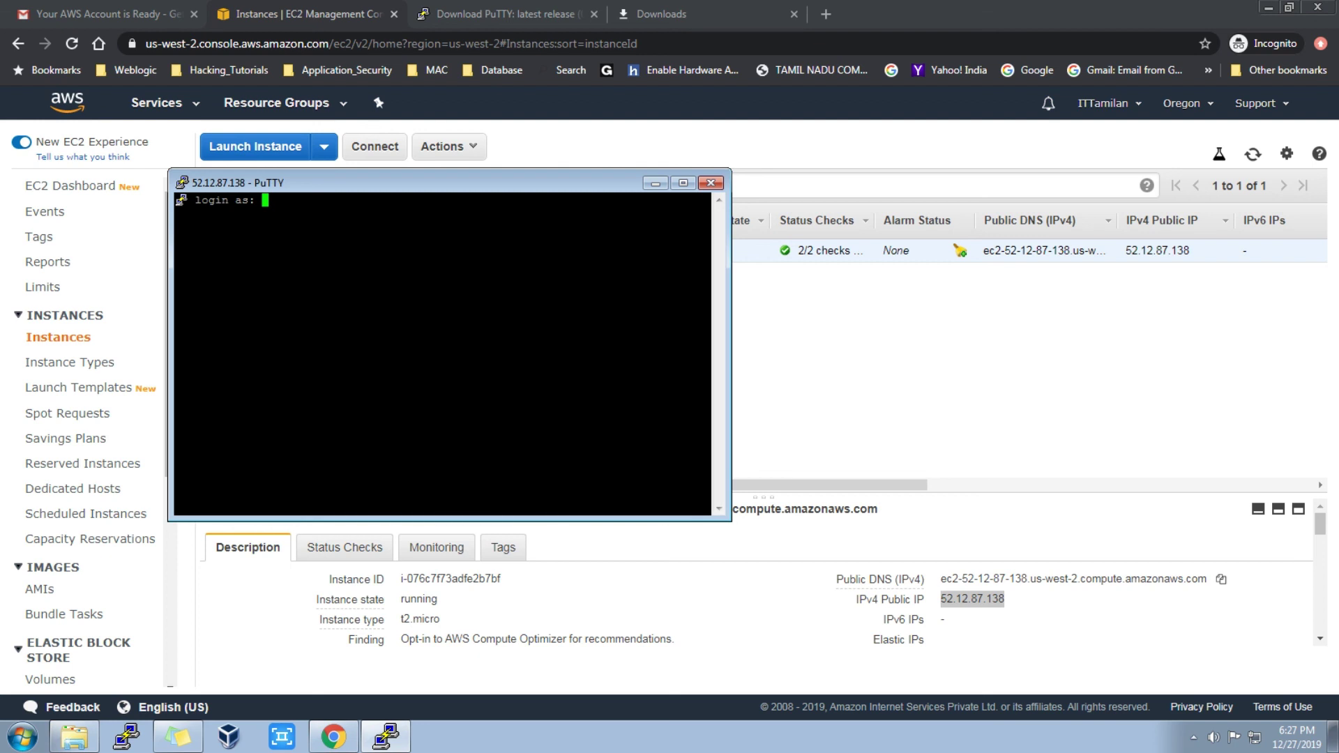
Log in to the server at 52.12.87.138 as ubuntu and maximize the terminal window
{"action": "left_click_drag", "start_coordinate": [439, 183], "coordinate": [593, 277]}
{"action": "type", "text": "ubuntu"}
{"action": "key", "text": "Return"}
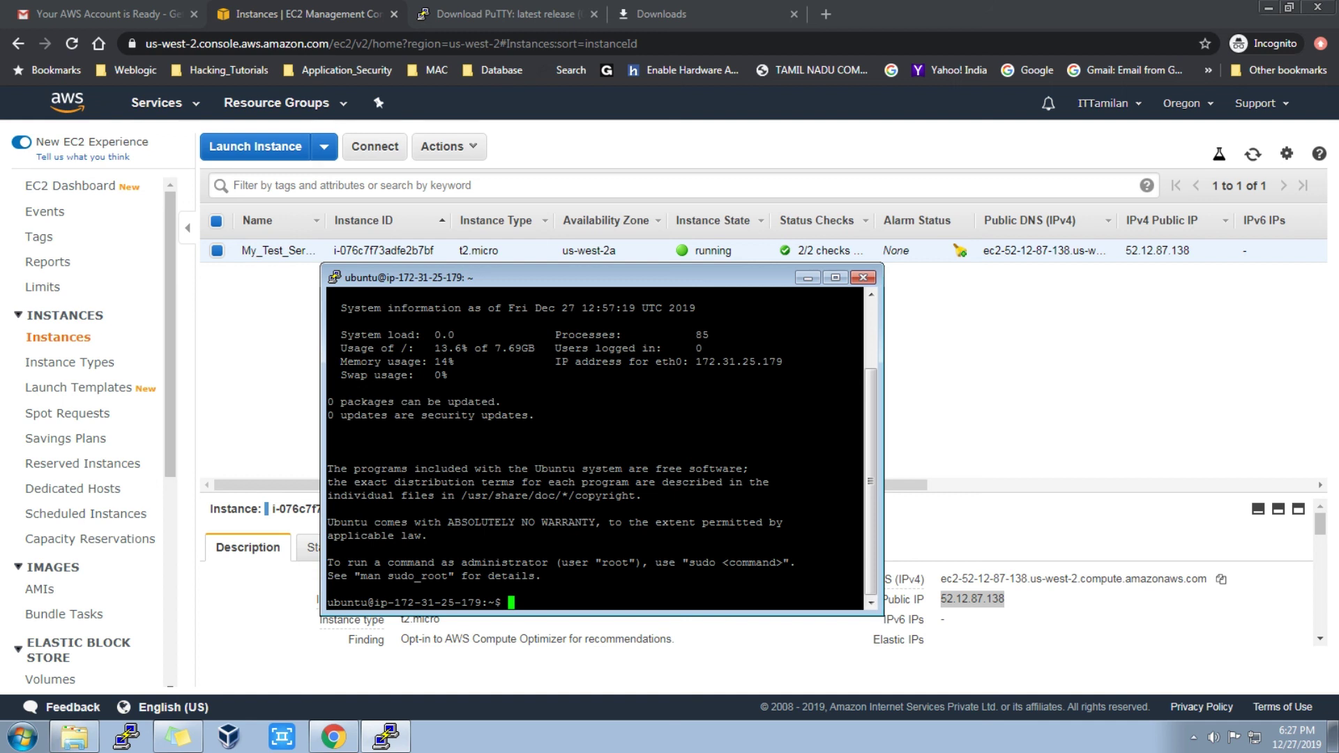
{"action": "left_click", "coordinate": [835, 278]}
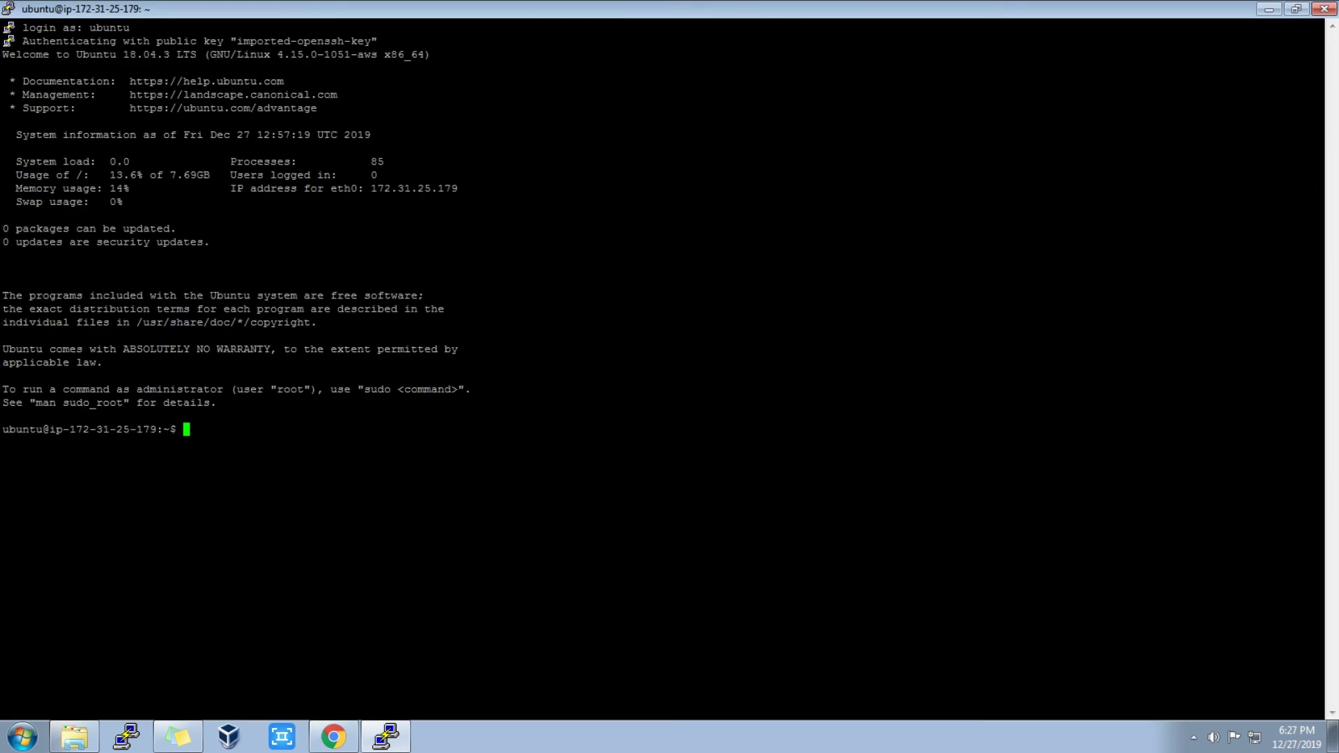
Switch to a root shell on the server with sudo su
{"action": "type", "text": "sudo su"}
{"action": "key", "text": "Return"}
{"action": "key", "text": "Return"}
{"action": "key", "text": "Return"}
Check the server's disk usage with df -H, and its uptime and running processes with top
{"action": "type", "text": "df -H"}
{"action": "key", "text": "Return"}
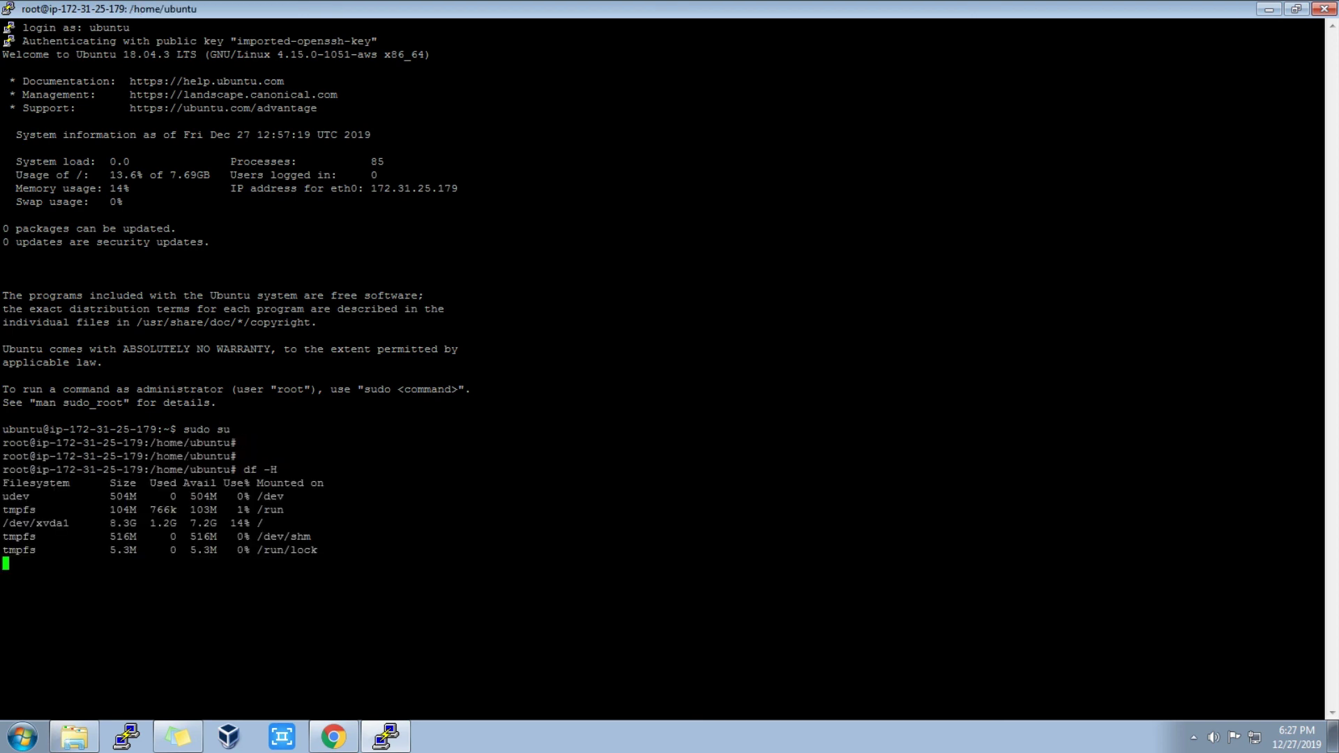
{"action": "key", "text": "Return"}
{"action": "key", "text": "Return"}
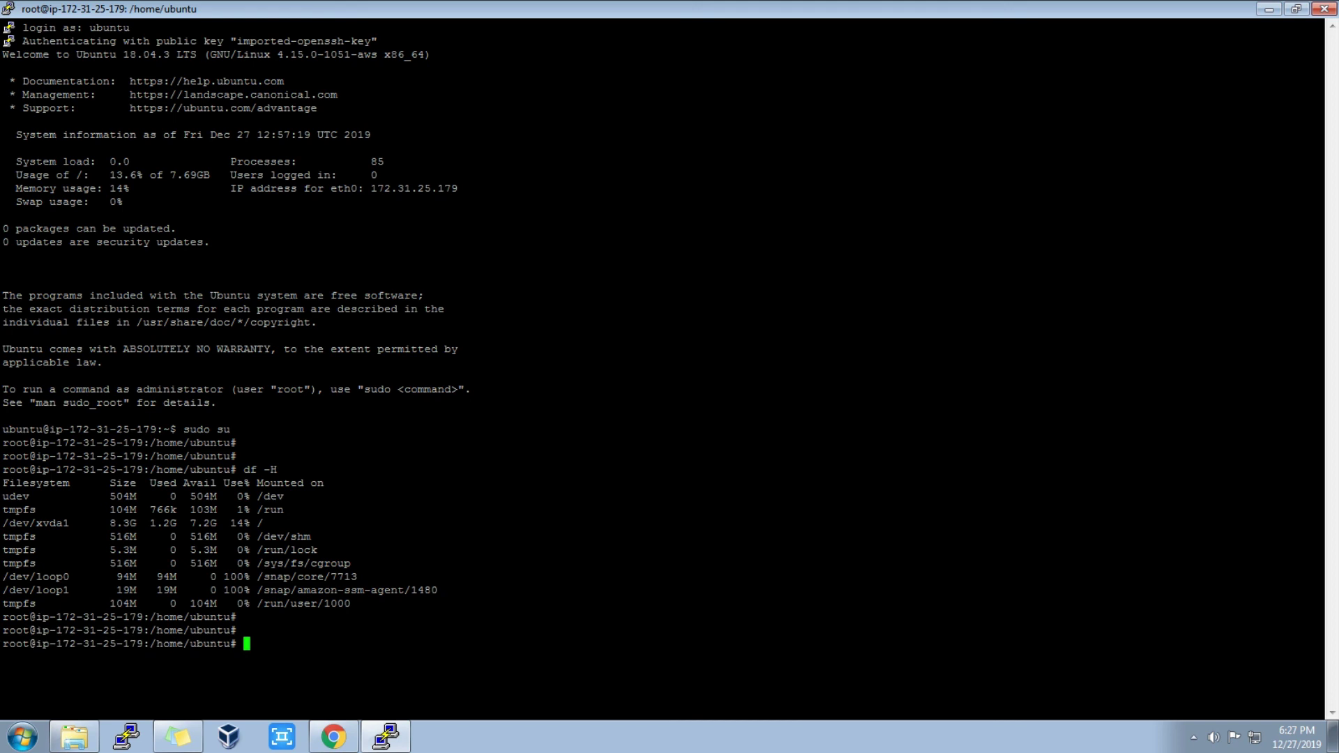
{"action": "type", "text": "top"}
{"action": "key", "text": "Return"}
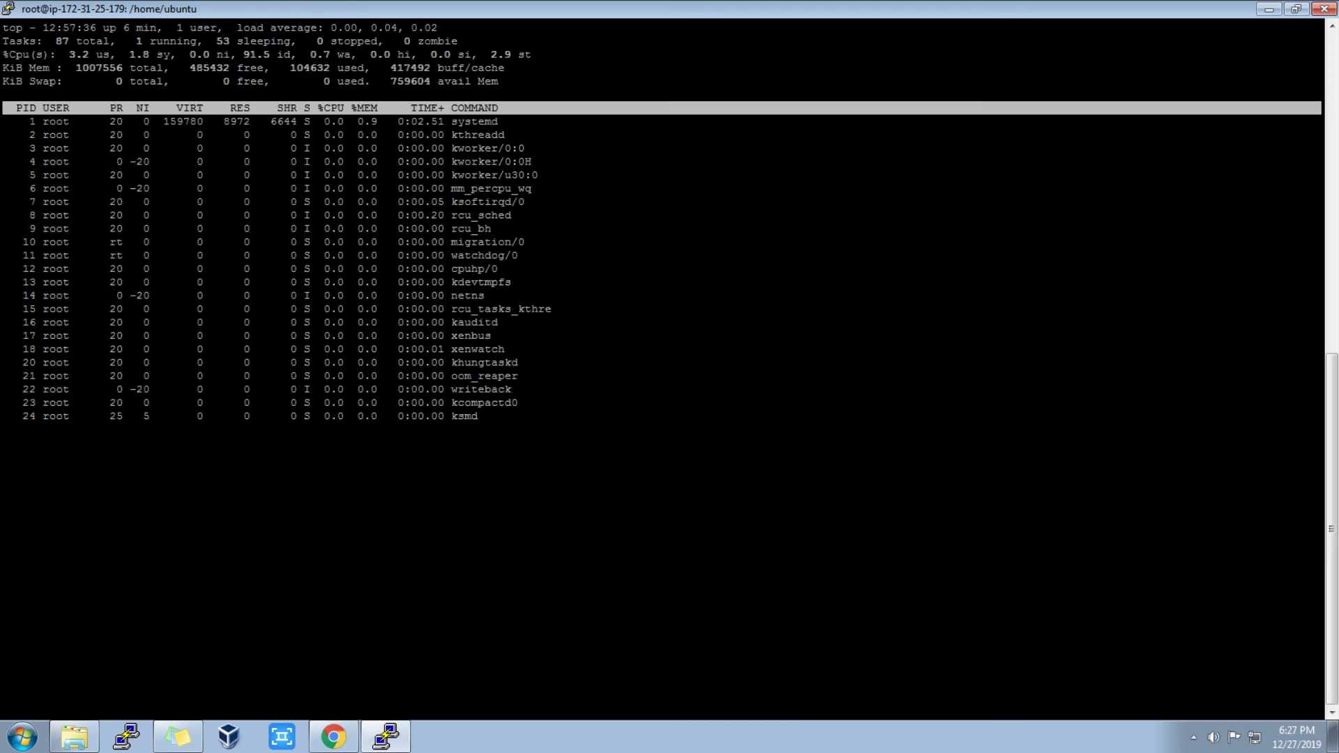
{"action": "left_click_drag", "start_coordinate": [123, 27], "coordinate": [157, 27]}
Switch to the EC2 console in Chrome, review all of My_Test_Server's columns in the instance list, and open the EC2 Dashboard
{"action": "left_click", "coordinate": [333, 736]}
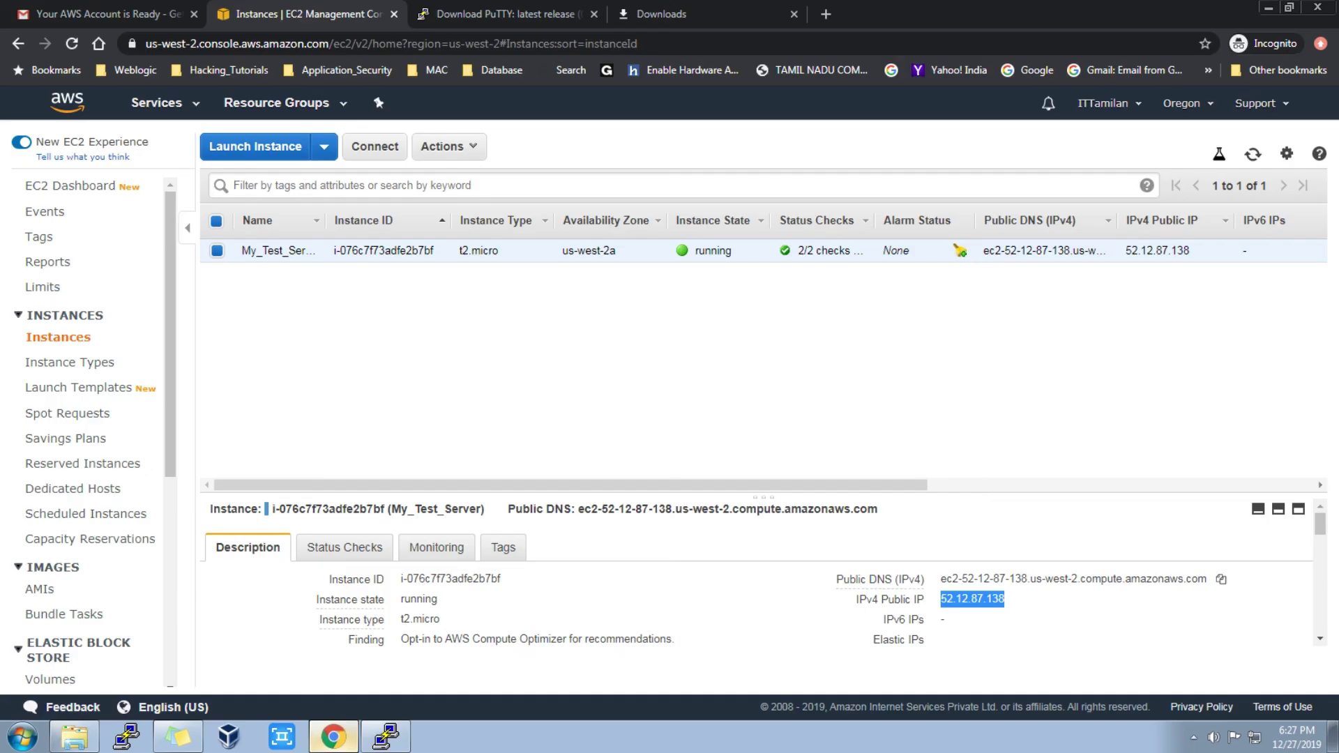
{"action": "left_click_drag", "start_coordinate": [571, 485], "coordinate": [957, 485]}
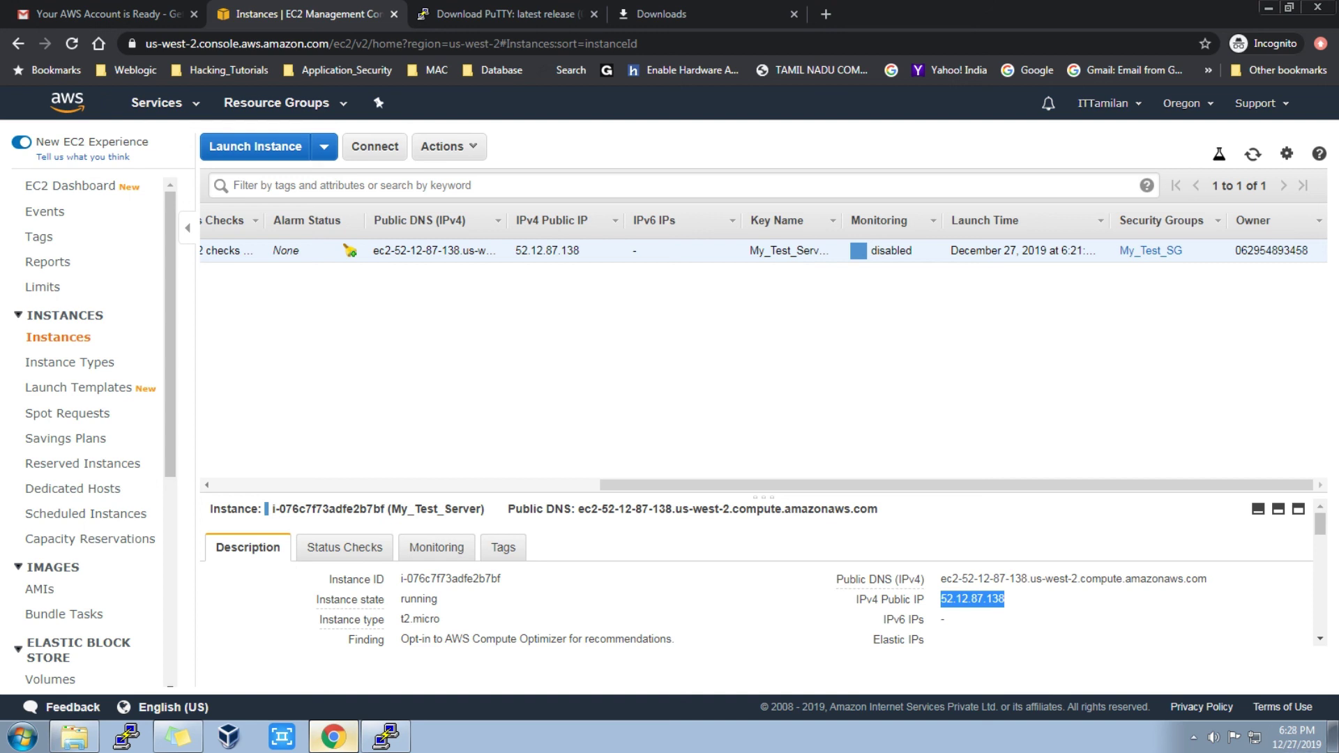
{"action": "left_click_drag", "start_coordinate": [956, 485], "coordinate": [571, 484]}
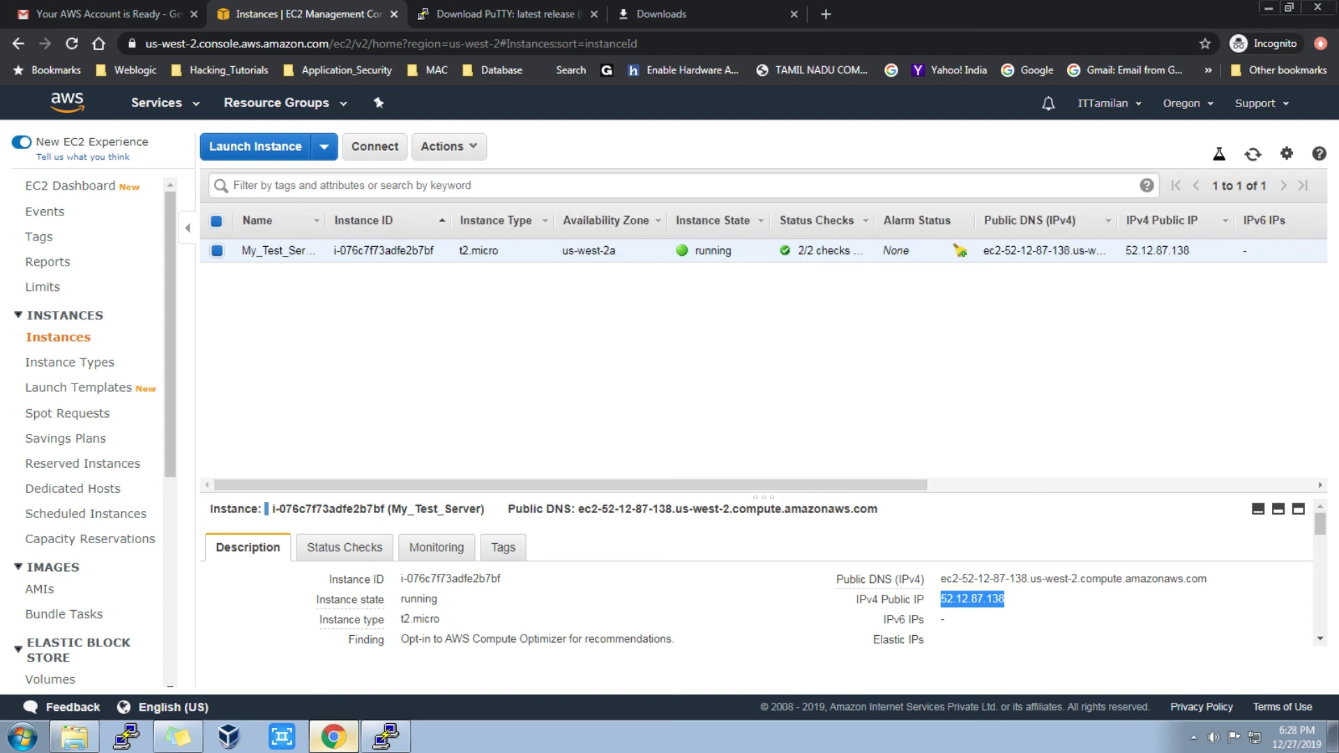
{"action": "left_click", "coordinate": [83, 185]}
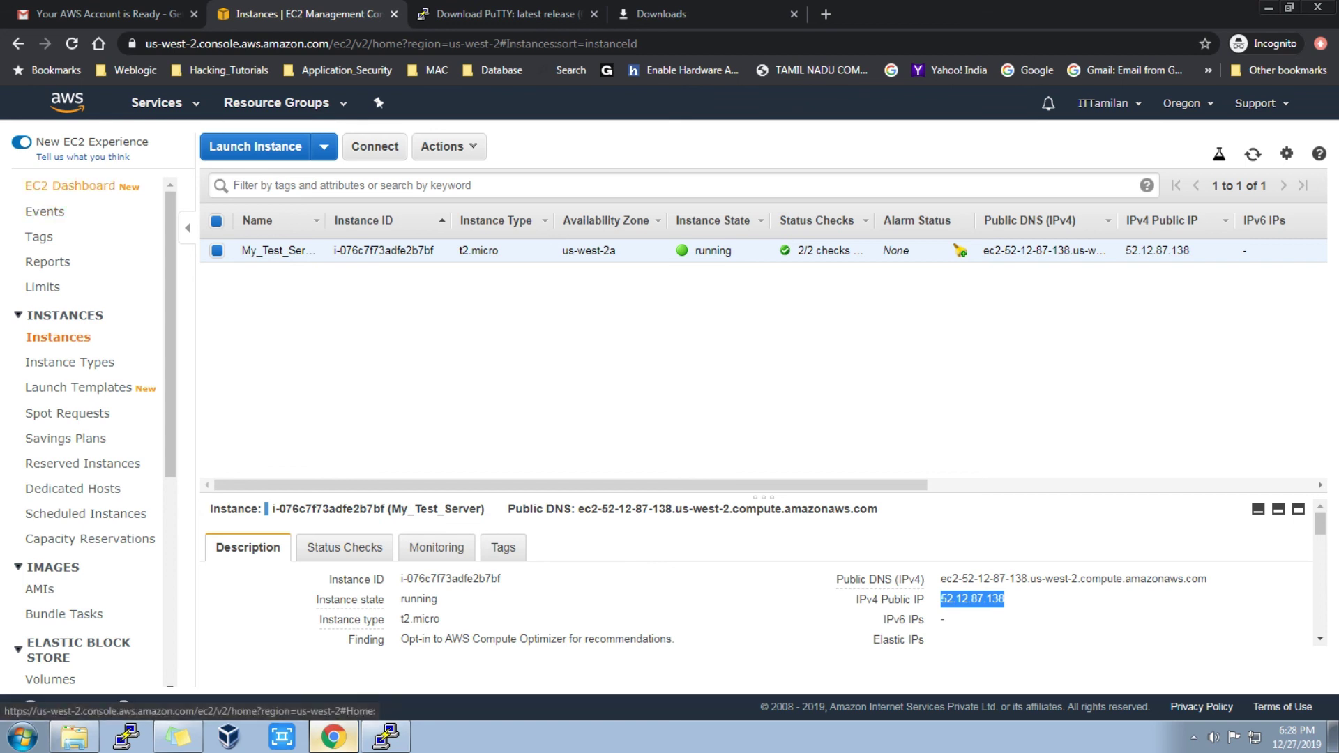